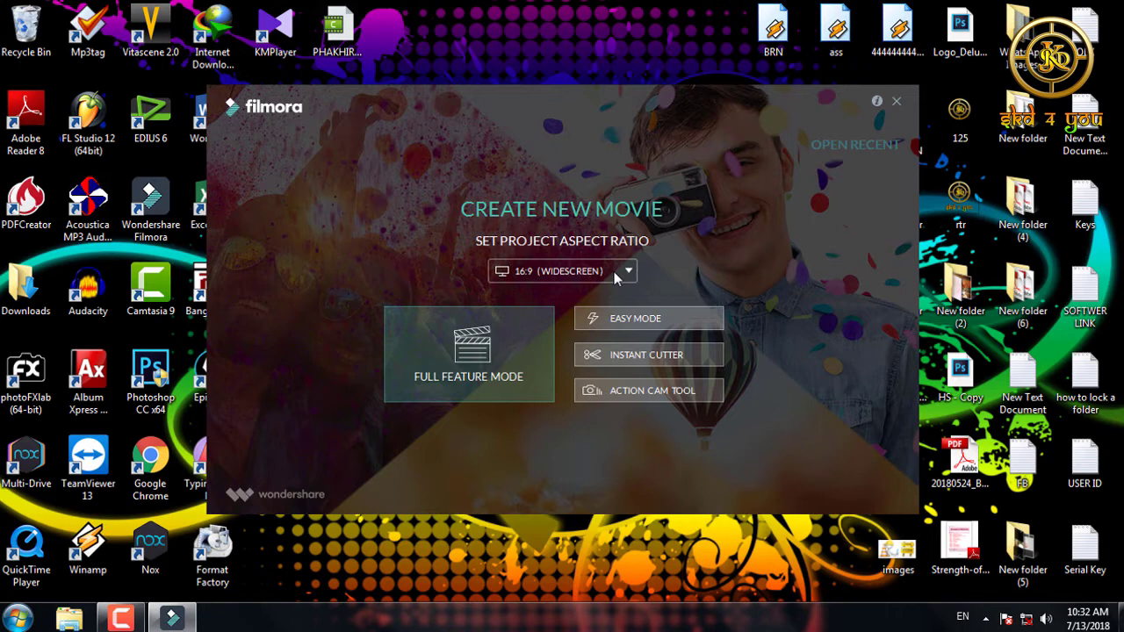
# Step: Start a new movie in Full Feature Mode with the 16:9 (Widescreen) aspect ratio
pyautogui.click(614, 271)
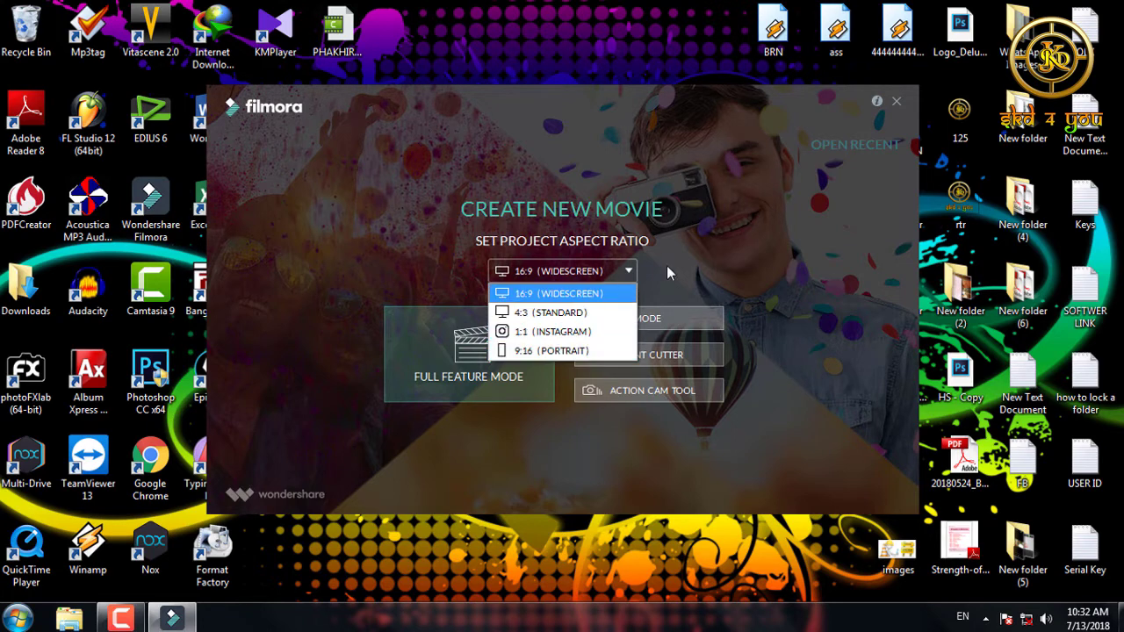
pyautogui.click(610, 278)
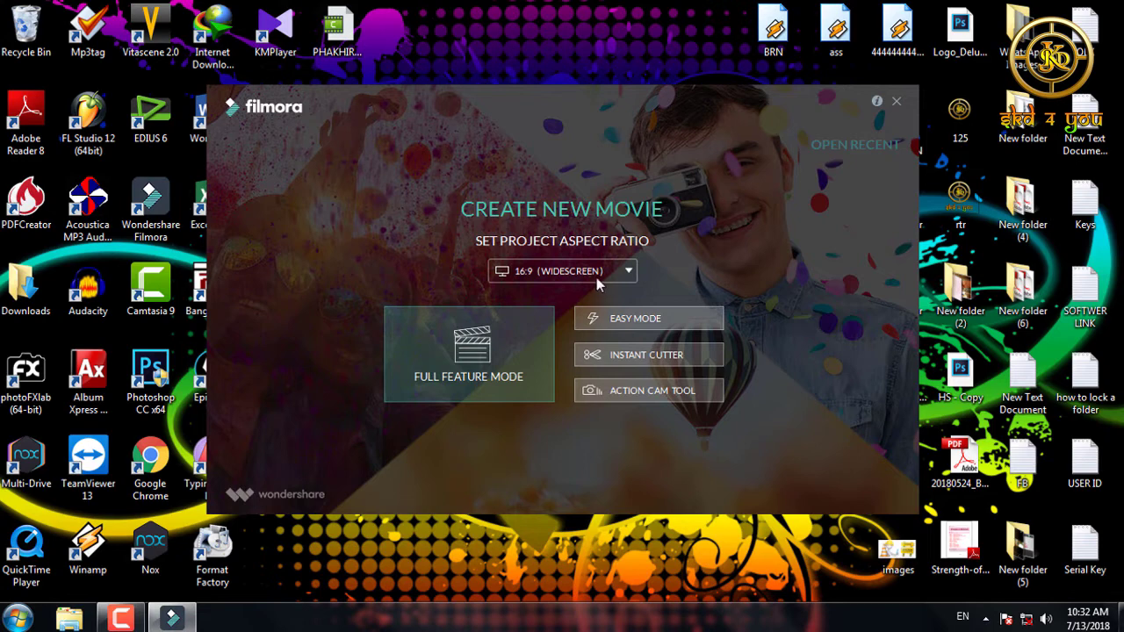
pyautogui.click(488, 372)
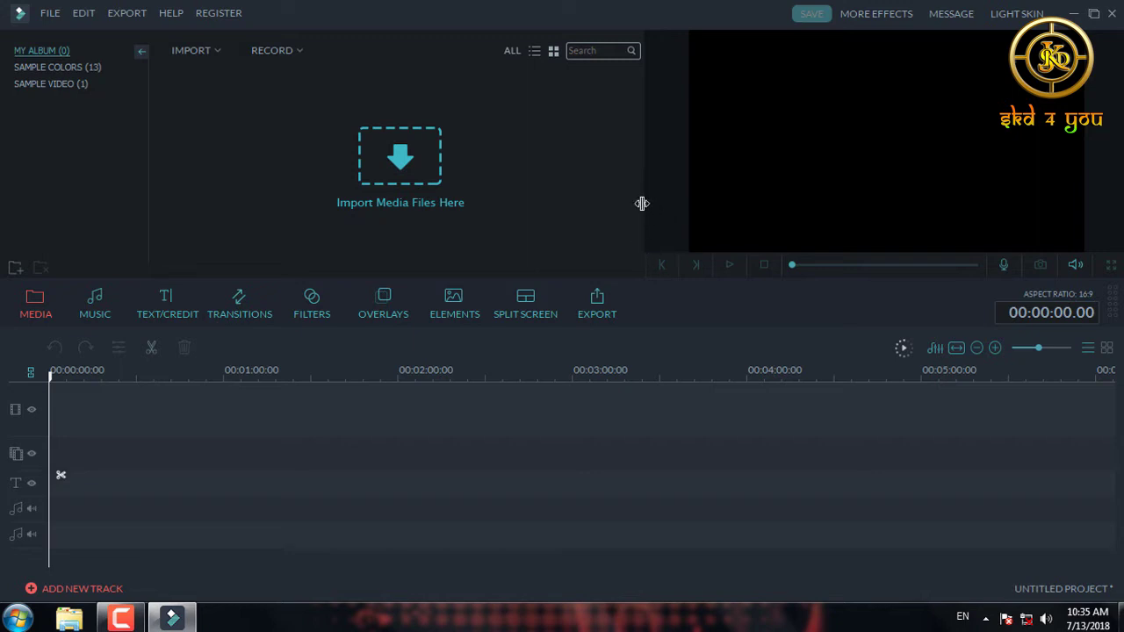
# Step: Resize the media library, preview and timeline areas by shifting the dividers between them, leaving the media library wider than before
pyautogui.moveTo(642, 203); pyautogui.dragTo(537, 202)
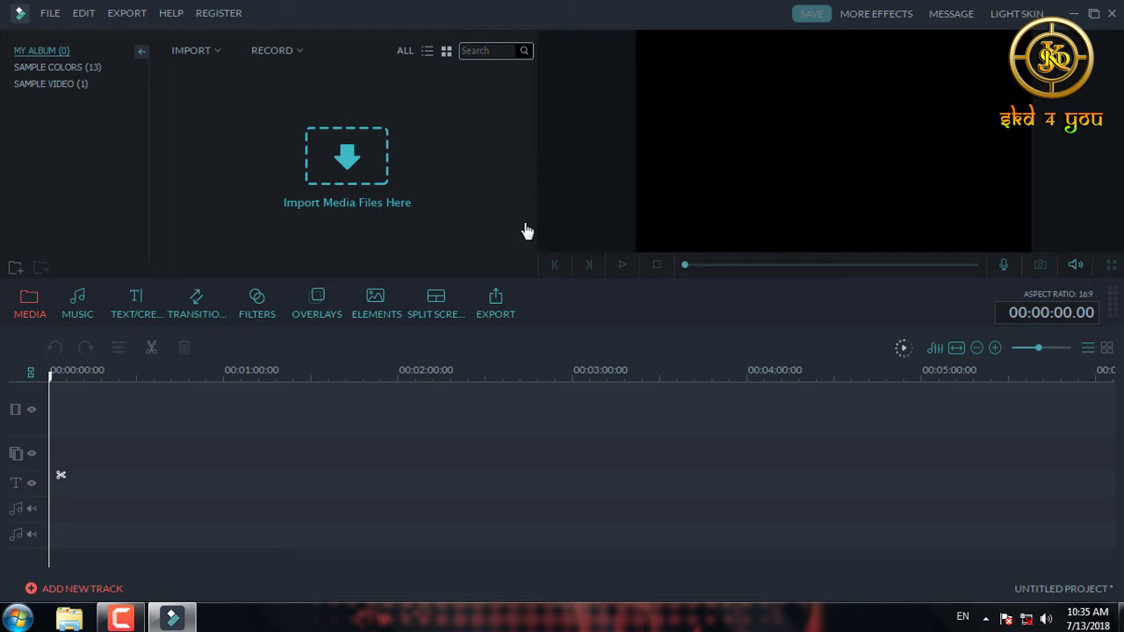
pyautogui.moveTo(535, 222); pyautogui.dragTo(682, 221)
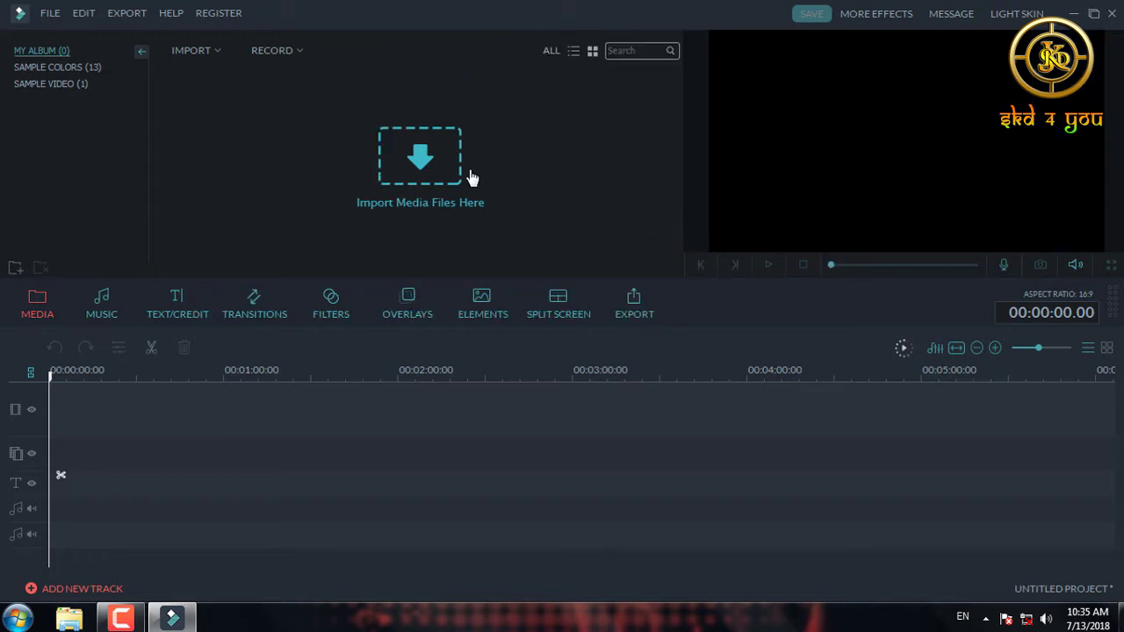
pyautogui.moveTo(726, 327); pyautogui.dragTo(725, 327)
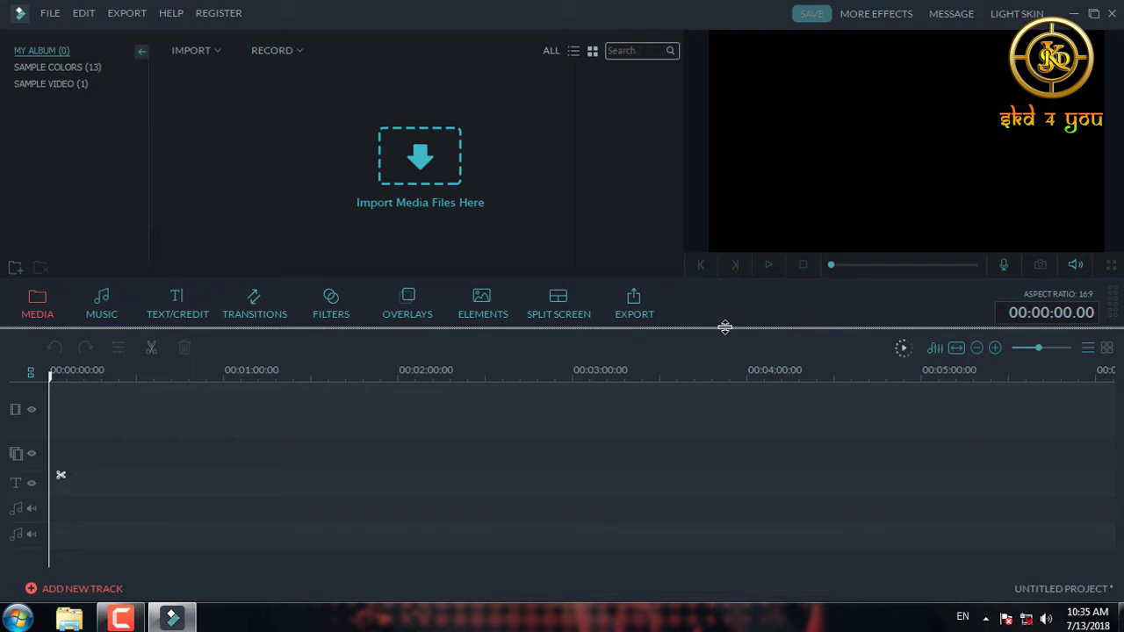
pyautogui.moveTo(726, 327); pyautogui.dragTo(733, 407)
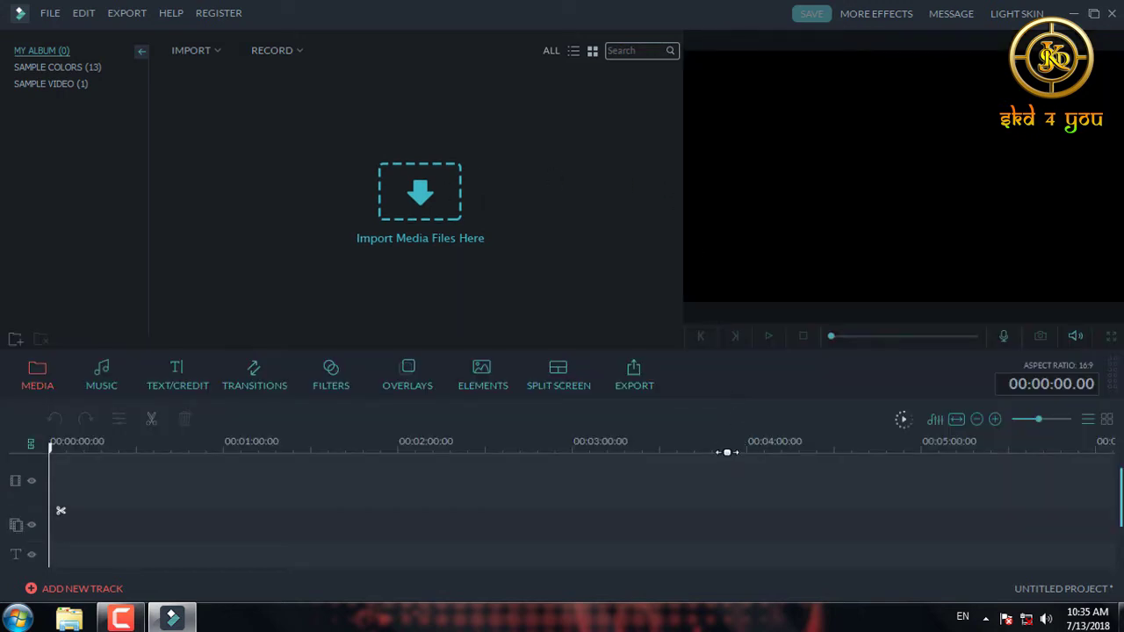
pyautogui.moveTo(720, 400); pyautogui.dragTo(735, 301)
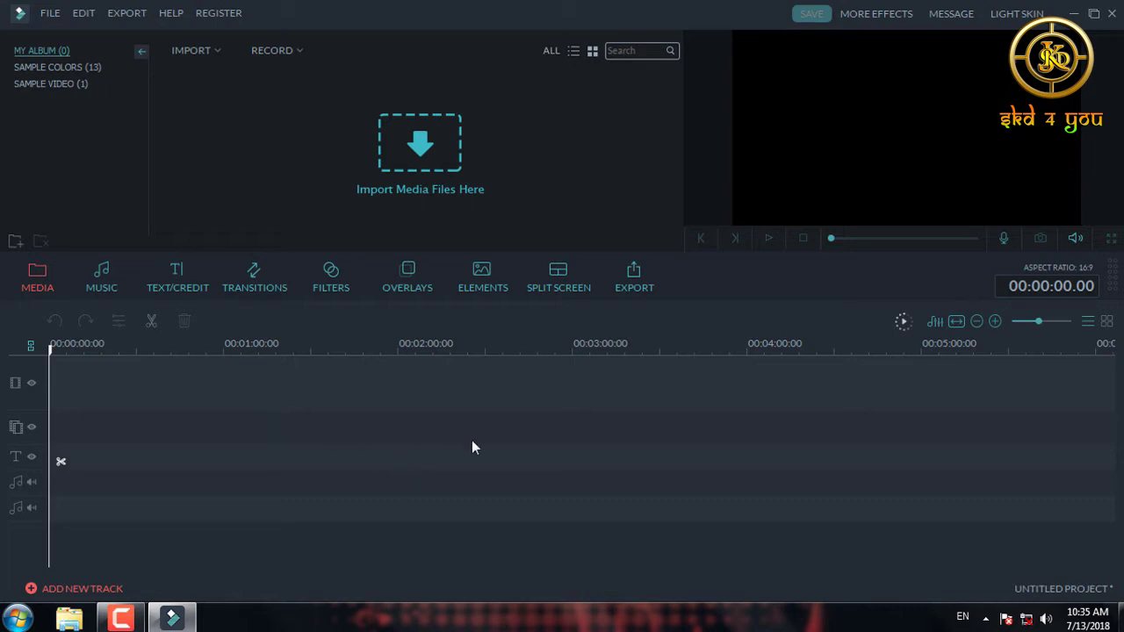
pyautogui.moveTo(562, 299); pyautogui.dragTo(575, 244)
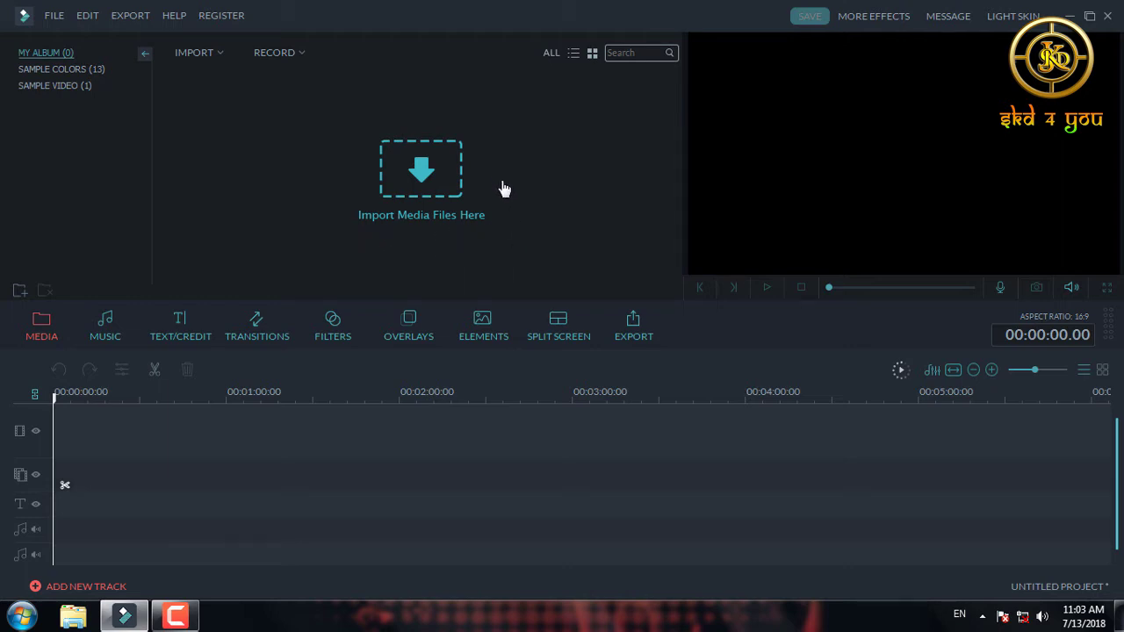
# Step: Import the video SKD 4 YOU.compressed from the YOU TUBE > LOGO folder on drive E: into the media album
pyautogui.click(431, 182)
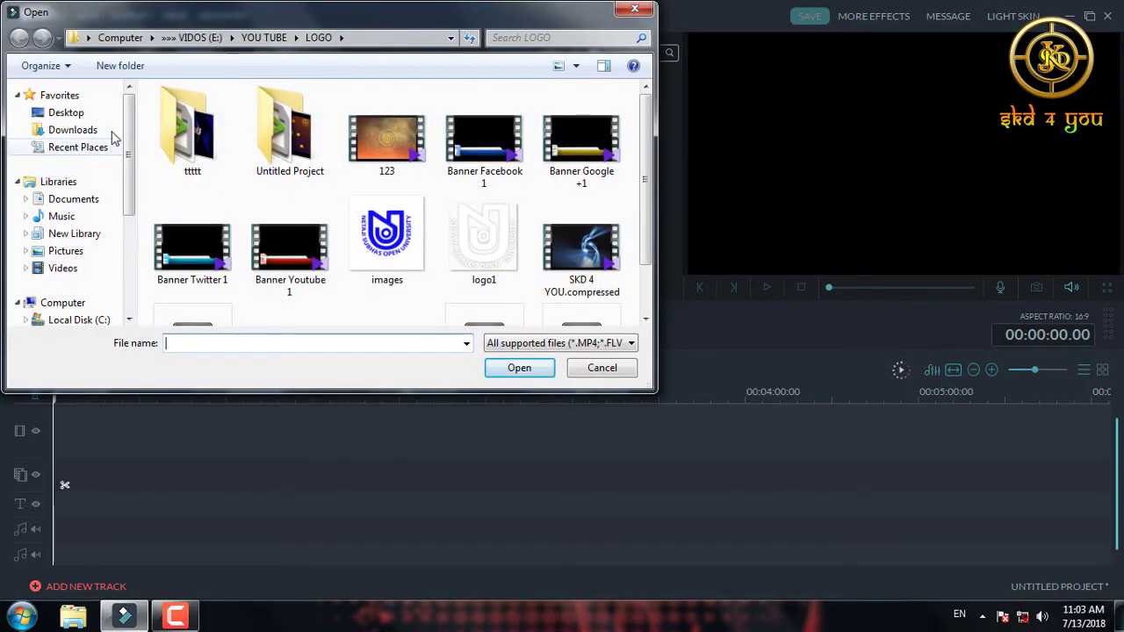
pyautogui.moveTo(142, 99); pyautogui.dragTo(248, 98)
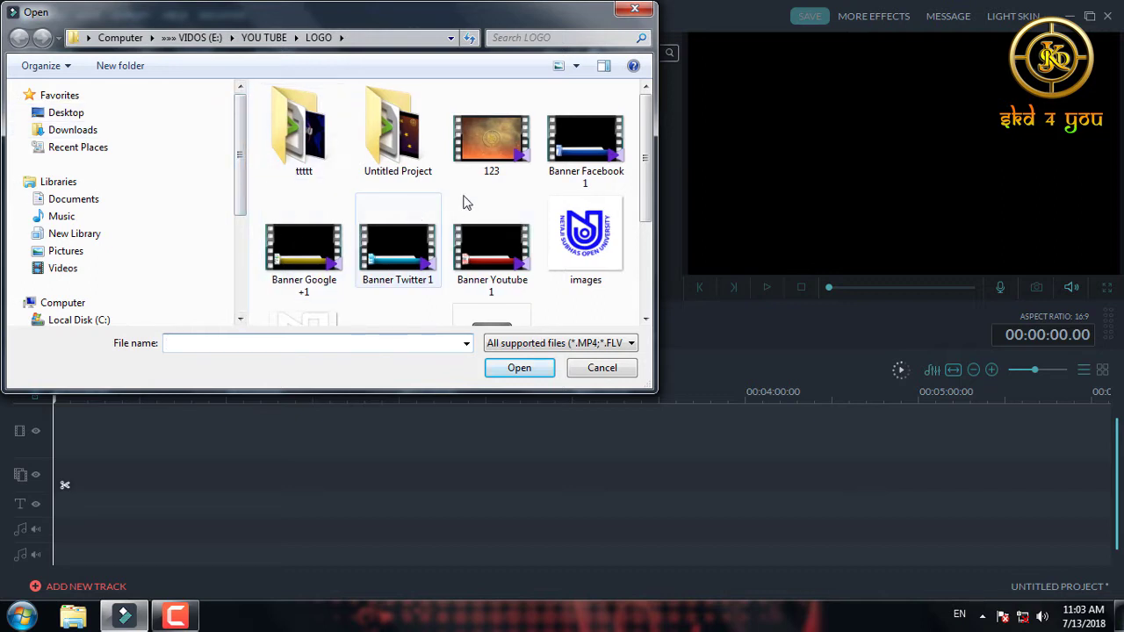
pyautogui.moveTo(648, 173); pyautogui.dragTo(647, 251)
pyautogui.moveTo(545, 268); pyautogui.dragTo(531, 270)
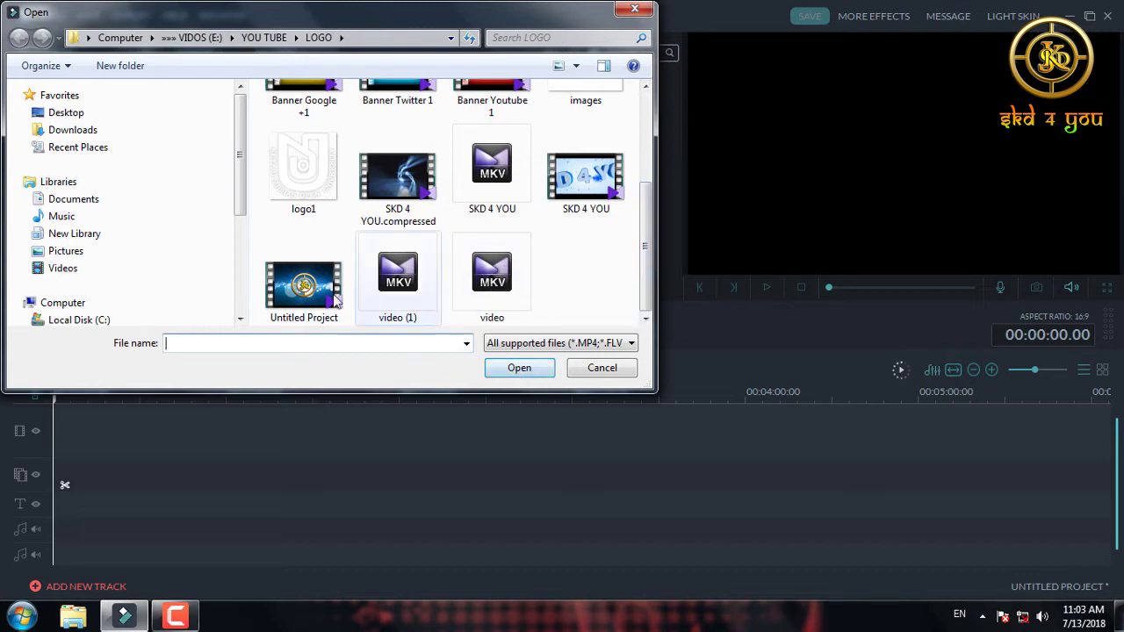
pyautogui.moveTo(237, 180); pyautogui.dragTo(236, 250)
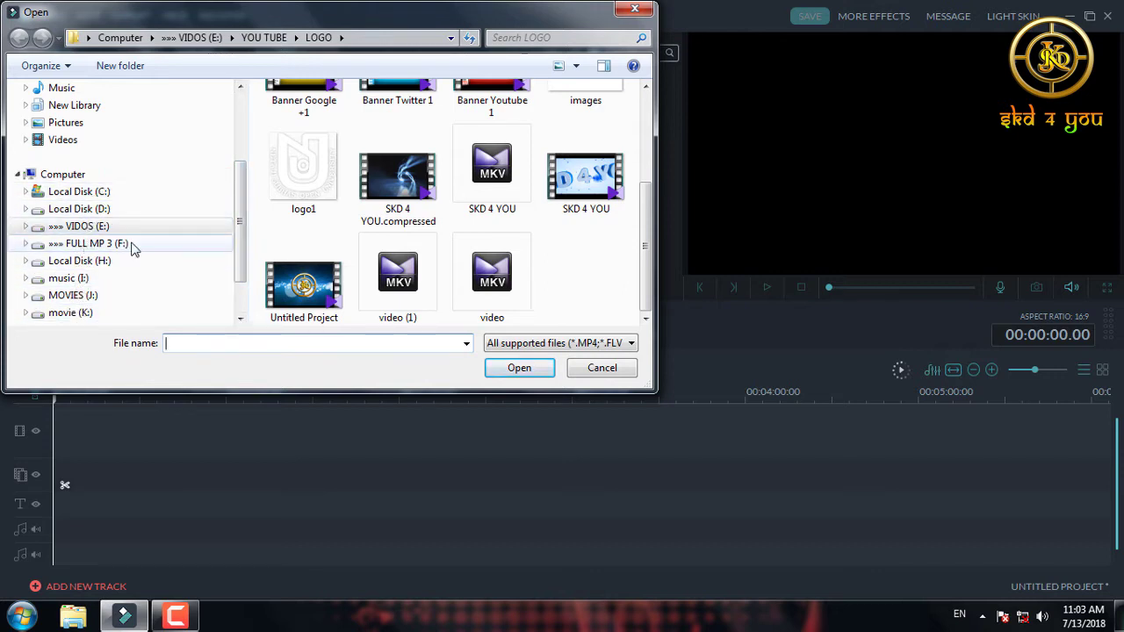
pyautogui.moveTo(247, 143); pyautogui.dragTo(158, 143)
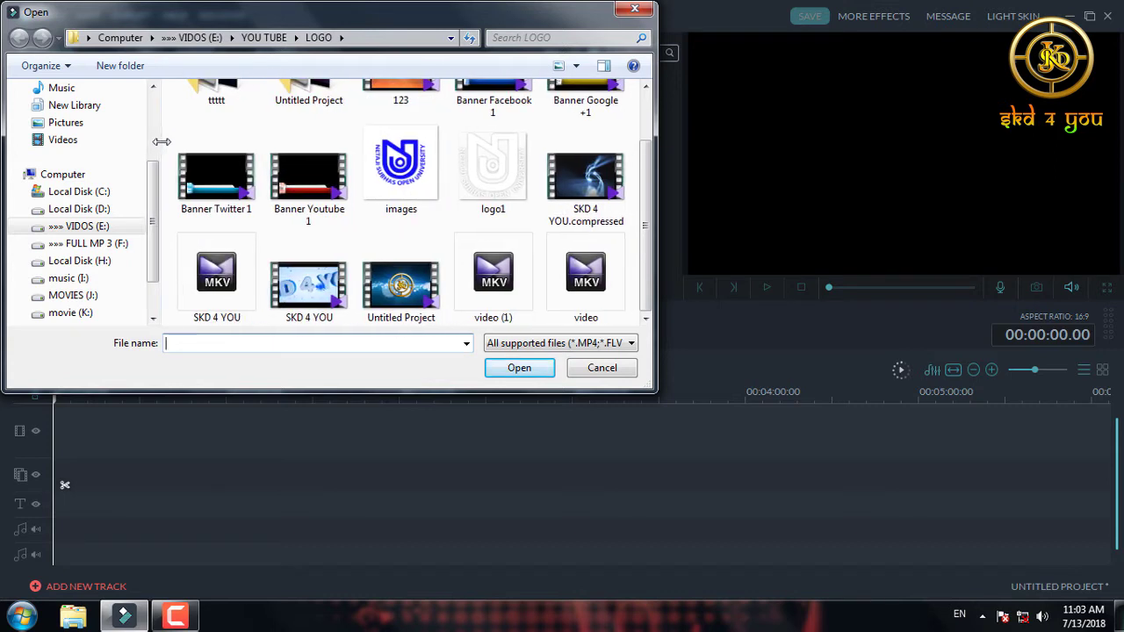
pyautogui.click(590, 186)
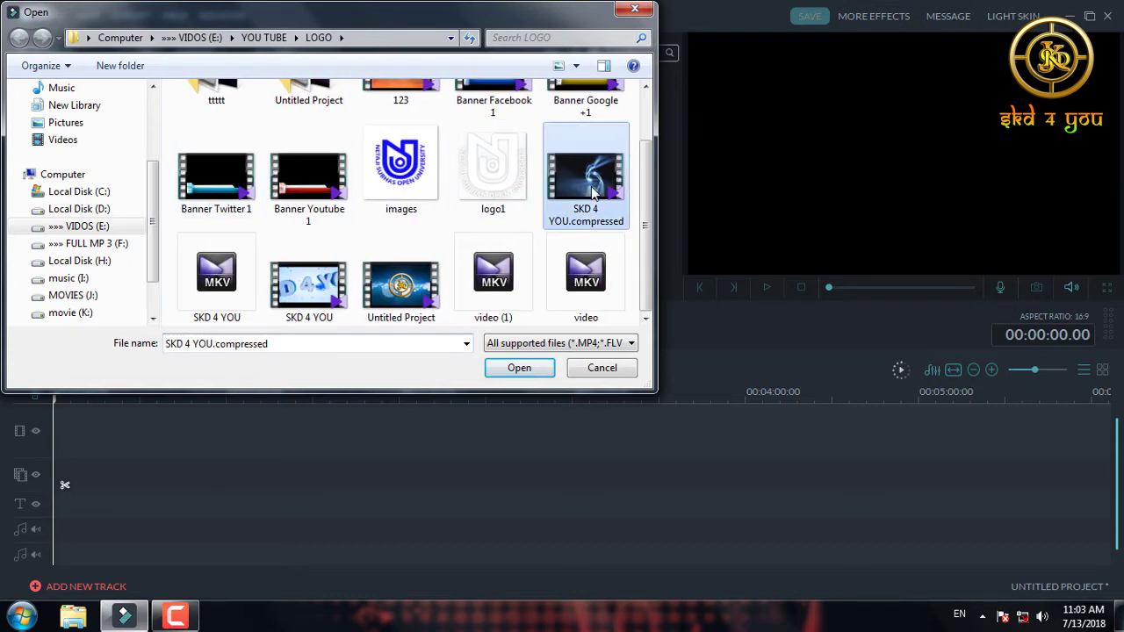
pyautogui.click(516, 368)
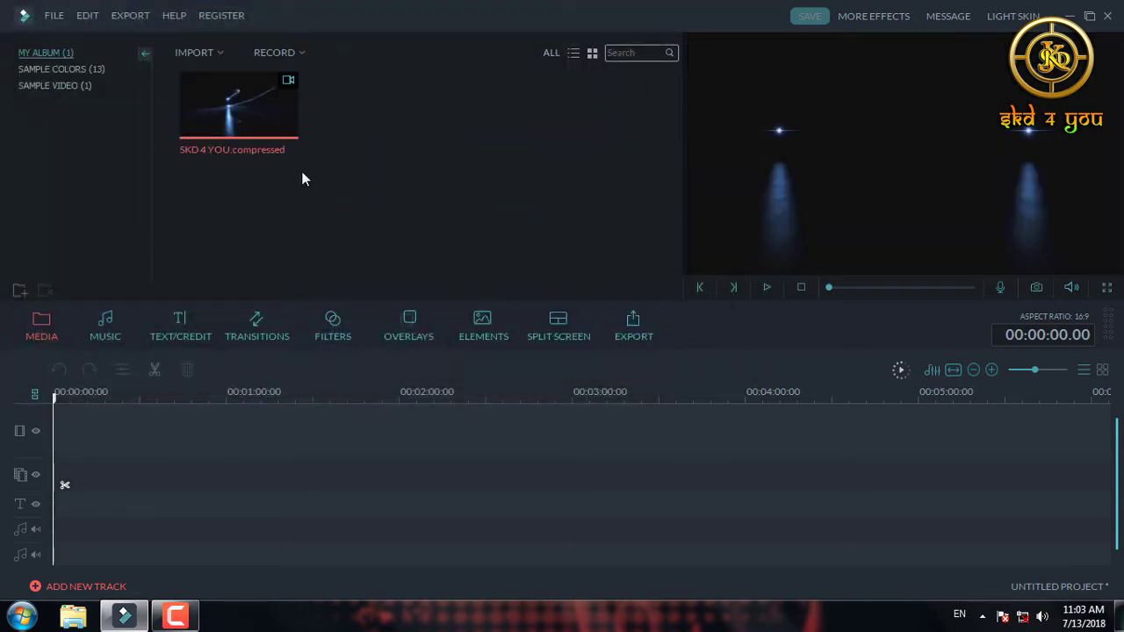
# Step: Play the first seconds of the imported SKD 4 YOU.compressed clip in the preview, pausing at about 6 seconds
pyautogui.moveTo(235, 111)
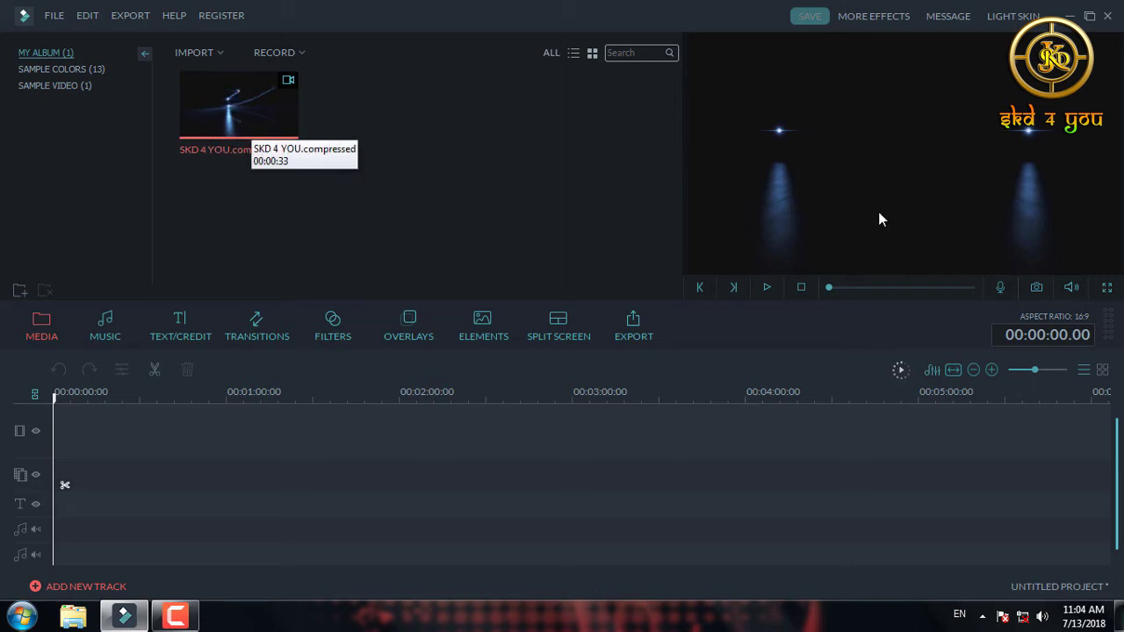
pyautogui.click(767, 288)
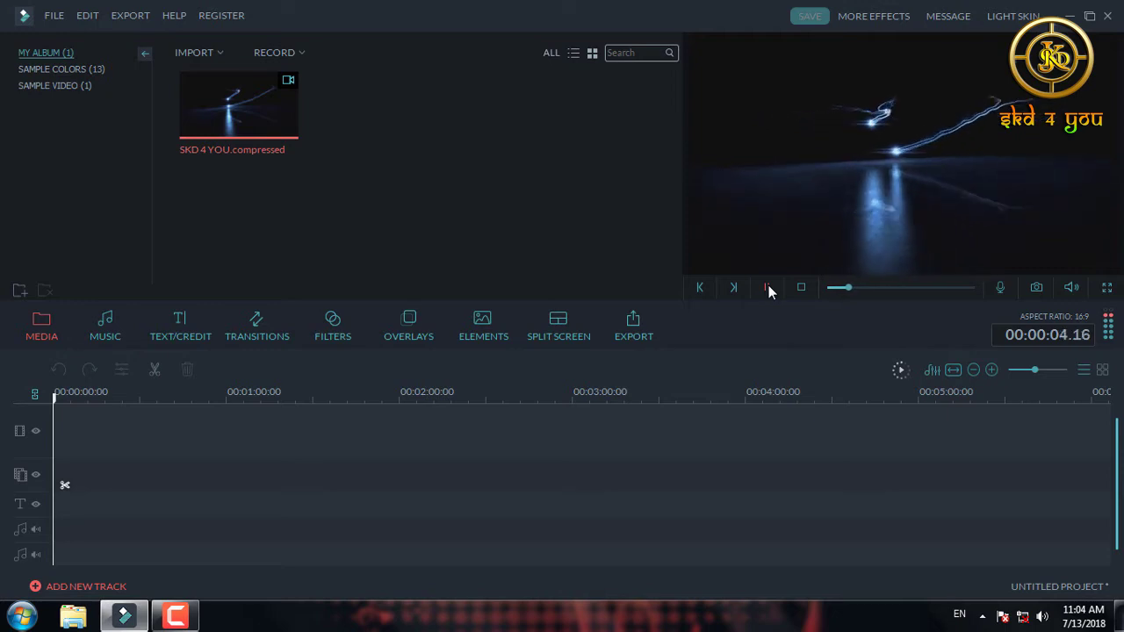
pyautogui.click(769, 287)
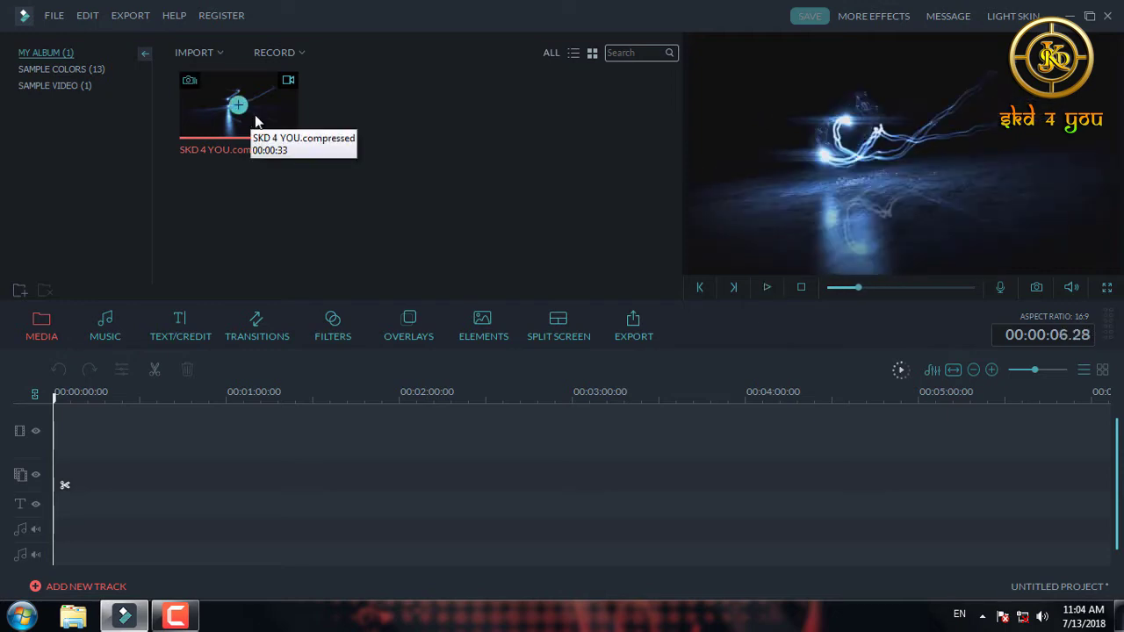
# Step: Add the SKD 4 YOU.compressed clip to the project's video track and also apply it to the PIP track
pyautogui.rightClick(256, 121)
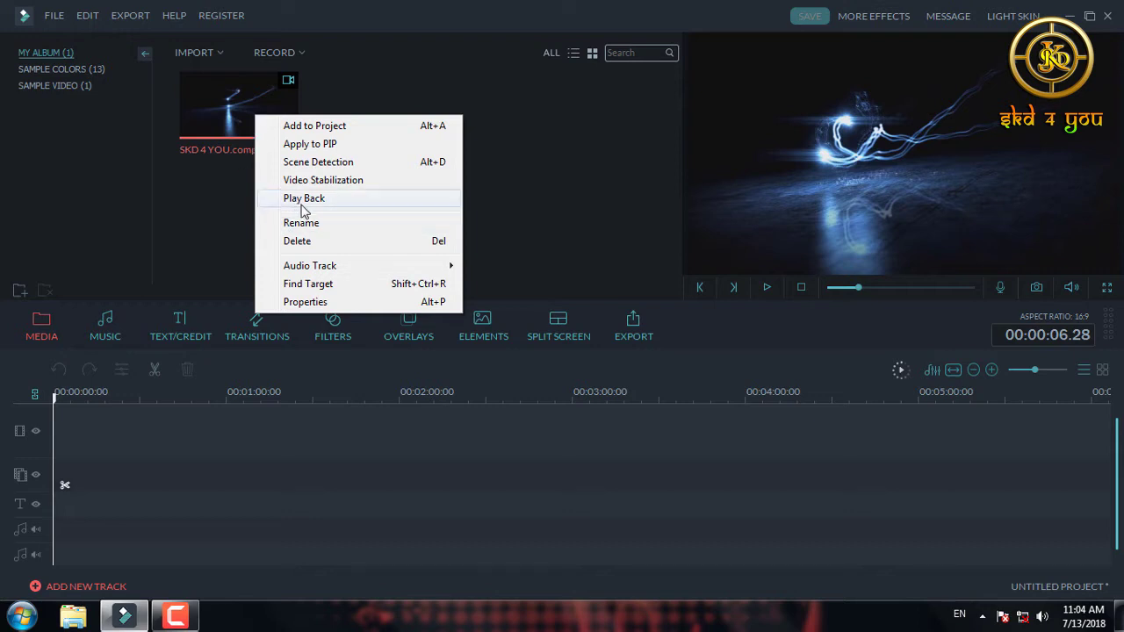
pyautogui.moveTo(332, 274)
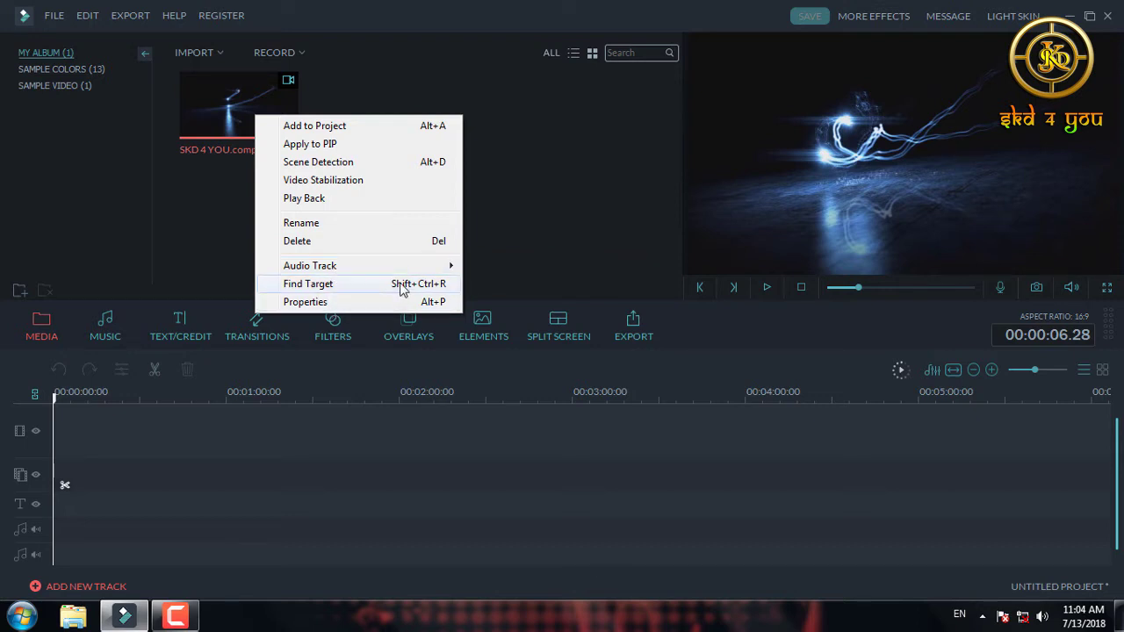
pyautogui.click(339, 130)
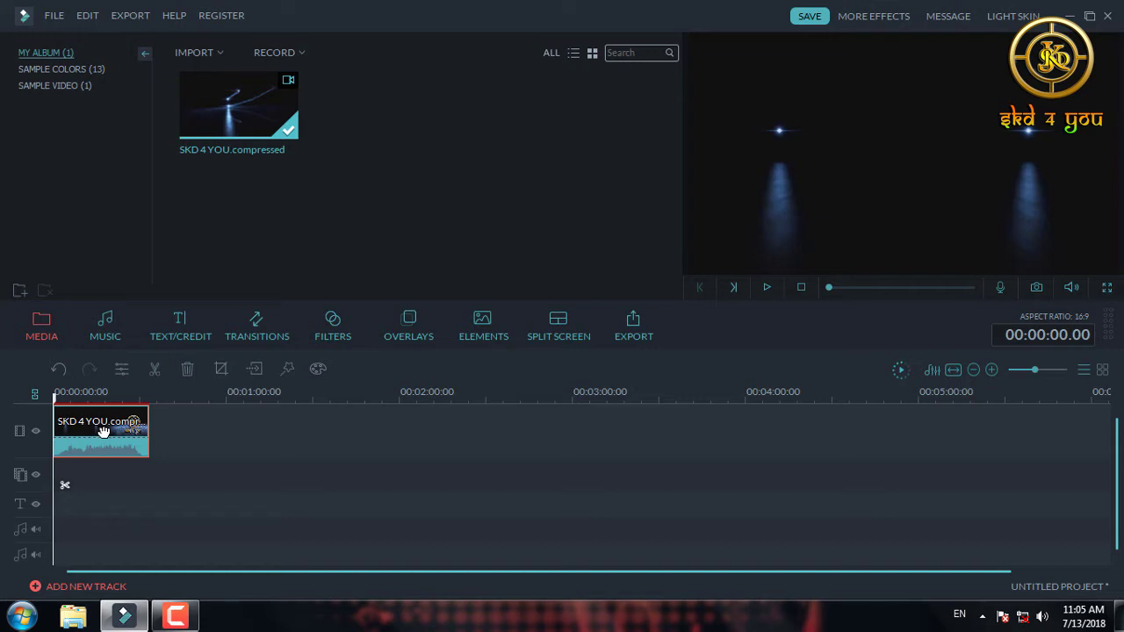
pyautogui.rightClick(233, 111)
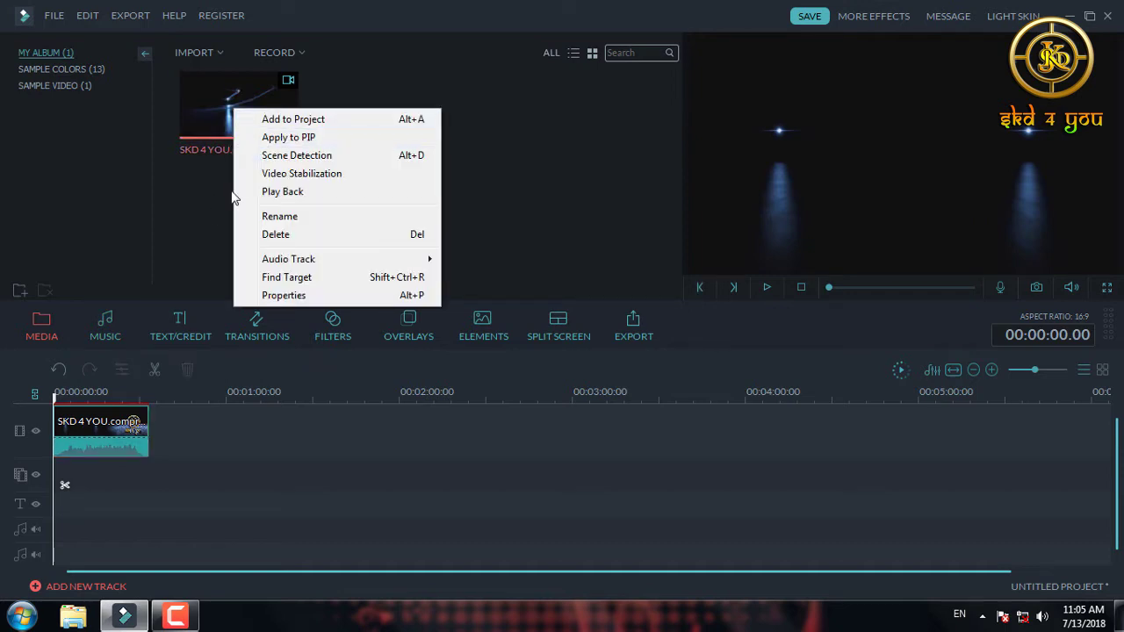
pyautogui.click(290, 138)
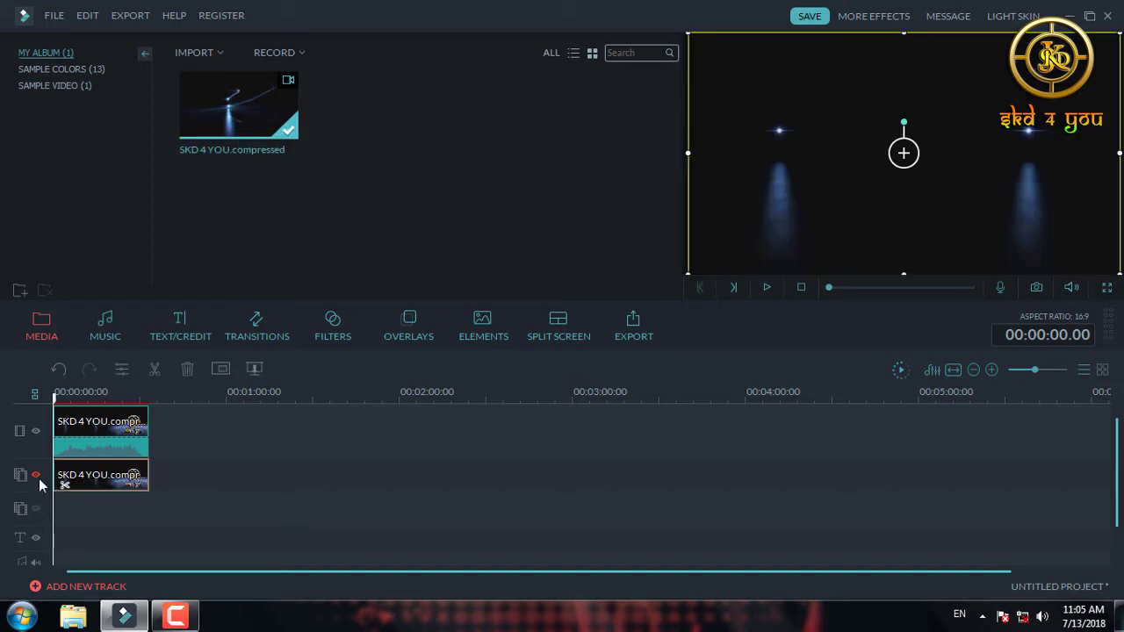
# Step: Run Scene Detection on the SKD 4 YOU.compressed library clip and apply all detected scenes to the timeline
pyautogui.rightClick(220, 104)
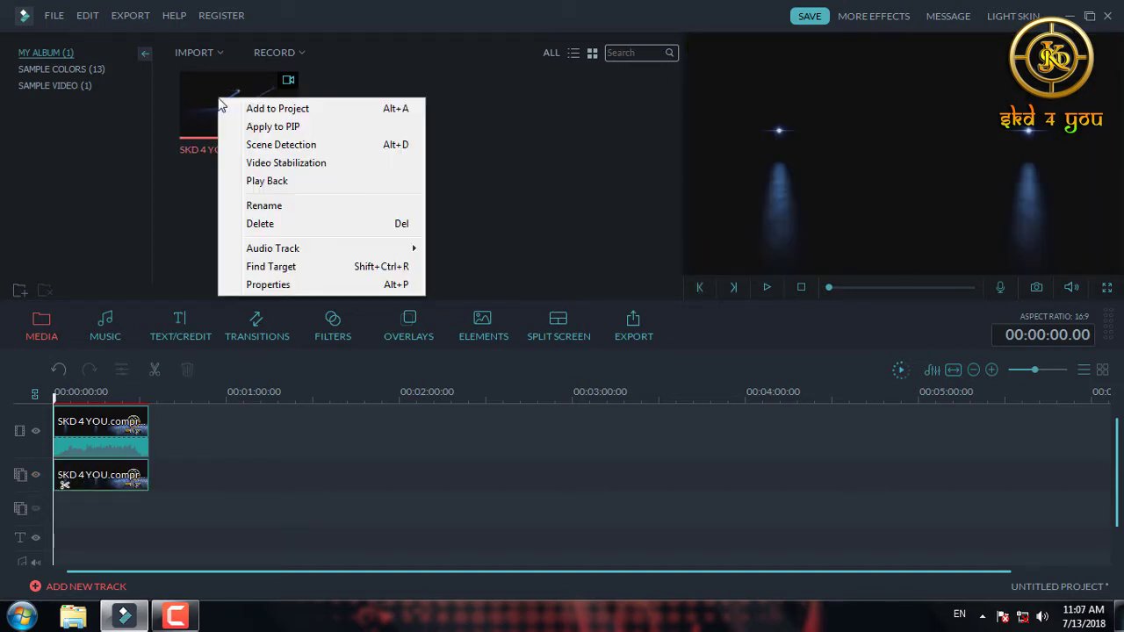
pyautogui.click(262, 147)
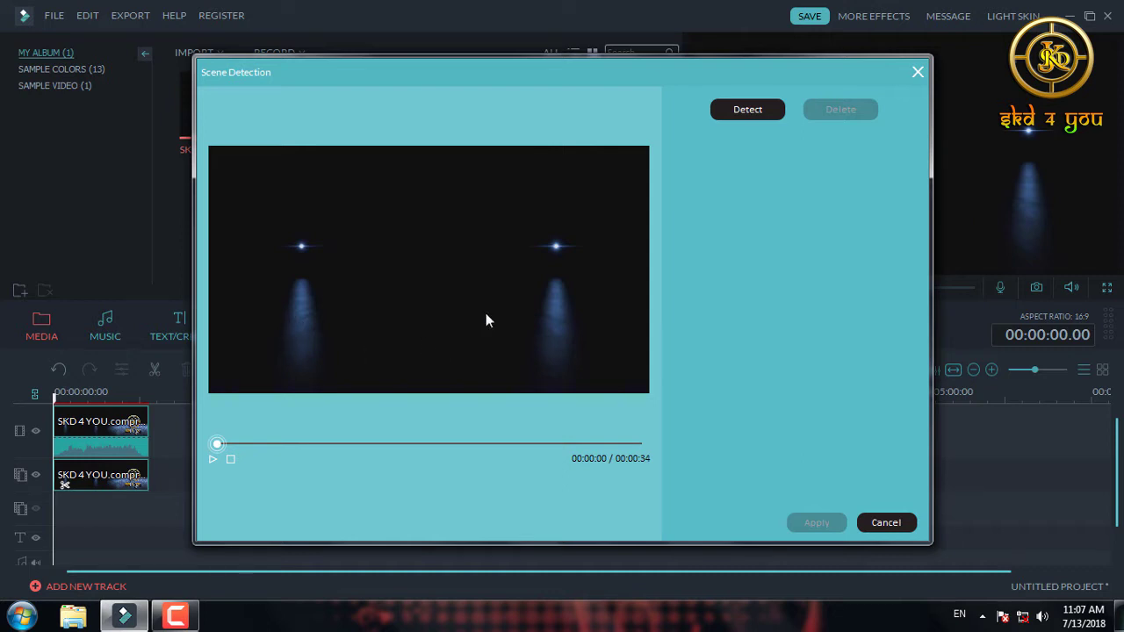
pyautogui.click(737, 113)
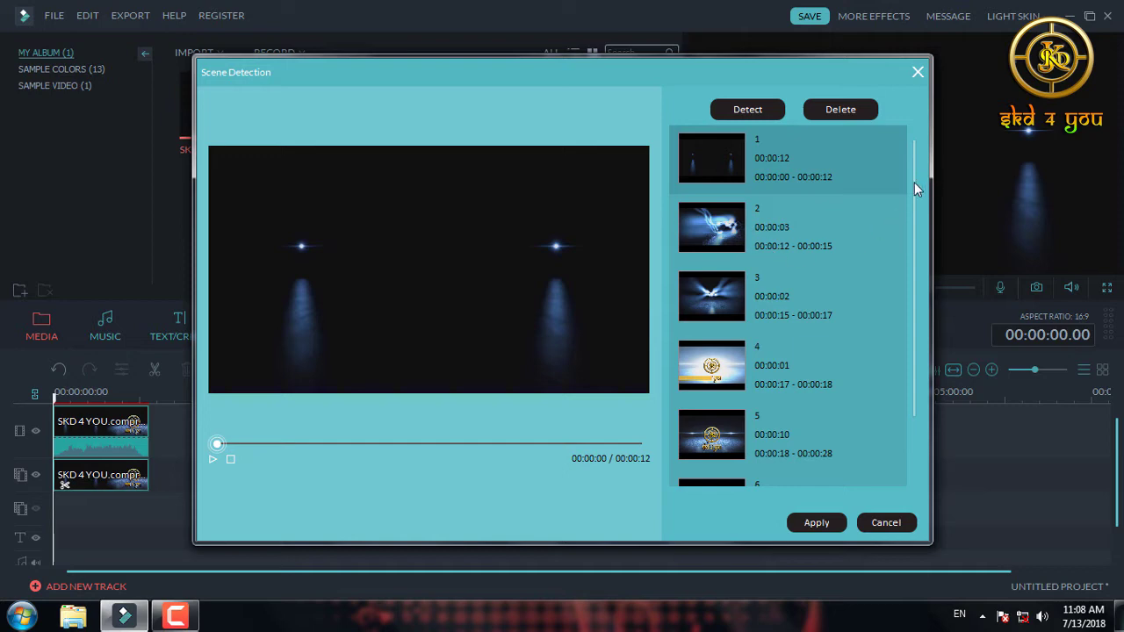
pyautogui.moveTo(914, 188); pyautogui.dragTo(912, 219)
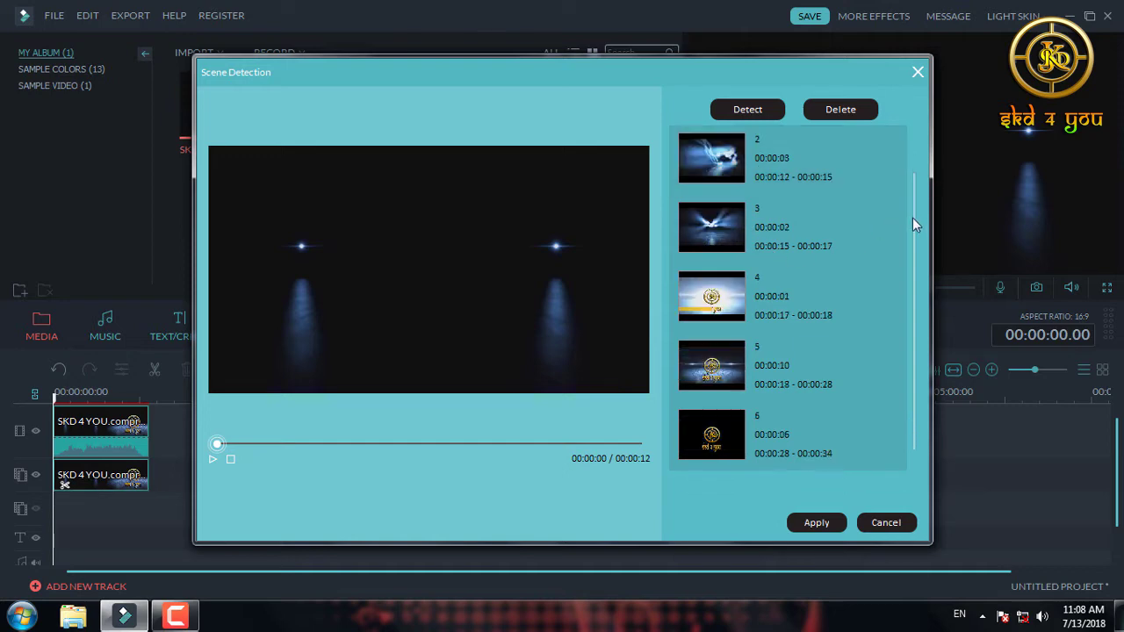
pyautogui.moveTo(916, 263); pyautogui.dragTo(916, 165)
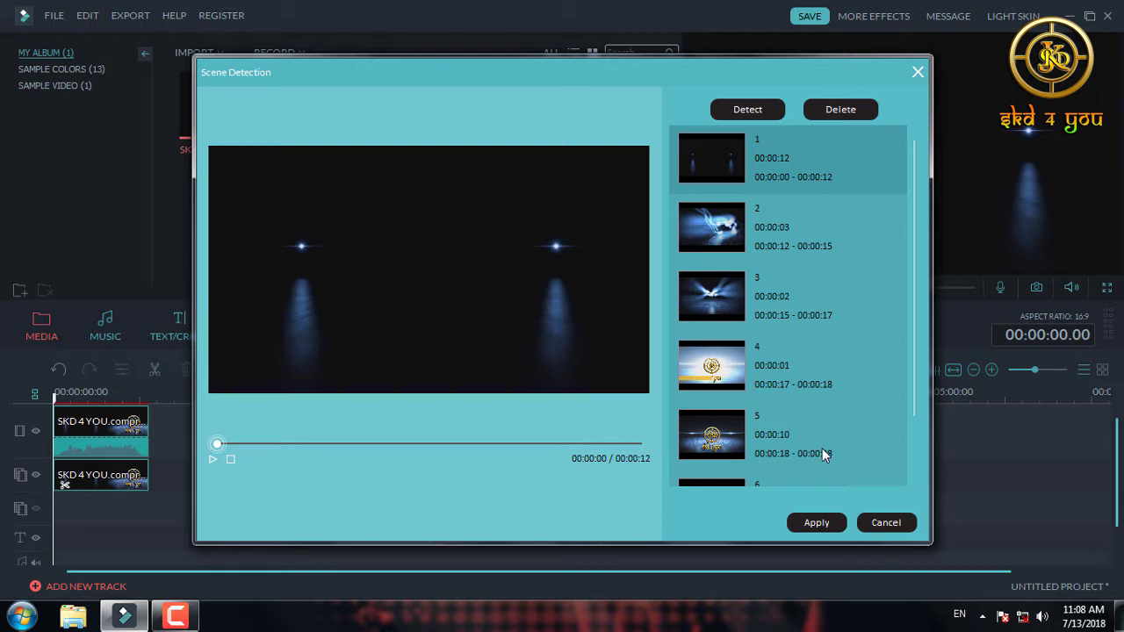
pyautogui.click(811, 522)
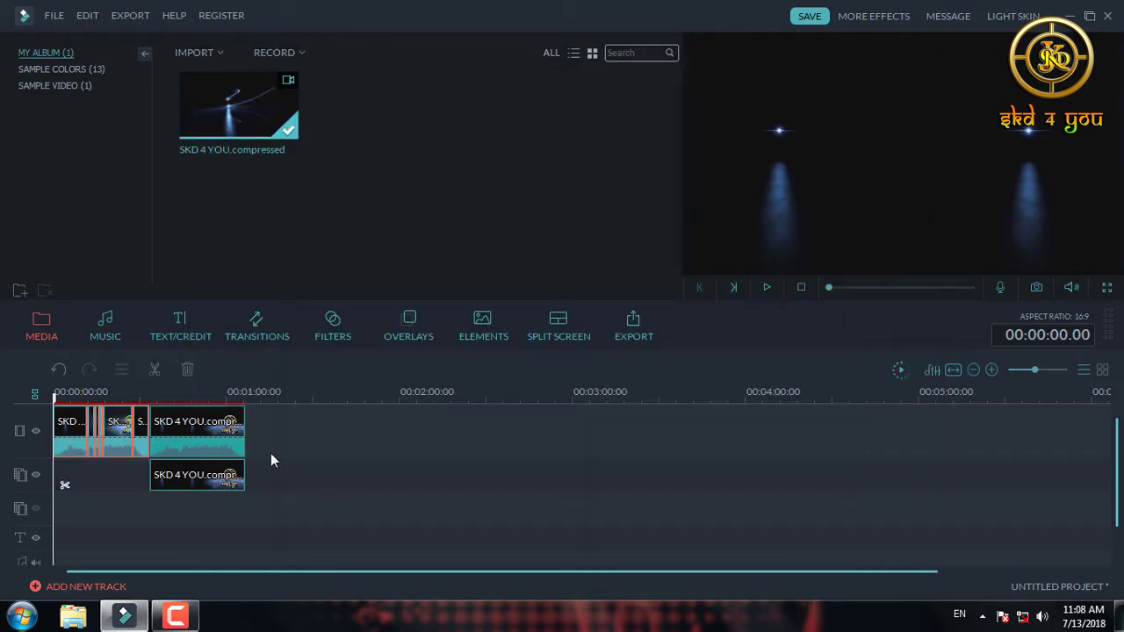
# Step: Open Video Stabilization for the SKD 4 YOU.compressed clip and trim the range to about 00:00:06 through 00:00:12
pyautogui.rightClick(288, 110)
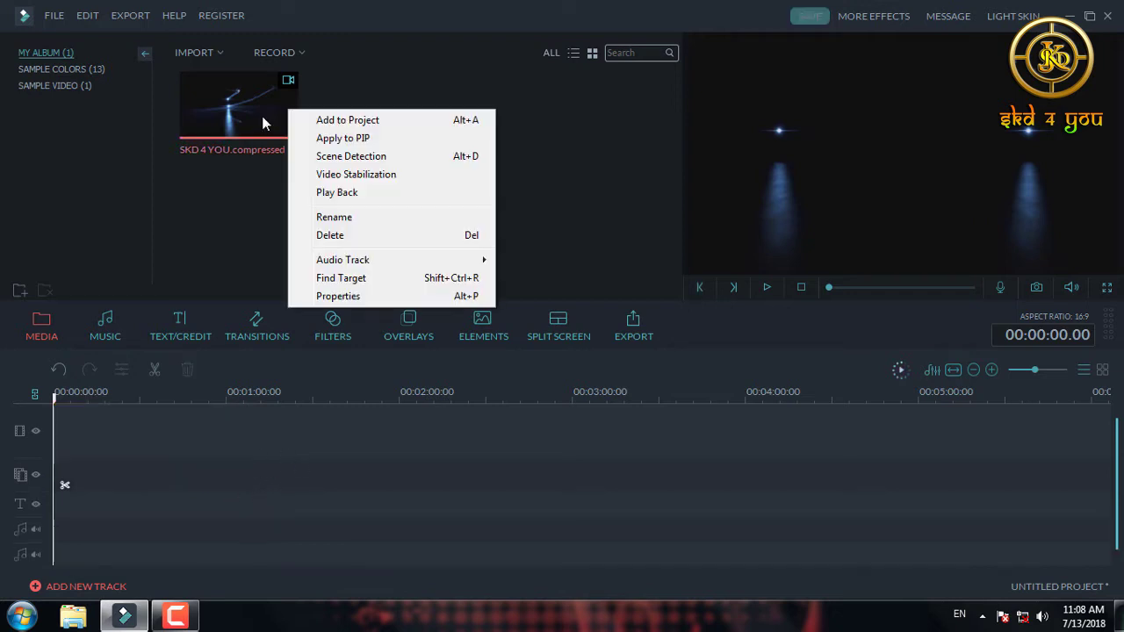
pyautogui.click(340, 176)
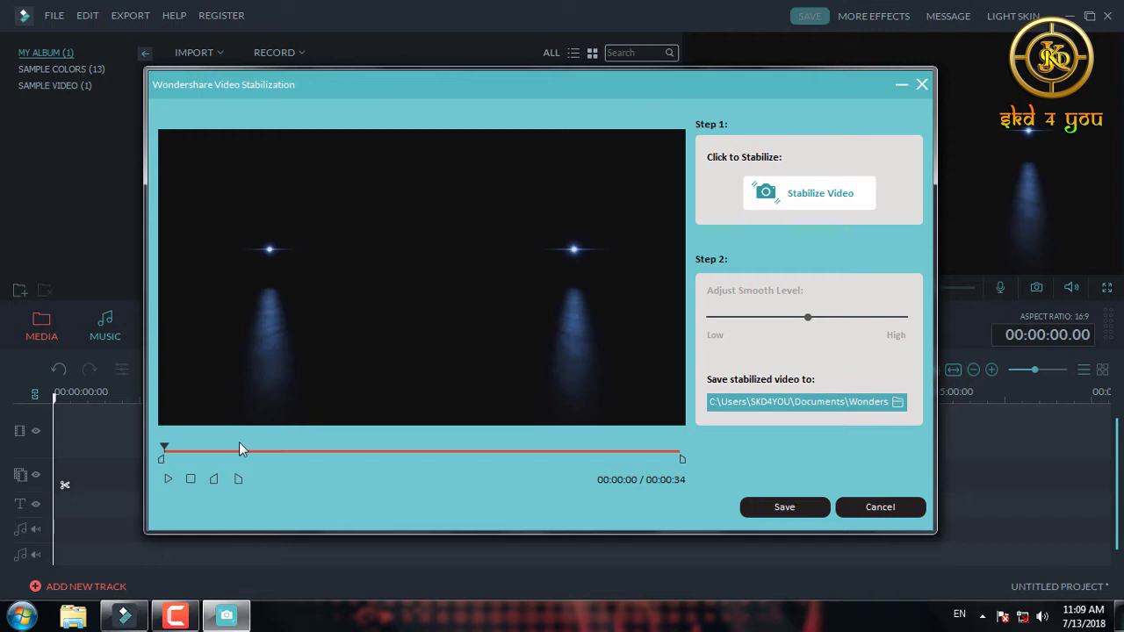
pyautogui.moveTo(161, 463); pyautogui.dragTo(259, 464)
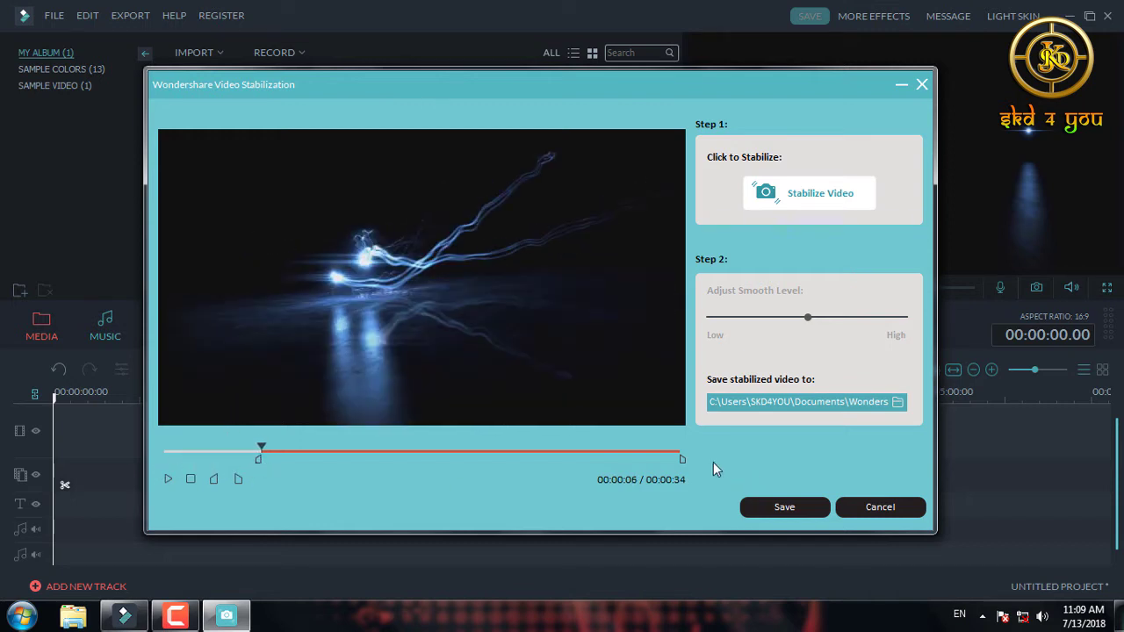
pyautogui.moveTo(683, 461); pyautogui.dragTo(354, 470)
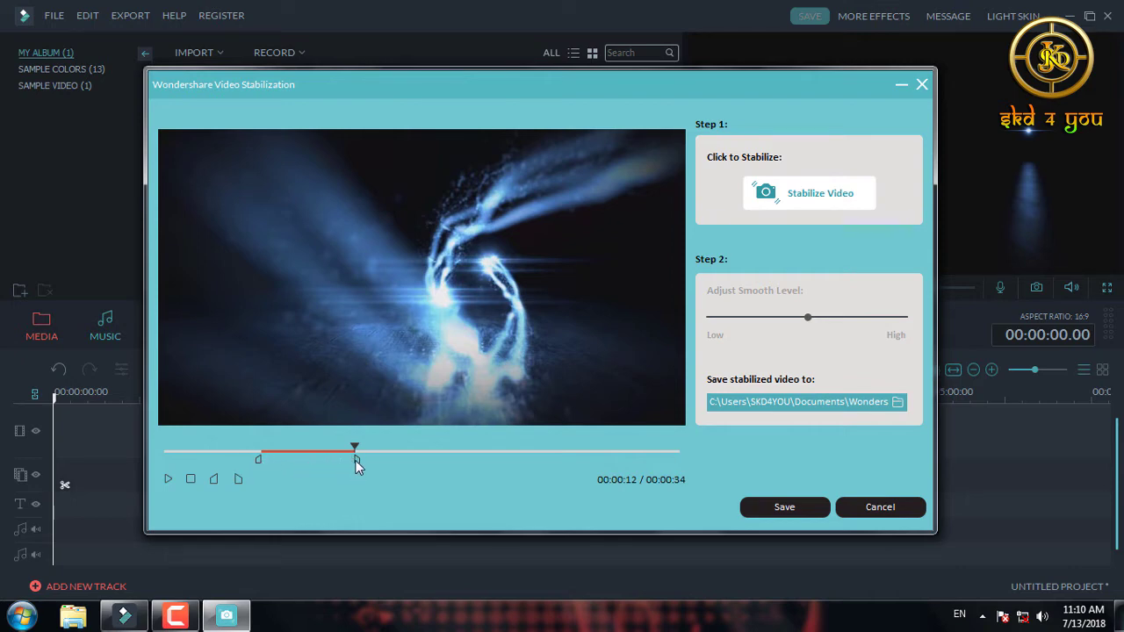
pyautogui.moveTo(356, 470); pyautogui.dragTo(350, 467)
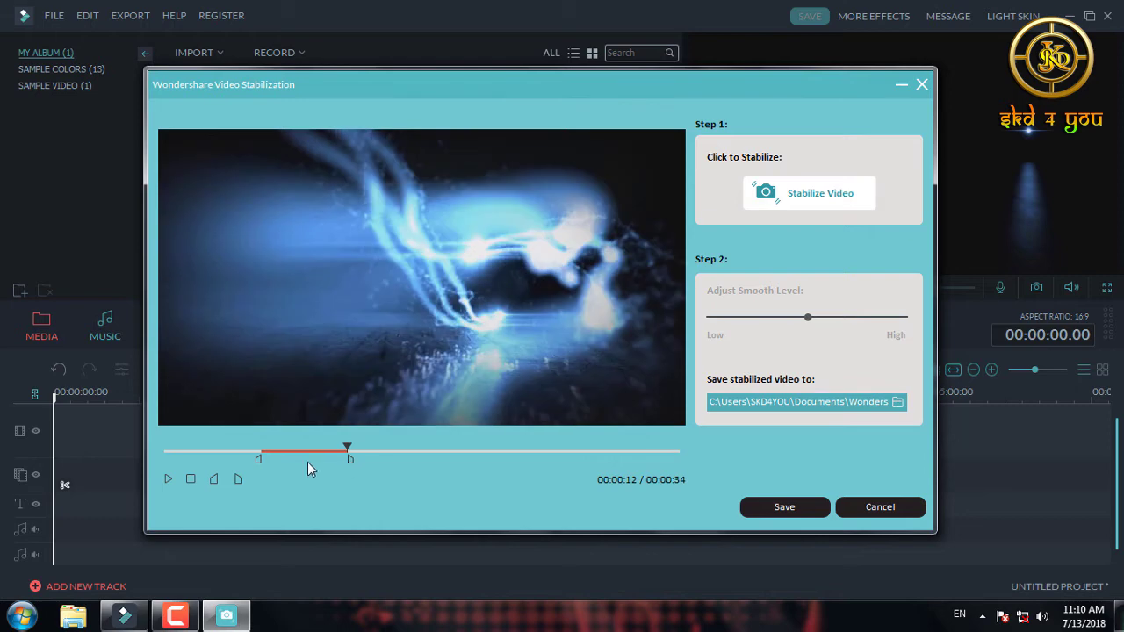
# Step: Move the stabilization range's start to 00:00:07, save the stabilized clip, and place SKD 4 YOU.compressed_1 on the video track
pyautogui.moveTo(254, 466); pyautogui.dragTo(264, 468)
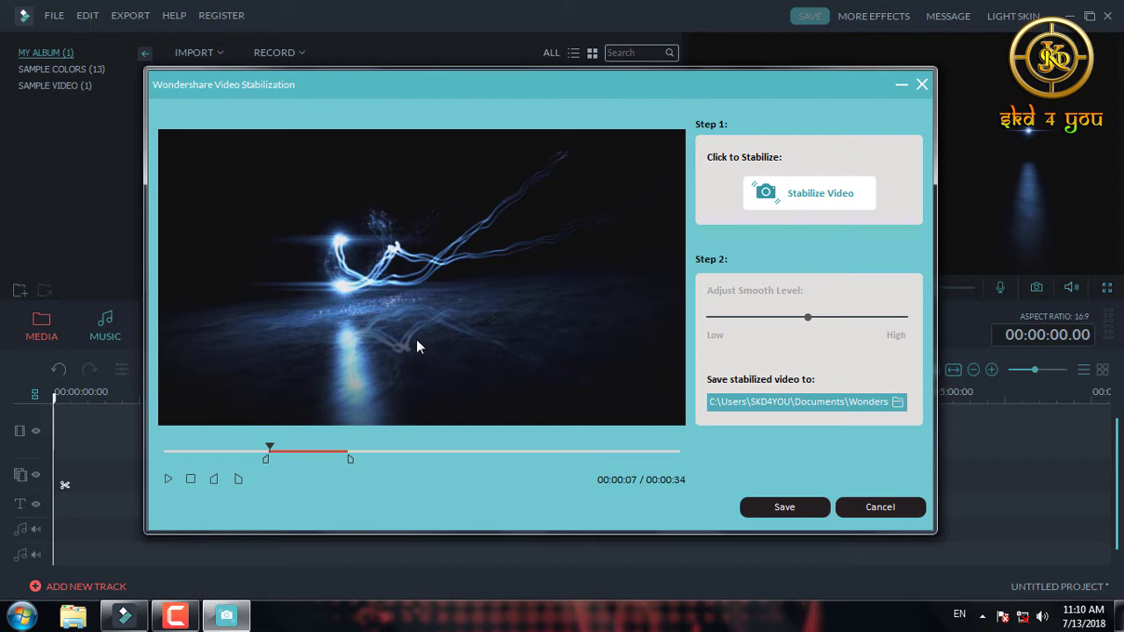
pyautogui.click(784, 510)
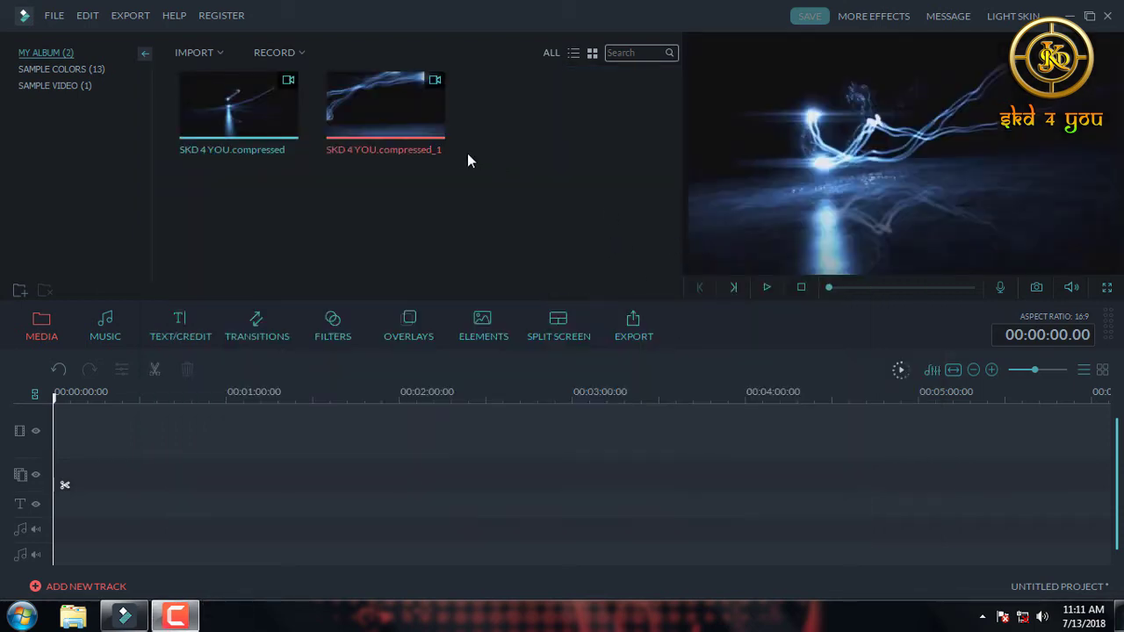
pyautogui.moveTo(368, 136)
pyautogui.moveTo(345, 113)
pyautogui.mouseDown()
pyautogui.moveTo(331, 251)
pyautogui.moveTo(187, 381)
pyautogui.moveTo(168, 429)
pyautogui.mouseUp()
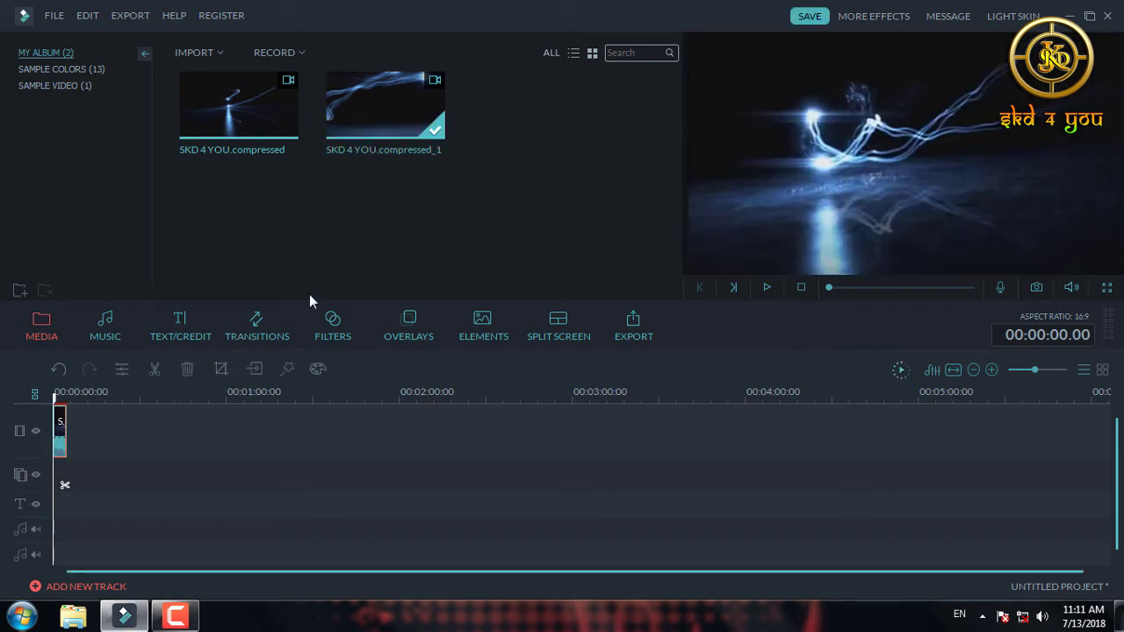
# Step: Locate the SKD 4 YOU.compressed clip's source file in its folder and review the clip's properties
pyautogui.rightClick(276, 129)
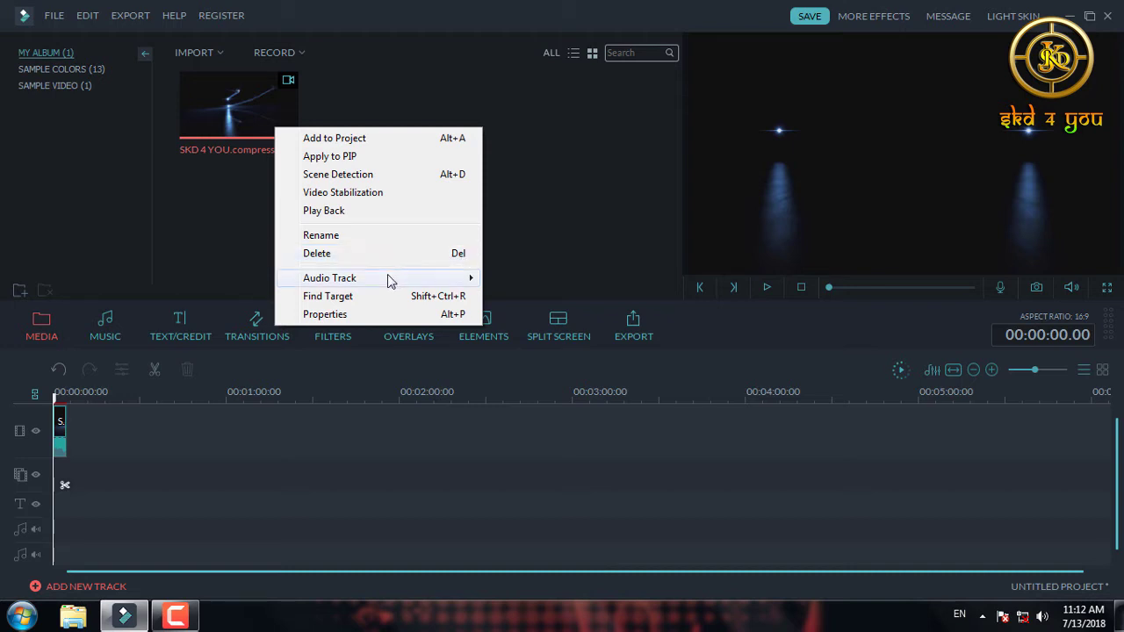
pyautogui.moveTo(389, 279)
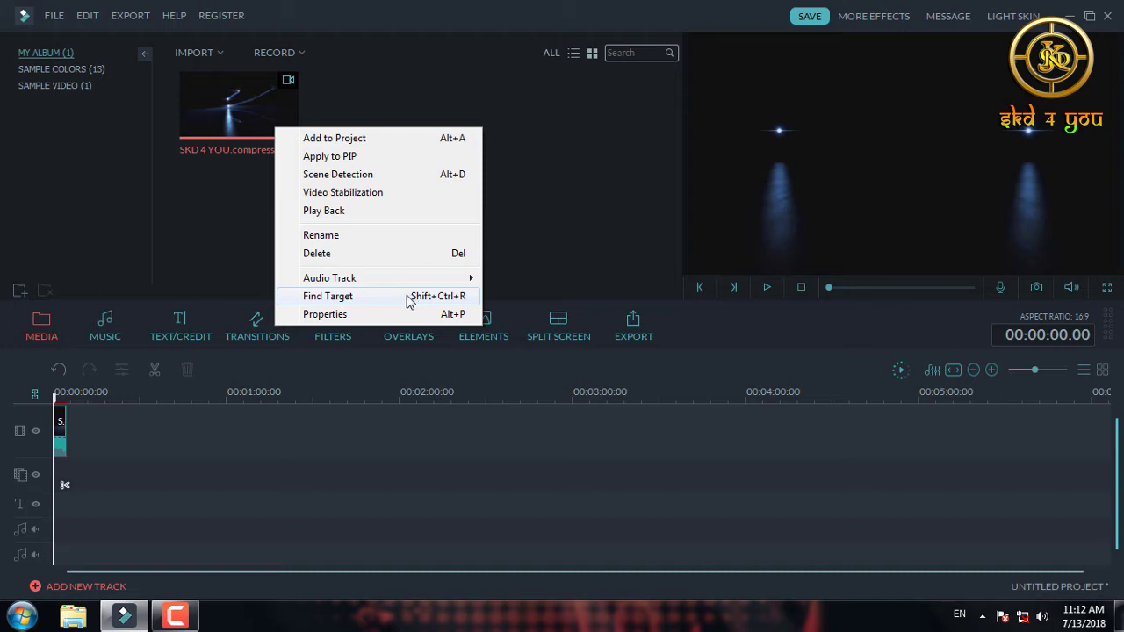
pyautogui.click(413, 300)
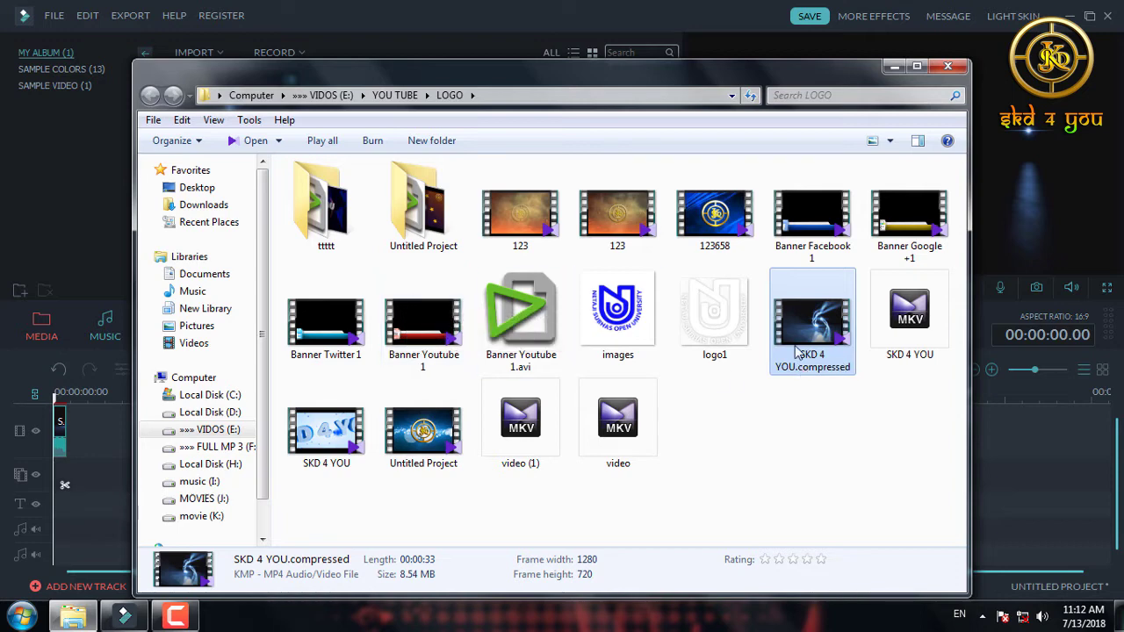
pyautogui.hotkey('alt', 'F4')
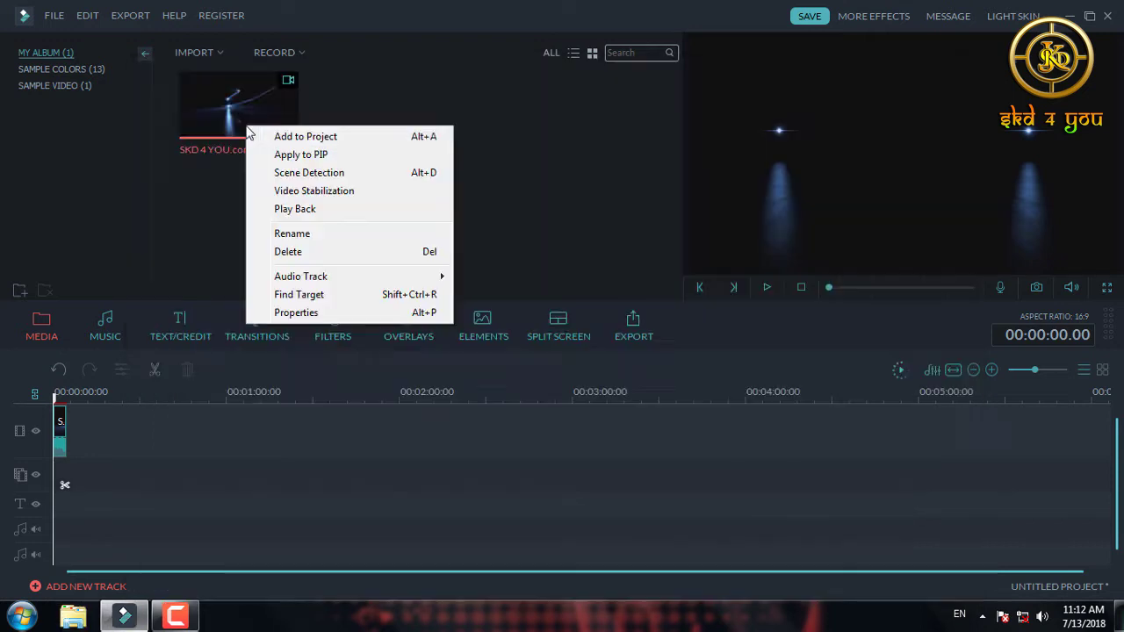
pyautogui.click(331, 316)
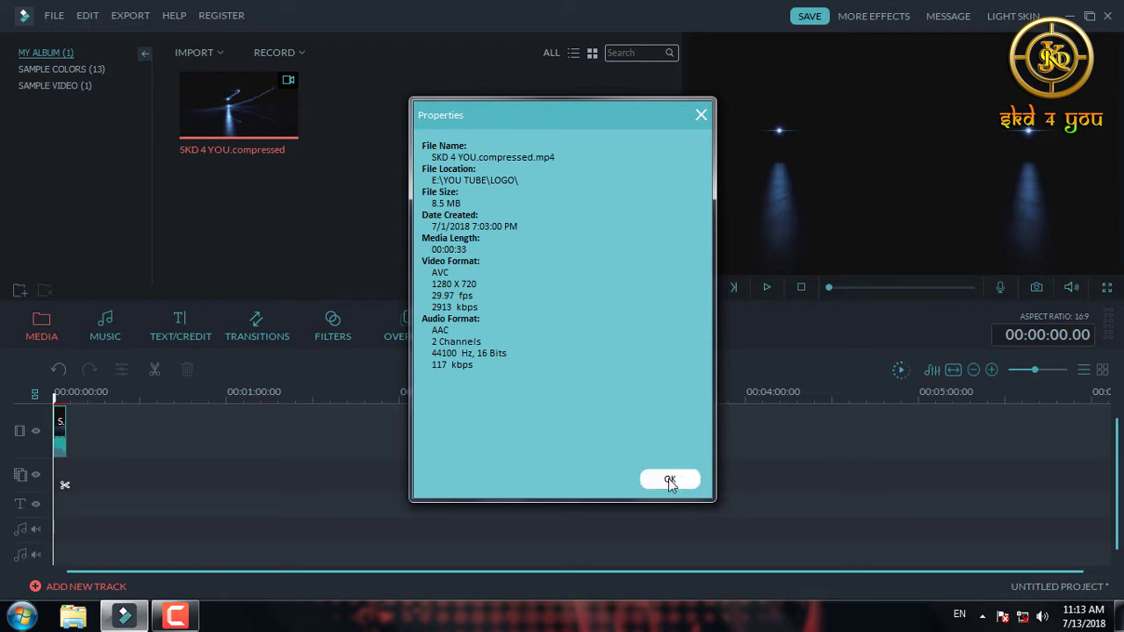
pyautogui.click(668, 478)
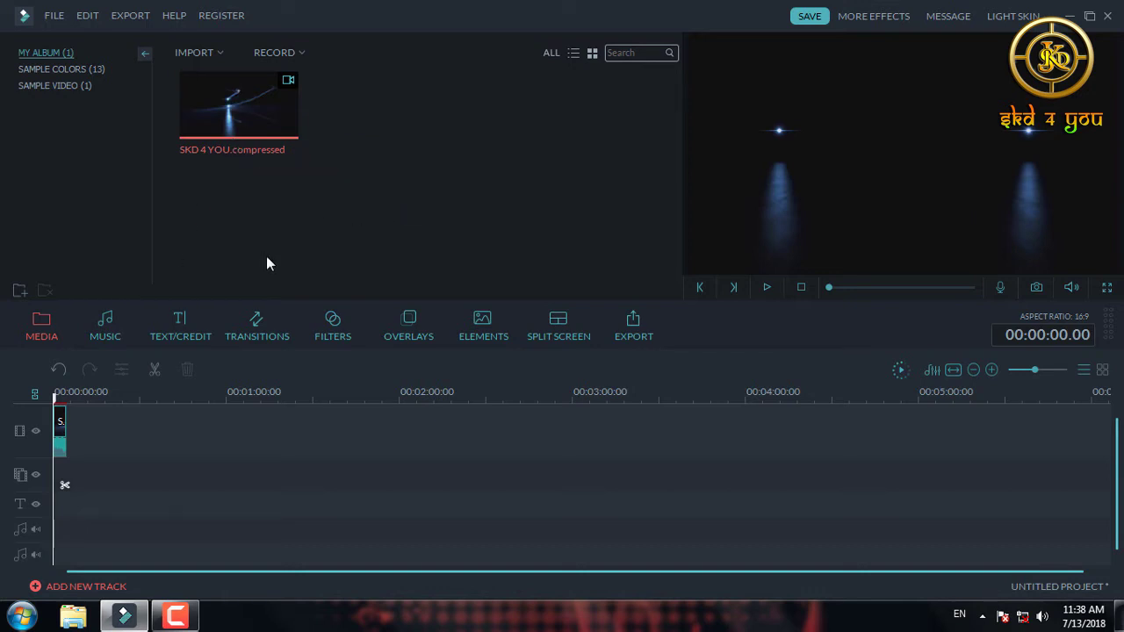
# Step: Delete the short clip from the timeline and place the full SKD 4 YOU.compressed clip on the video track
pyautogui.press('Delete')
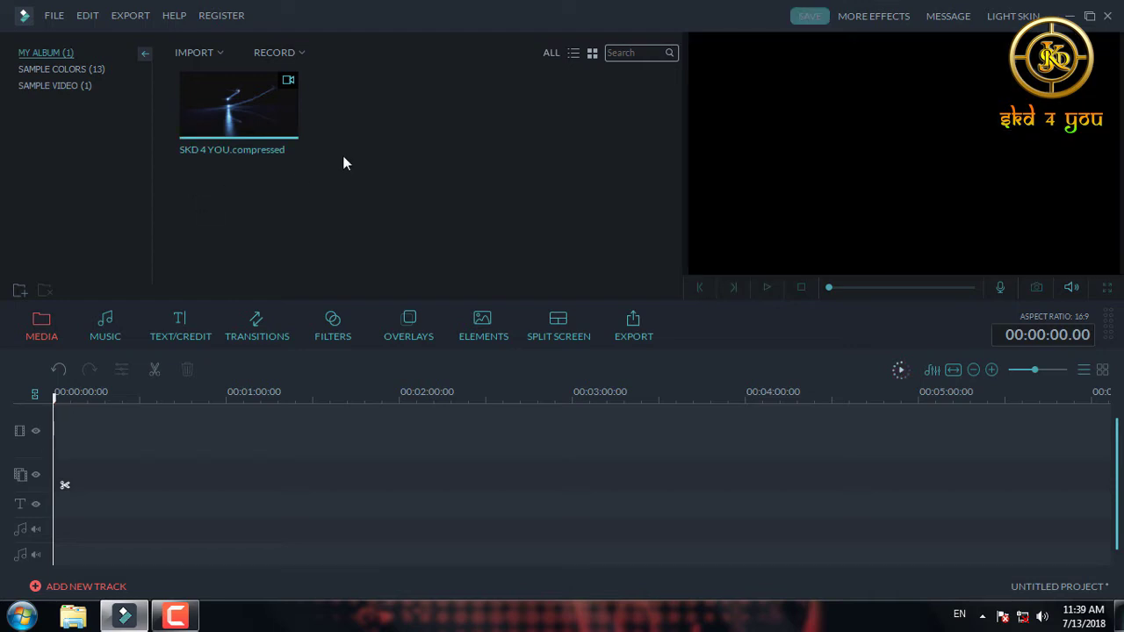
pyautogui.moveTo(268, 133)
pyautogui.click(215, 114)
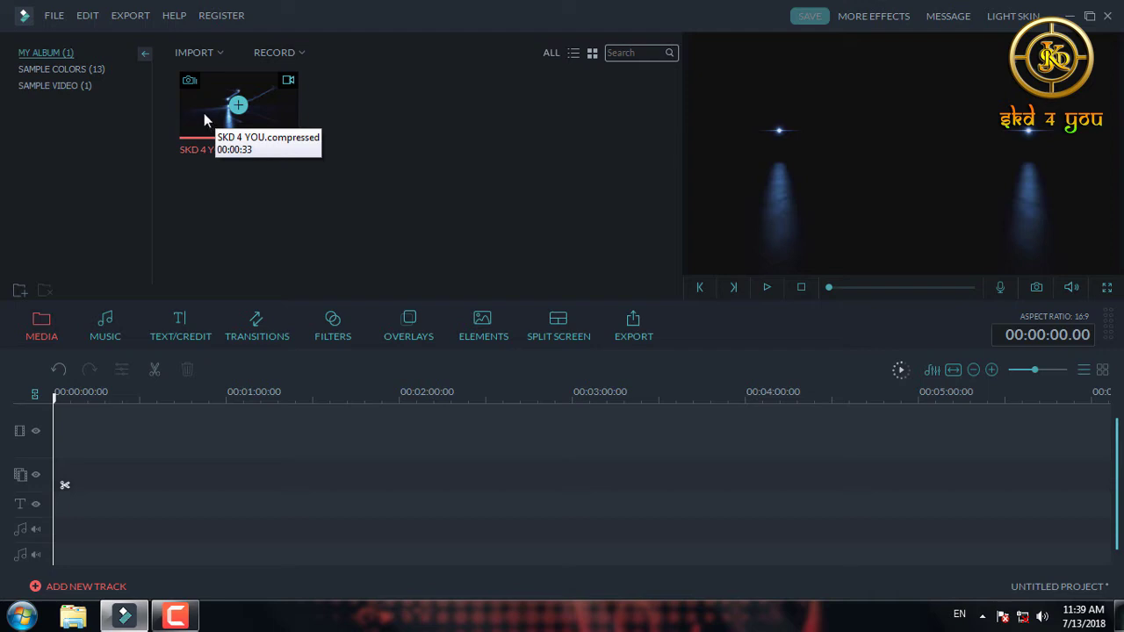
pyautogui.moveTo(204, 112); pyautogui.dragTo(93, 435)
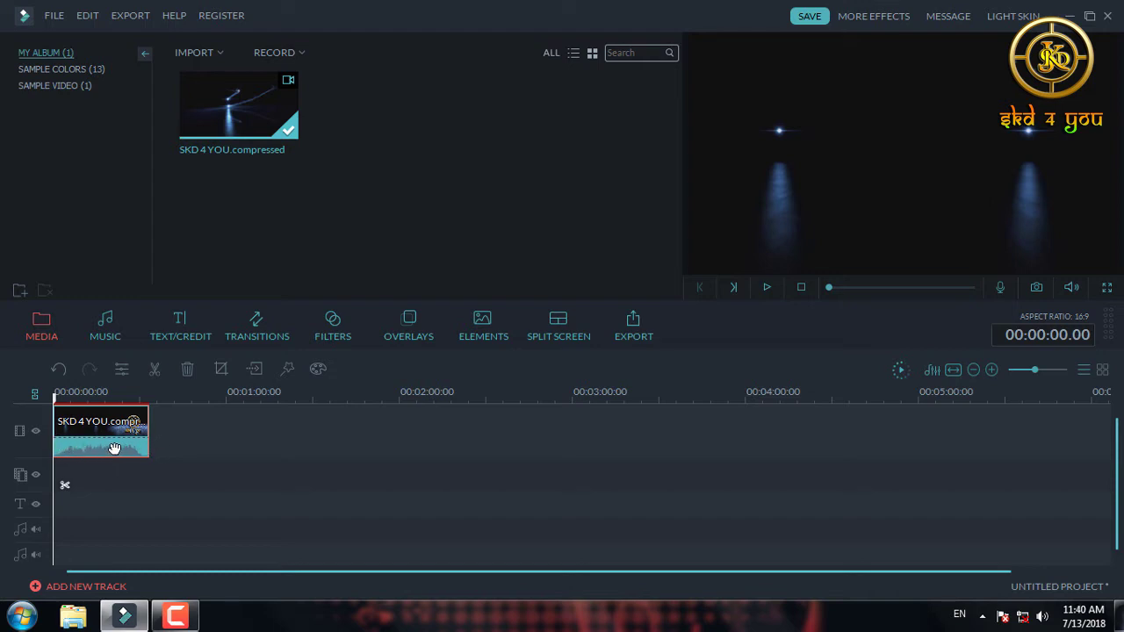
# Step: Inspect the SKD 4 YOU.compressed clip on the timeline at several larger and smaller zoom levels
pyautogui.moveTo(56, 396)
pyautogui.mouseDown()
pyautogui.moveTo(61, 408)
pyautogui.moveTo(55, 400)
pyautogui.mouseUp()
pyautogui.click(1043, 372)
pyautogui.moveTo(1042, 376); pyautogui.dragTo(1050, 378)
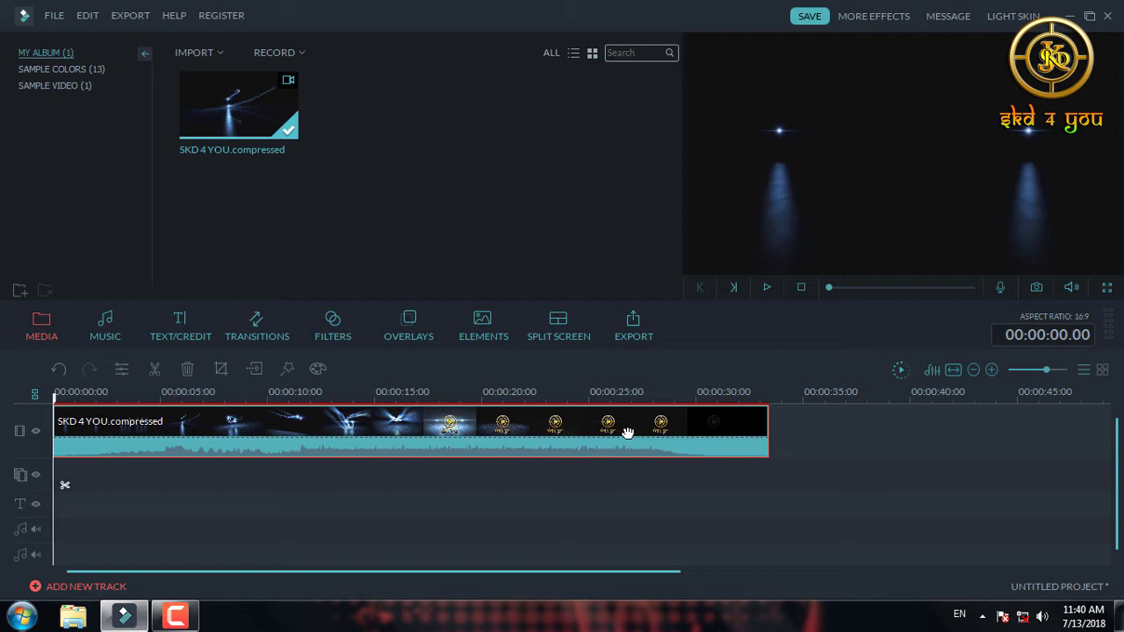
pyautogui.moveTo(1045, 368); pyautogui.dragTo(1040, 370)
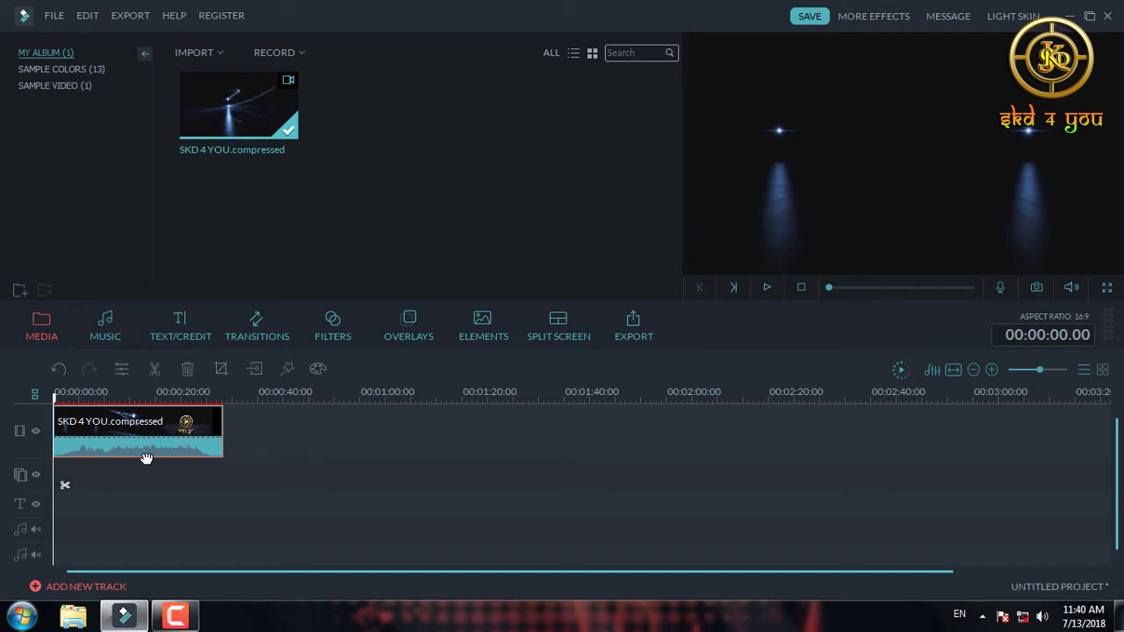
pyautogui.moveTo(1040, 370); pyautogui.dragTo(1053, 375)
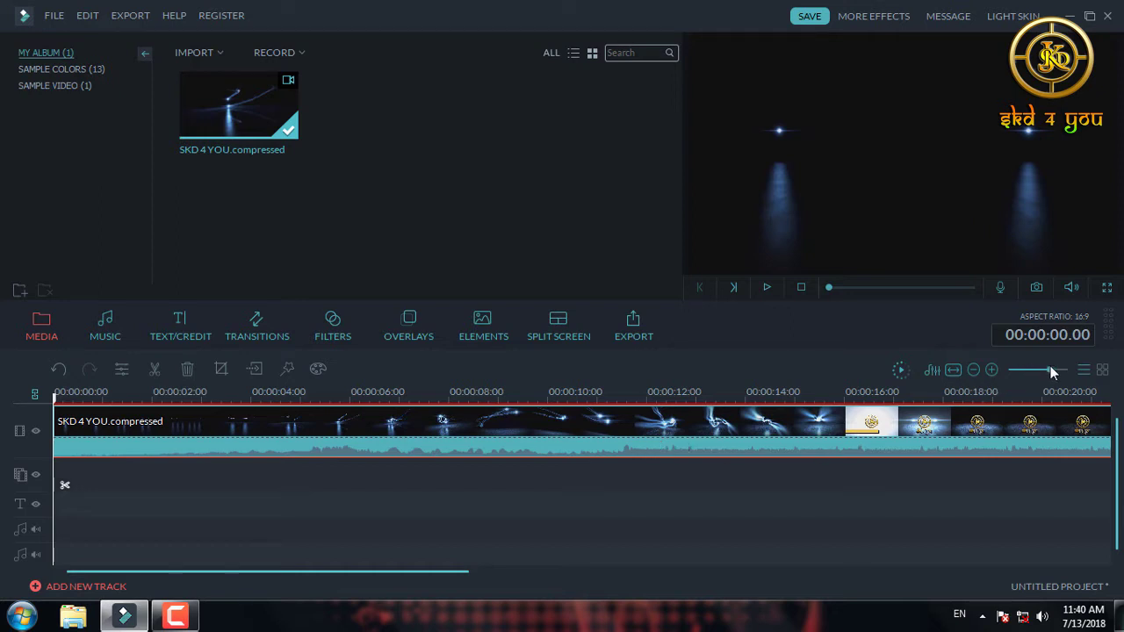
pyautogui.moveTo(1049, 370); pyautogui.dragTo(1041, 369)
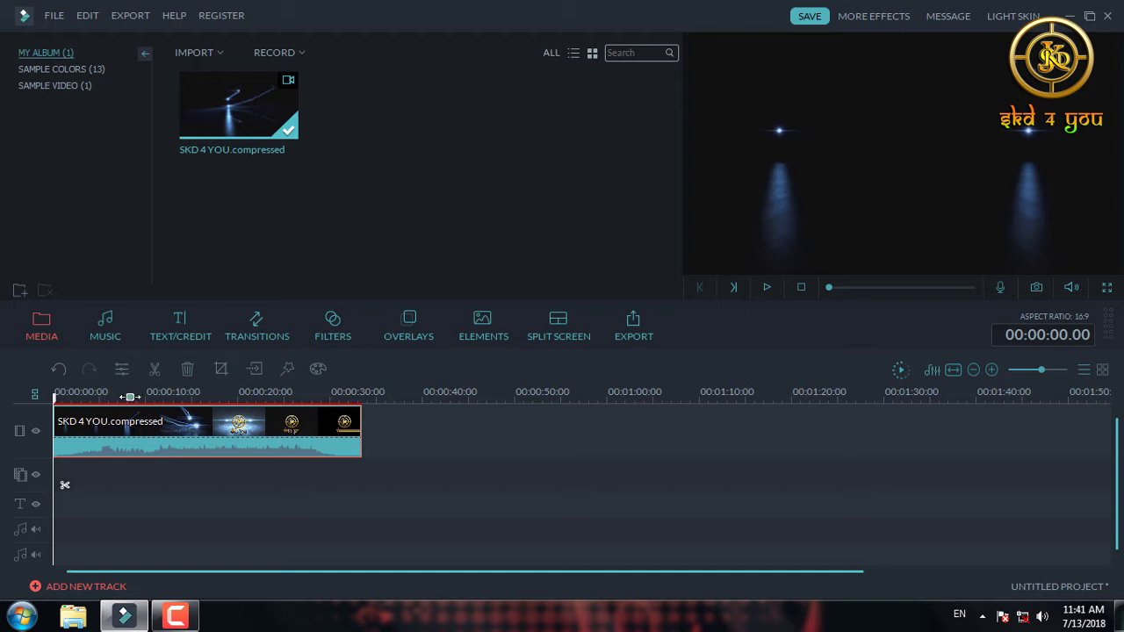
# Step: Stretch the time ruler's scale and scrub the playhead through the clip, starting at about 00:00:09.13
pyautogui.moveTo(130, 397); pyautogui.dragTo(166, 406)
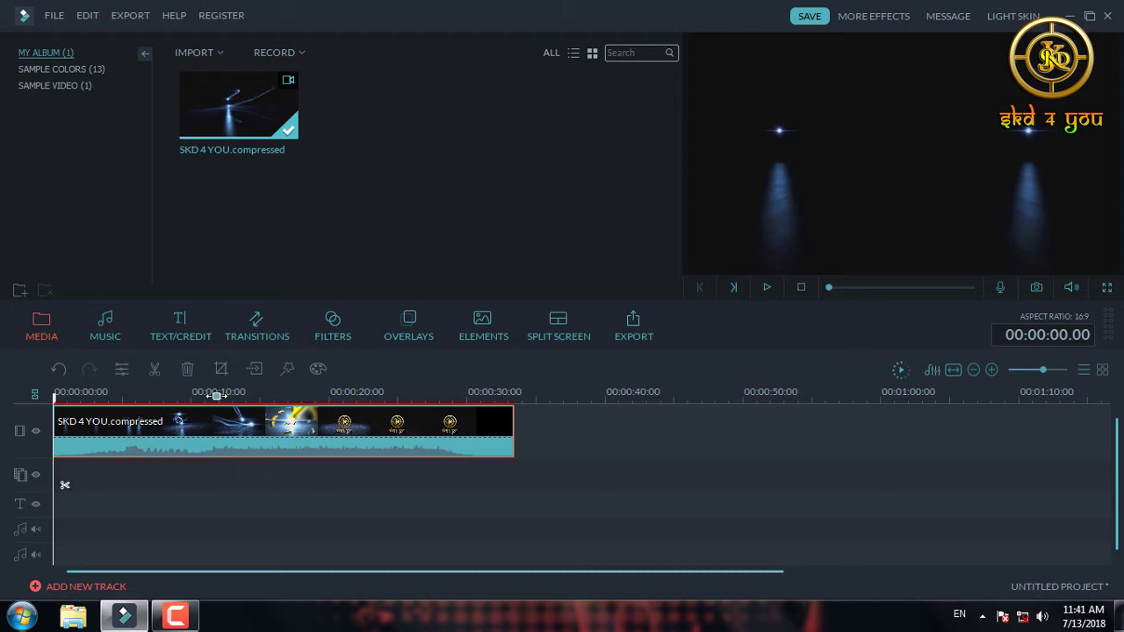
pyautogui.moveTo(217, 396)
pyautogui.mouseDown()
pyautogui.moveTo(329, 397)
pyautogui.moveTo(230, 401)
pyautogui.mouseUp()
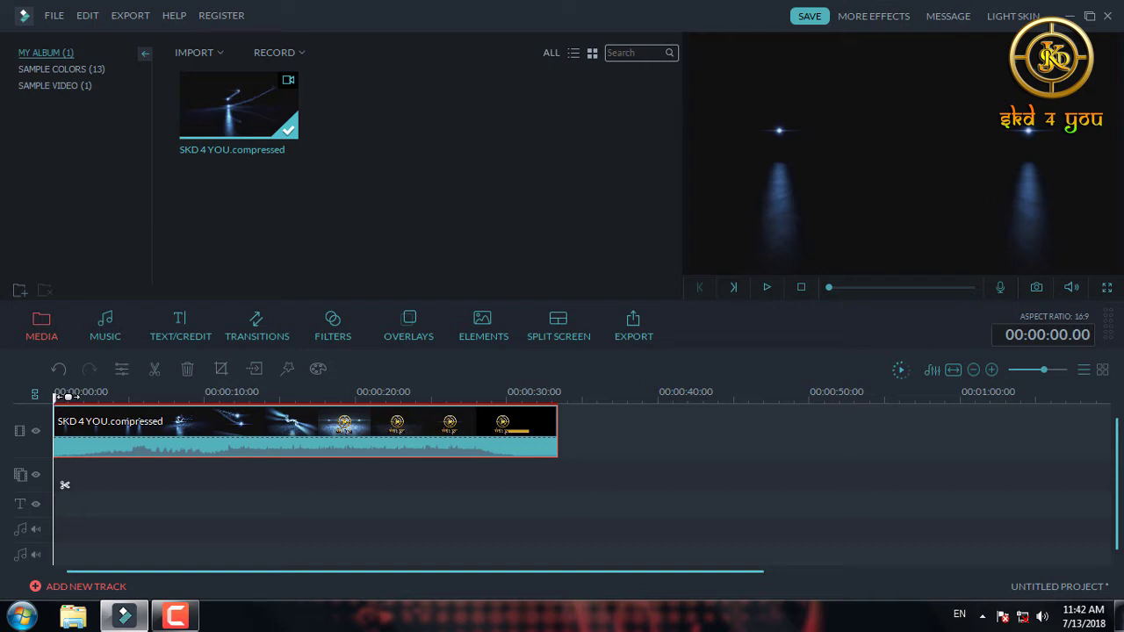
pyautogui.click(197, 401)
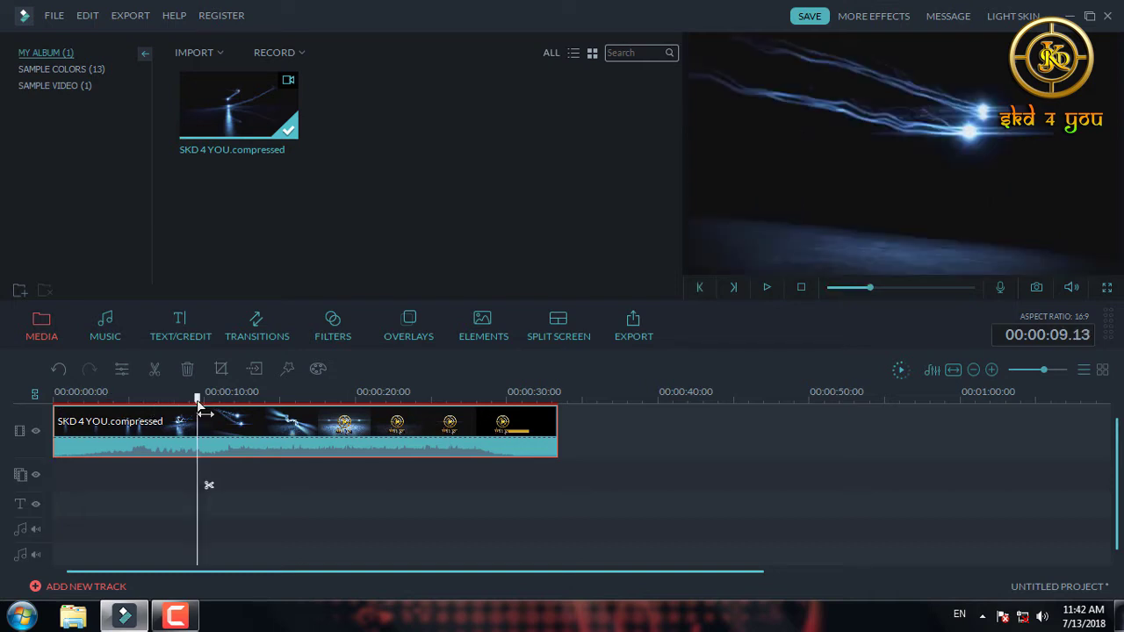
pyautogui.moveTo(197, 400); pyautogui.dragTo(265, 402)
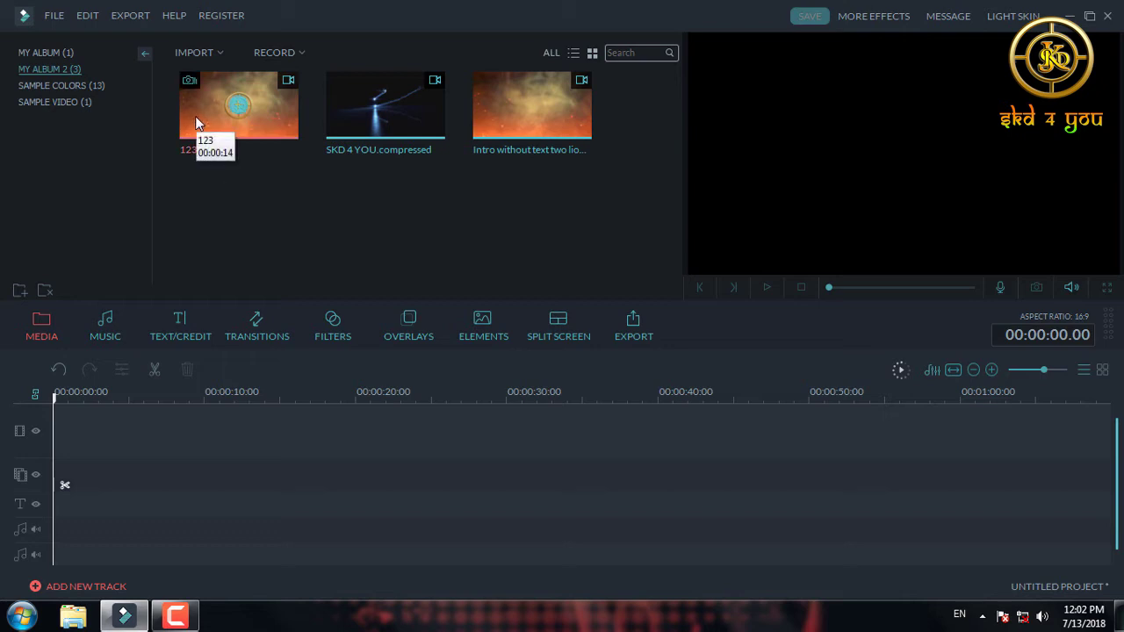
# Step: Place the 123 clip from My Album 2 at the start of the video track
pyautogui.moveTo(195, 116); pyautogui.dragTo(76, 427)
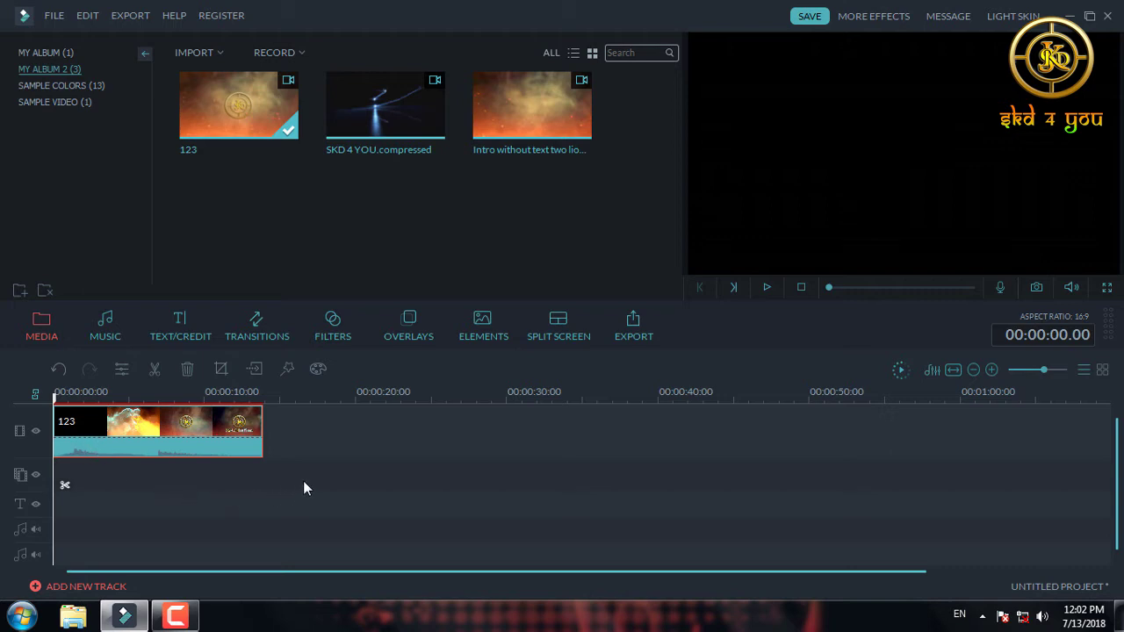
# Step: Copy the 123 clip, paste the duplicate at its end at 00:00:13.22, and undo the paste
pyautogui.rightClick(196, 445)
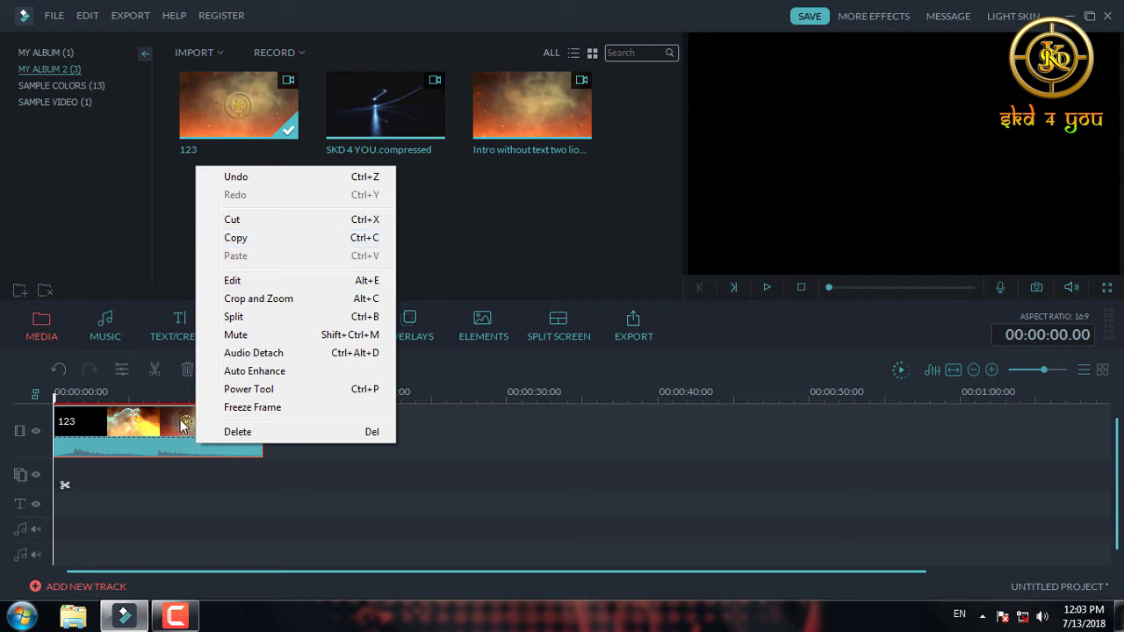
pyautogui.click(277, 241)
pyautogui.click(281, 397)
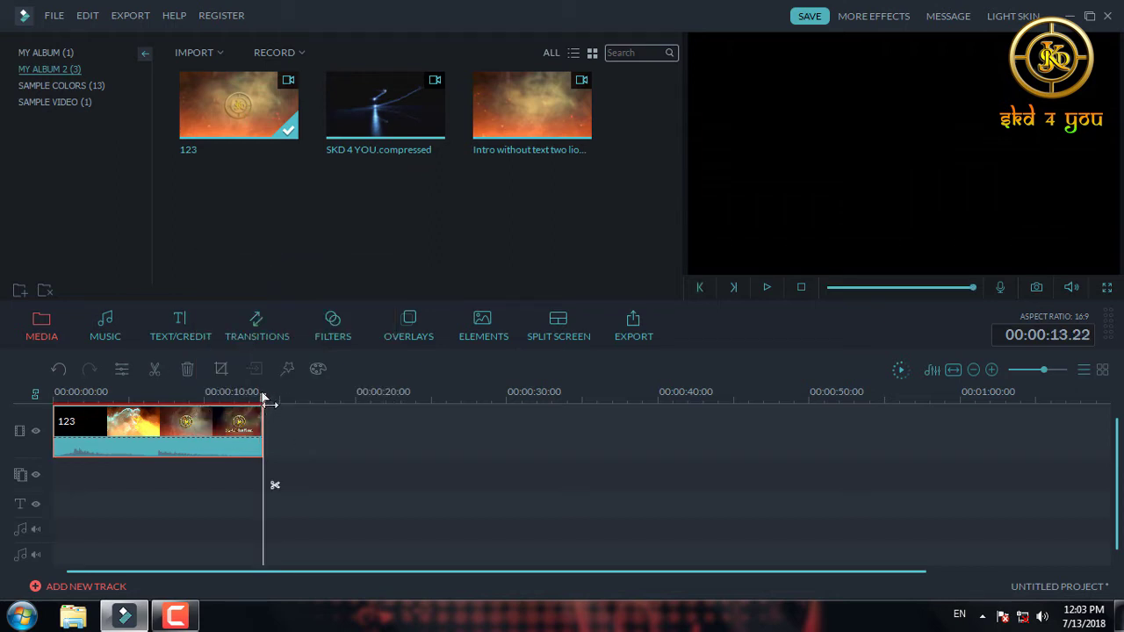
pyautogui.scroll(1, 276, 397)
pyautogui.scroll(2, 276, 397)
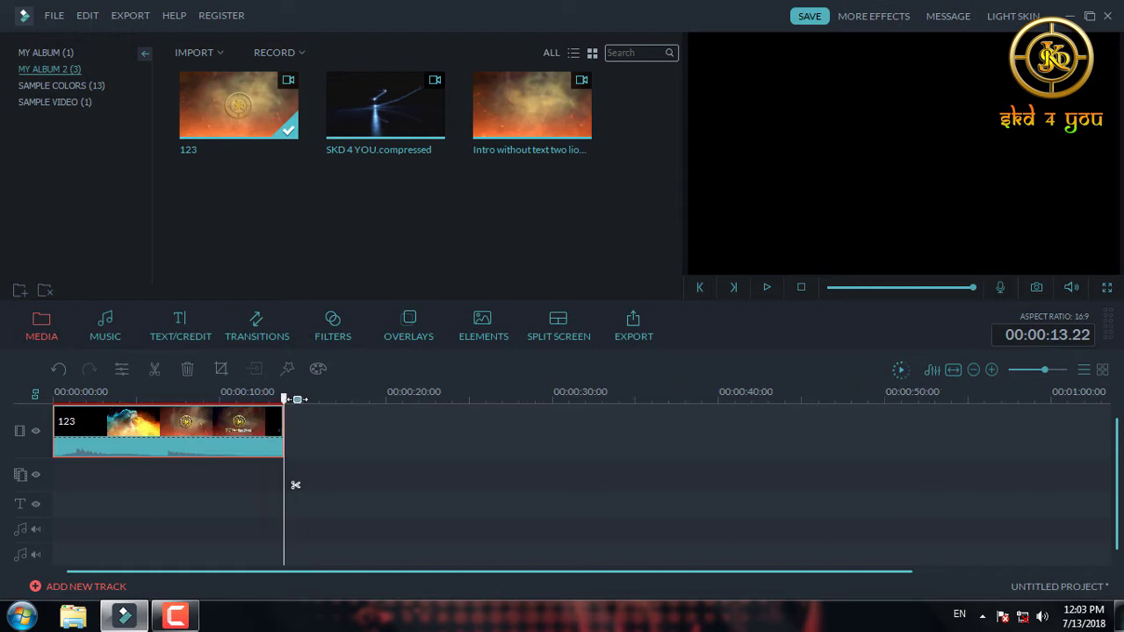
pyautogui.rightClick(313, 434)
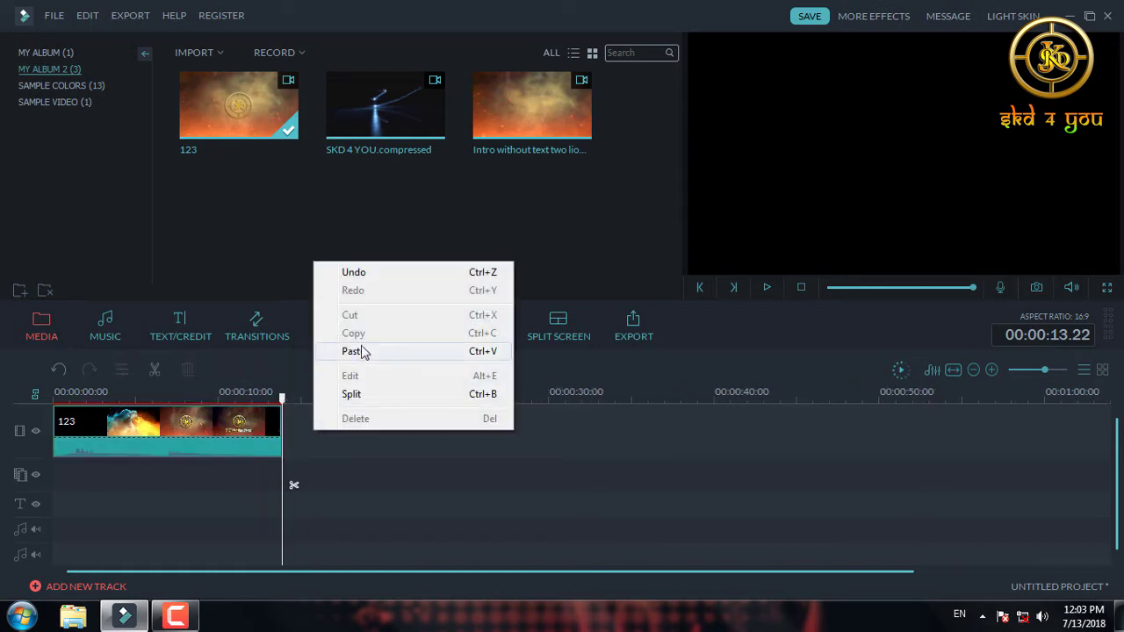
pyautogui.click(360, 351)
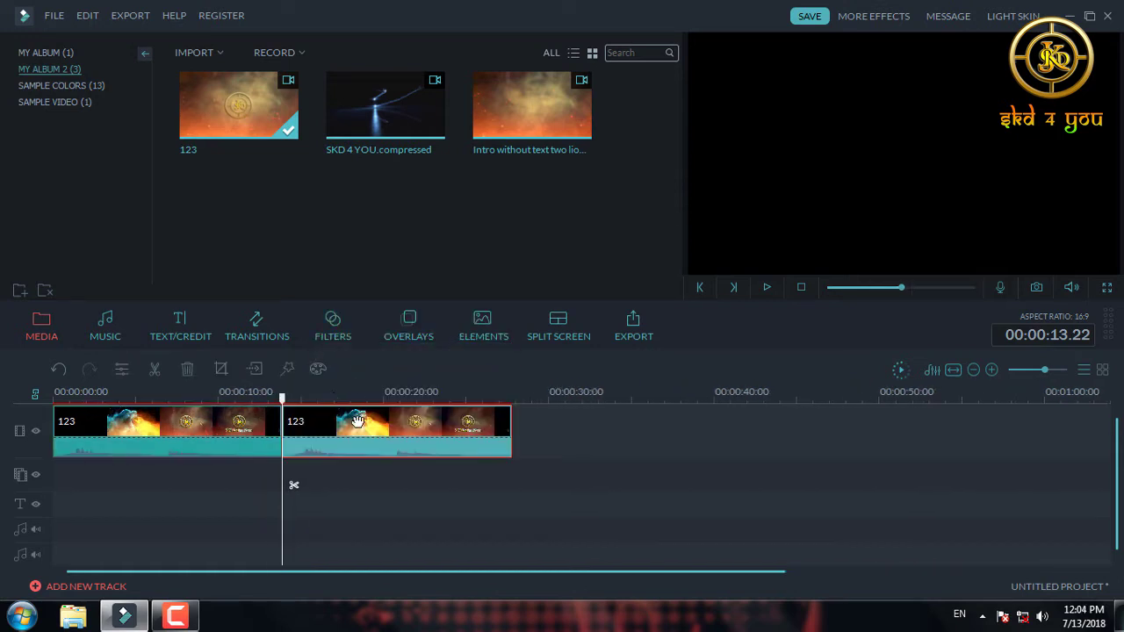
pyautogui.hotkey('ctrl', 'z')
# Step: Open the 123 clip's video editing settings and move the playhead to 00:00:04.11 to preview it
pyautogui.rightClick(254, 420)
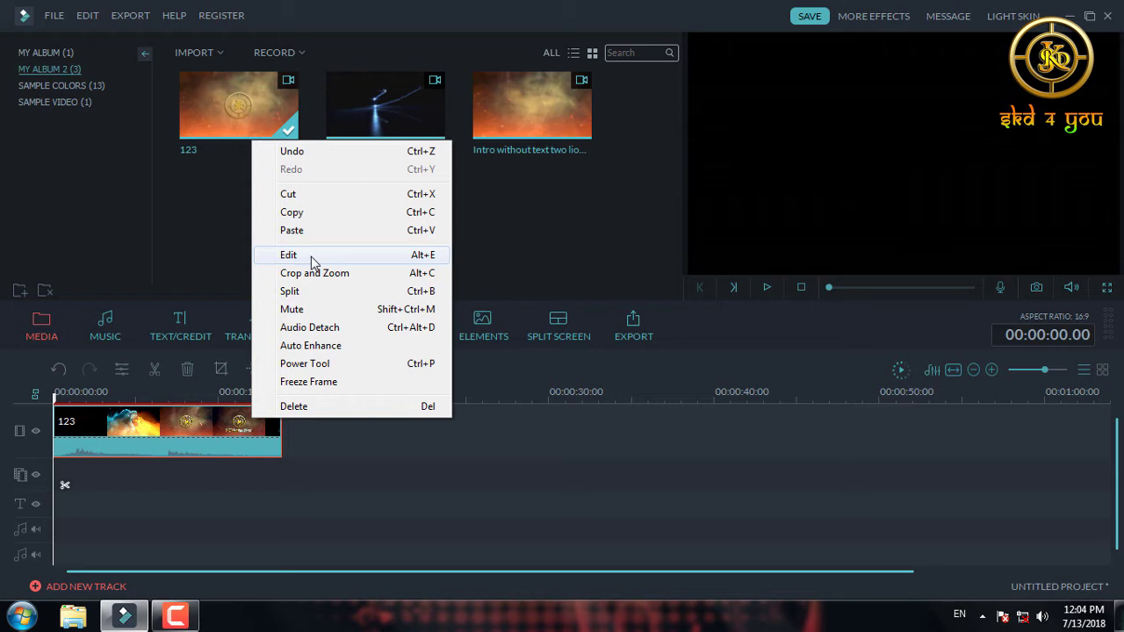
pyautogui.click(312, 256)
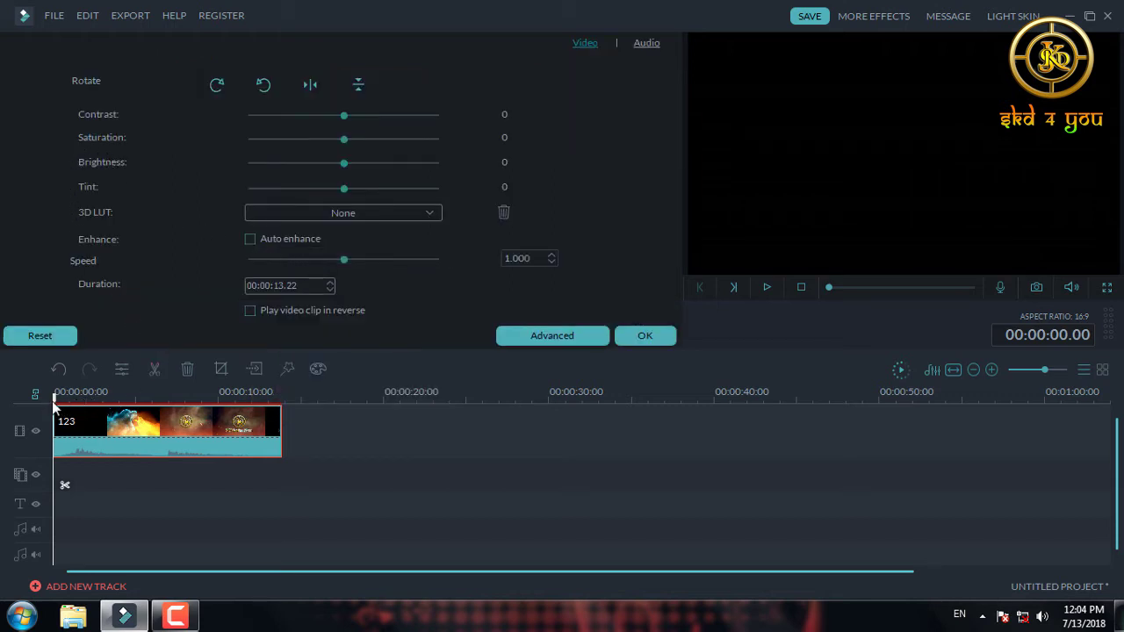
pyautogui.moveTo(58, 411); pyautogui.dragTo(131, 409)
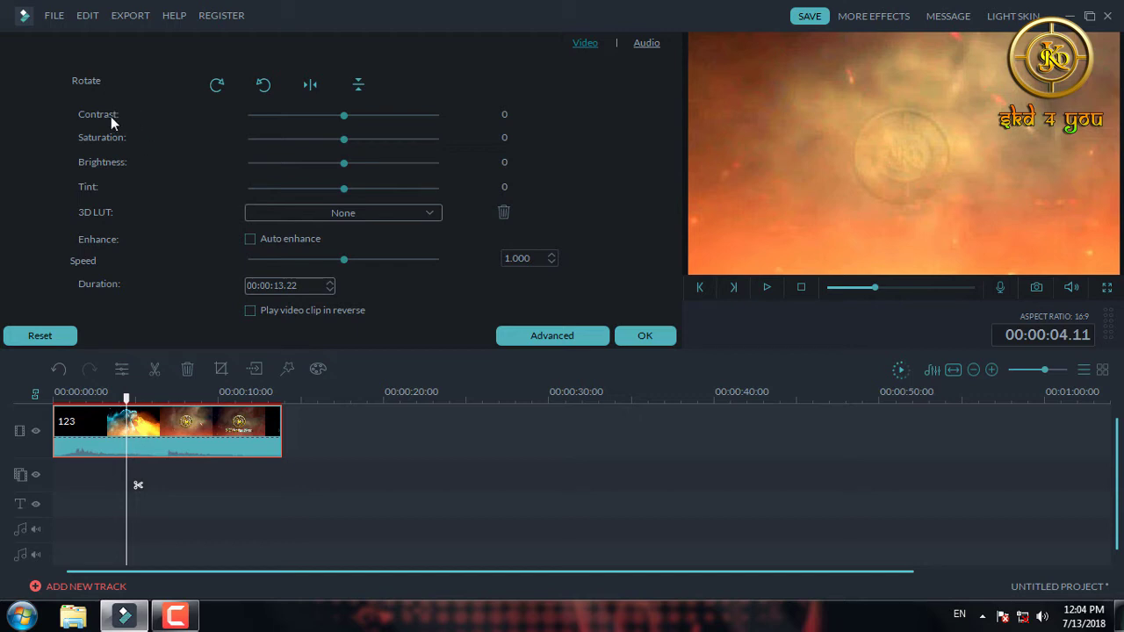
# Step: Try rotating the 123 clip clockwise and back counterclockwise, and flipping it vertically and back
pyautogui.click(217, 89)
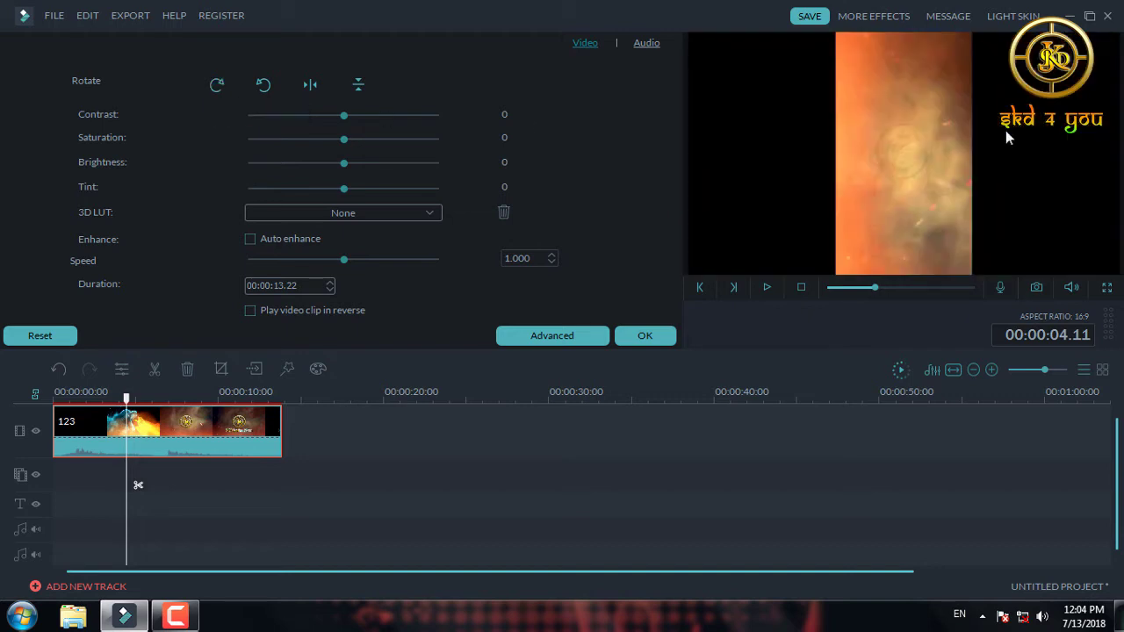
pyautogui.click(262, 85)
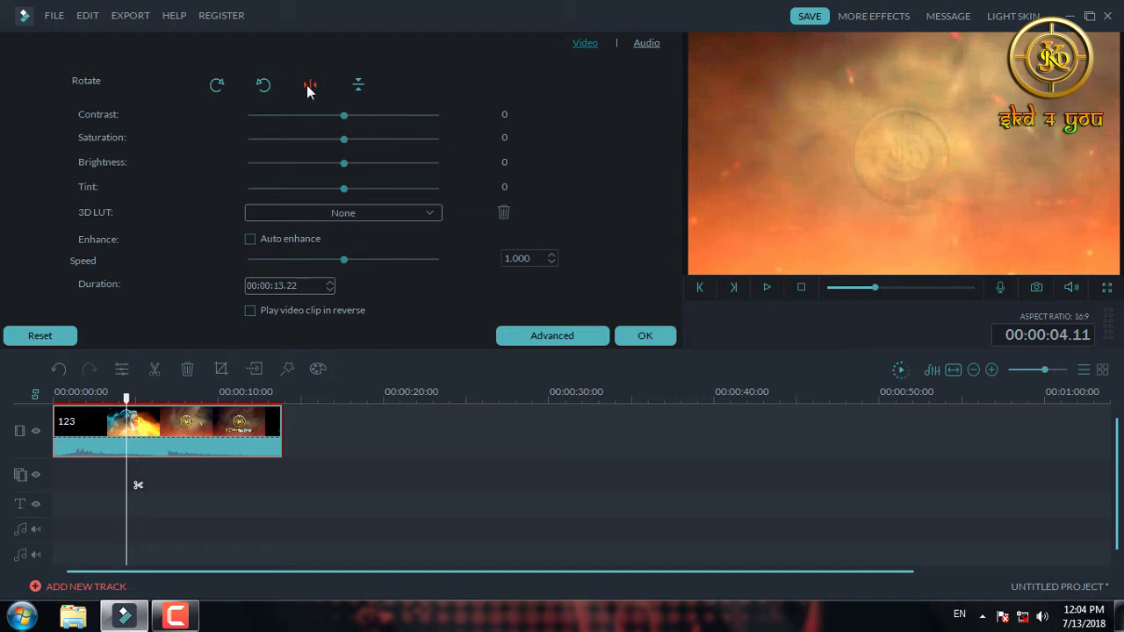
pyautogui.click(359, 87)
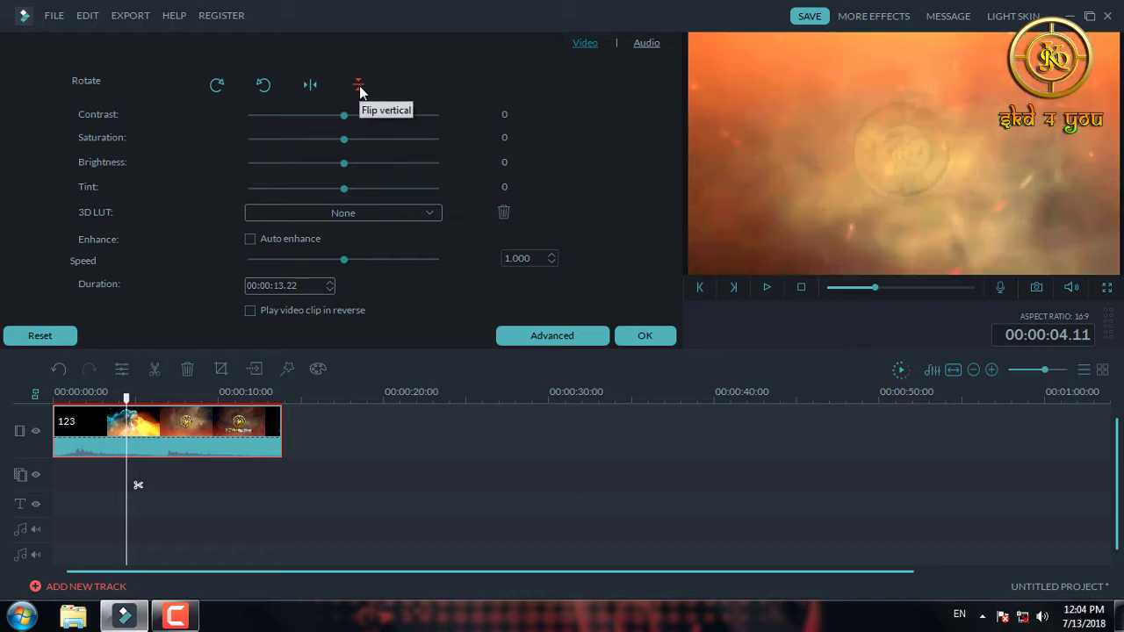
pyautogui.click(359, 87)
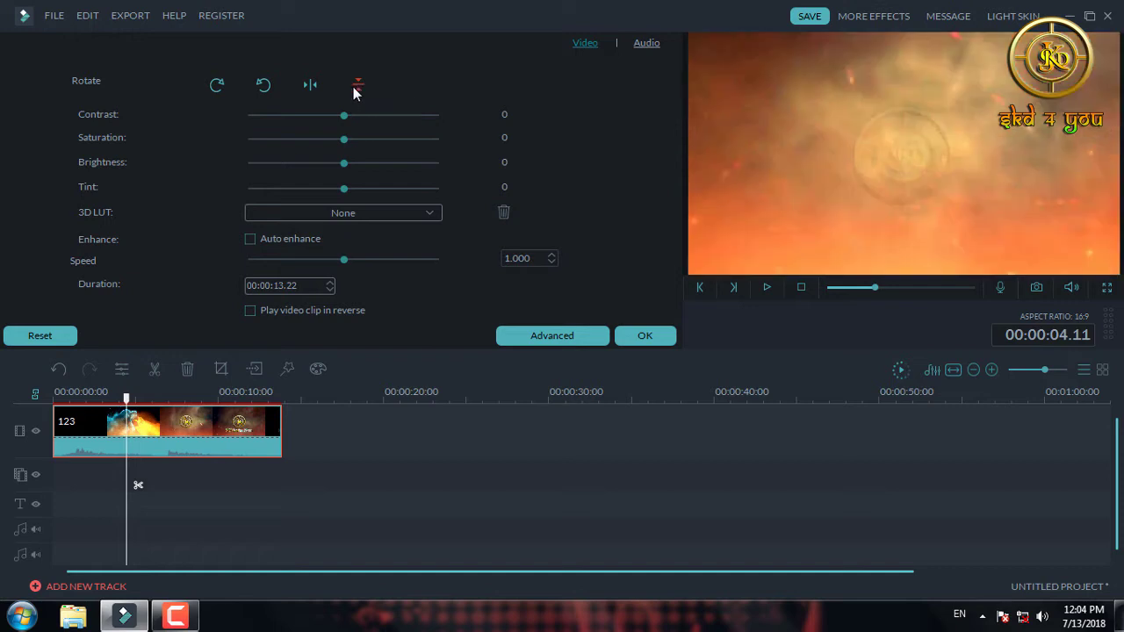
# Step: Flip the 123 clip horizontally, previewing the mirrored logo at 00:00:06.04
pyautogui.click(311, 90)
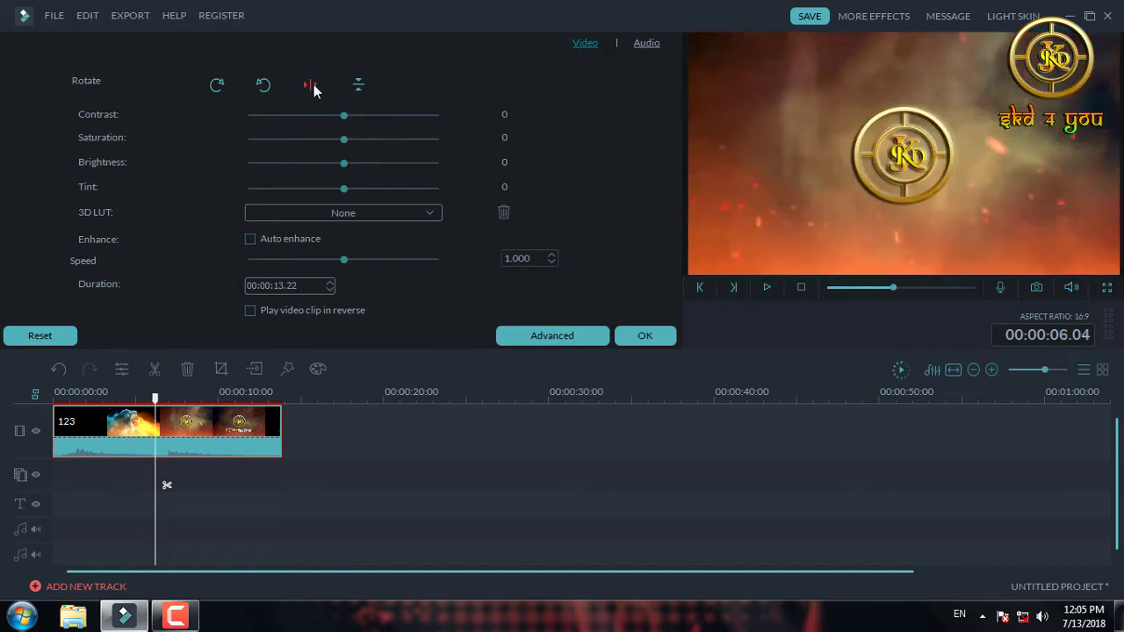
pyautogui.click(312, 87)
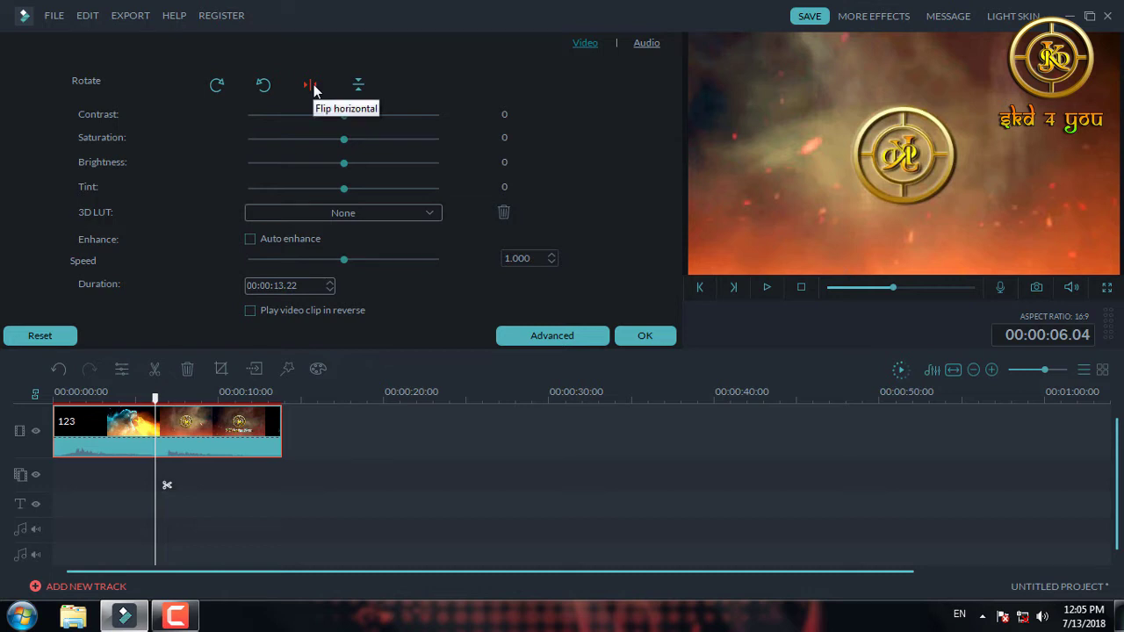
# Step: Flip the 123 clip horizontally back to its normal orientation, and try a vertical flip before reverting it
pyautogui.click(313, 88)
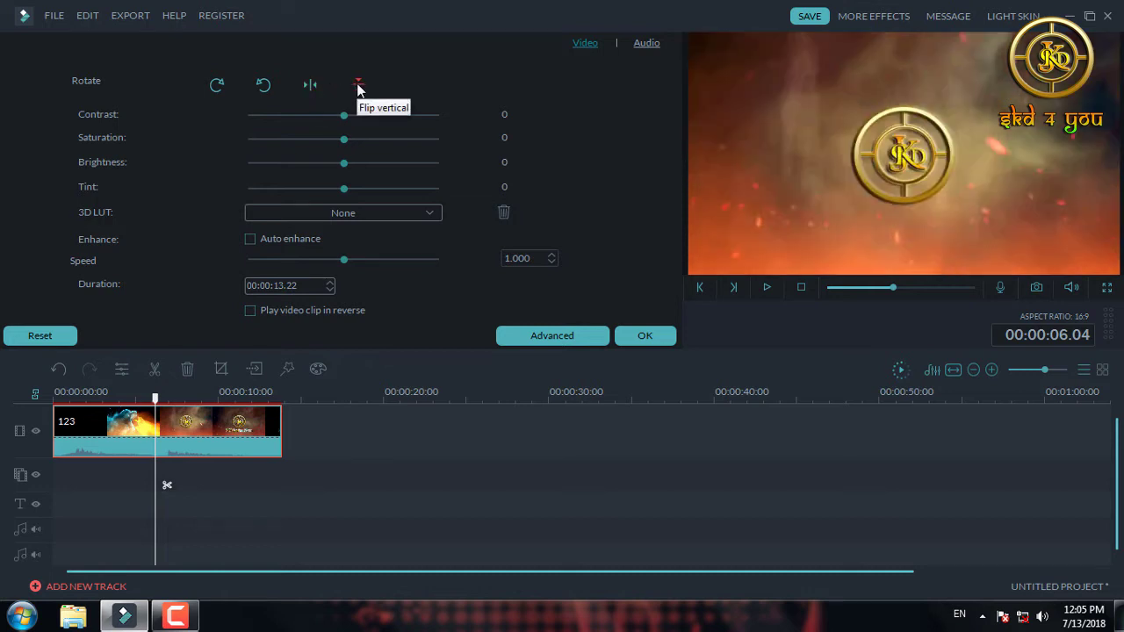
pyautogui.click(357, 87)
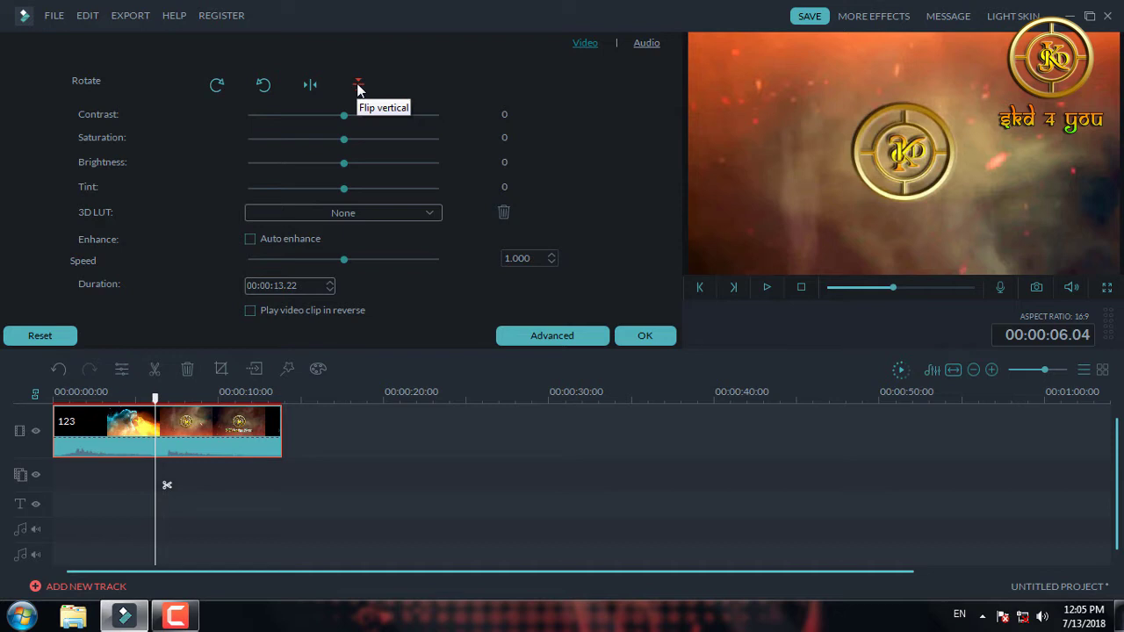
pyautogui.click(357, 87)
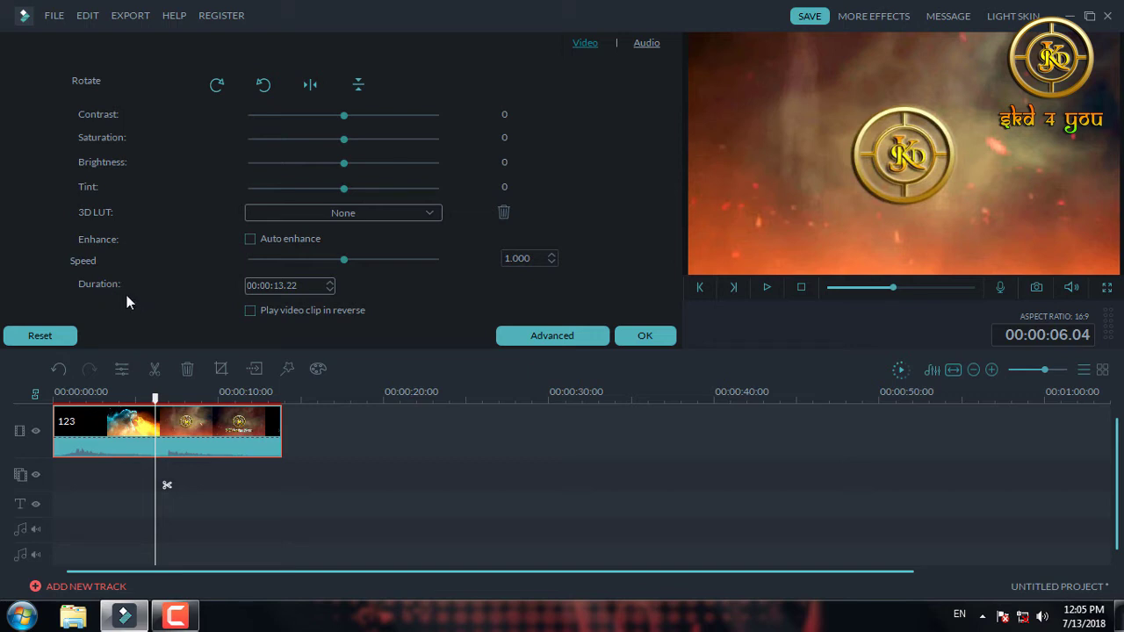
# Step: Set the 123 clip's contrast to 7, saturation to 4, brightness to -9 and tint to 2, and look through the 3D LUT choices
pyautogui.moveTo(348, 115); pyautogui.dragTo(345, 189)
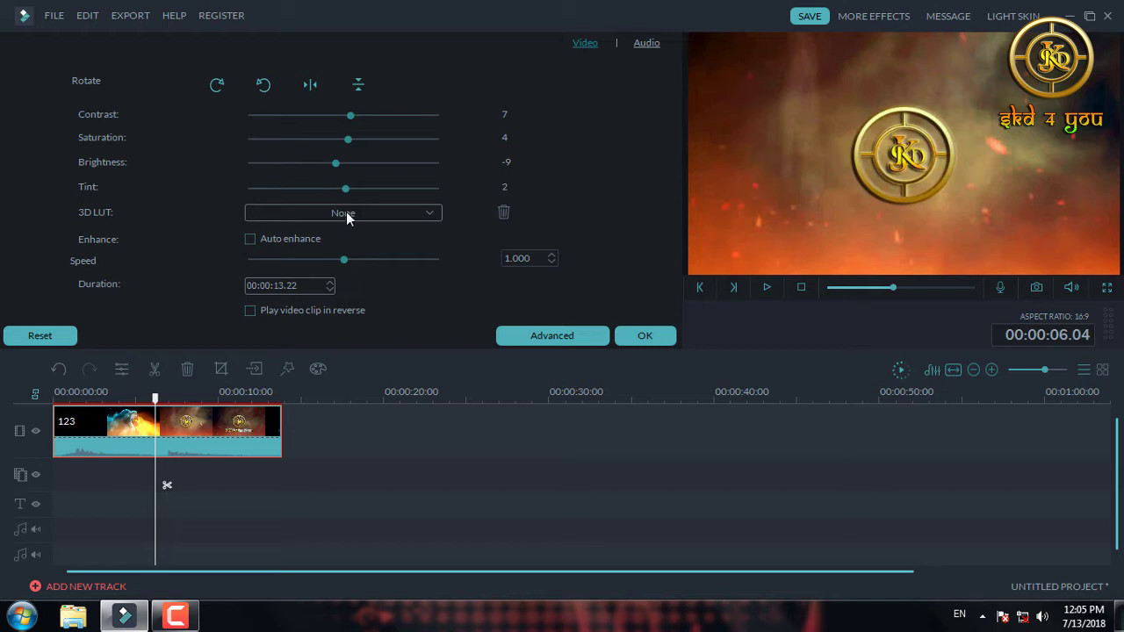
pyautogui.click(346, 216)
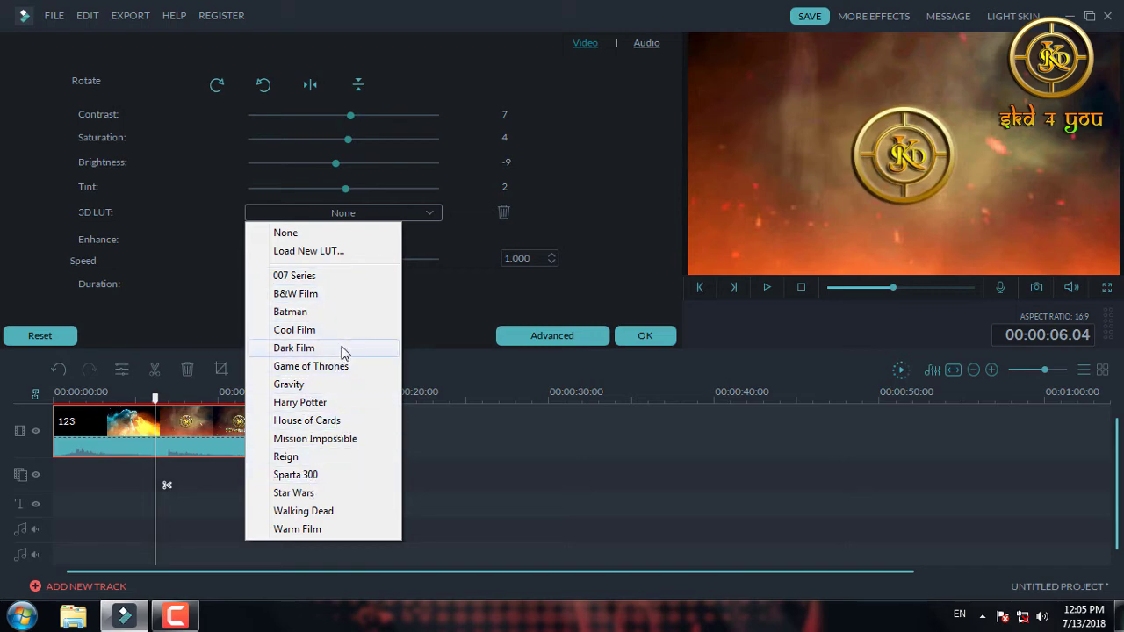
pyautogui.click(429, 316)
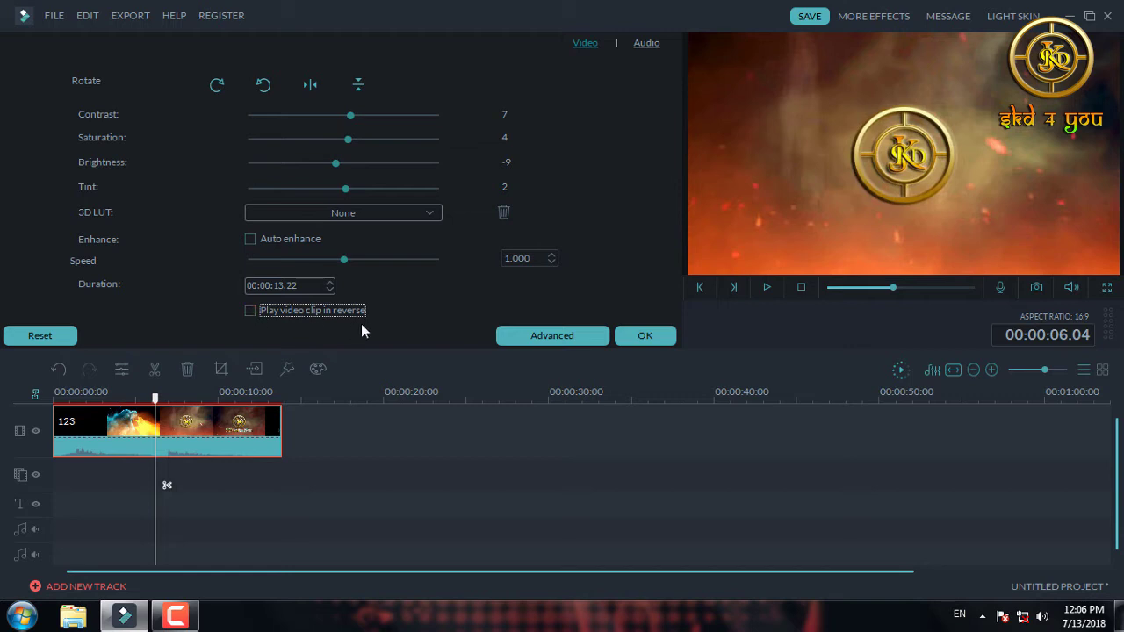
# Step: Try reversing the 123 clip's playback and preview it
pyautogui.click(250, 312)
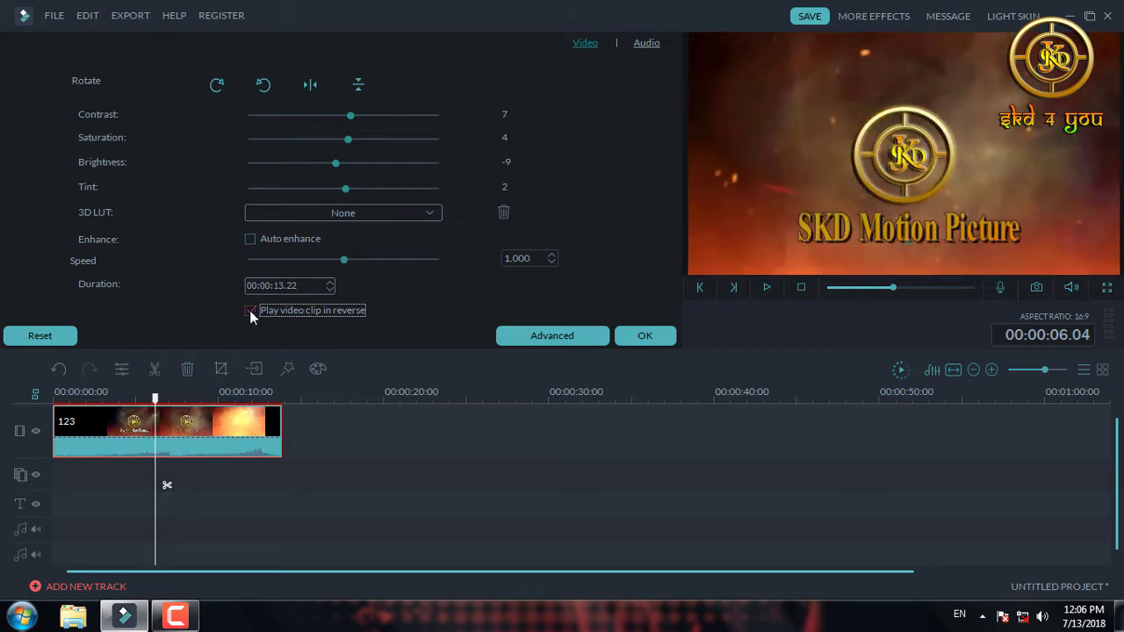
pyautogui.click(767, 288)
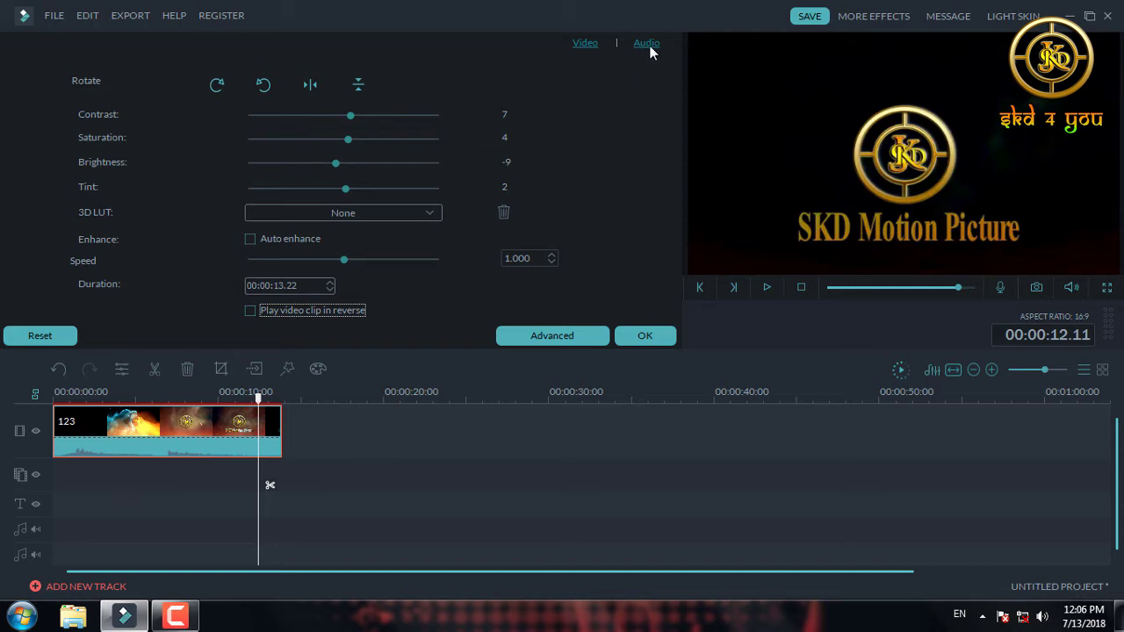
# Step: Examine the clip's audio settings and equalizer presets, and leave them without changing the equalizer
pyautogui.click(646, 44)
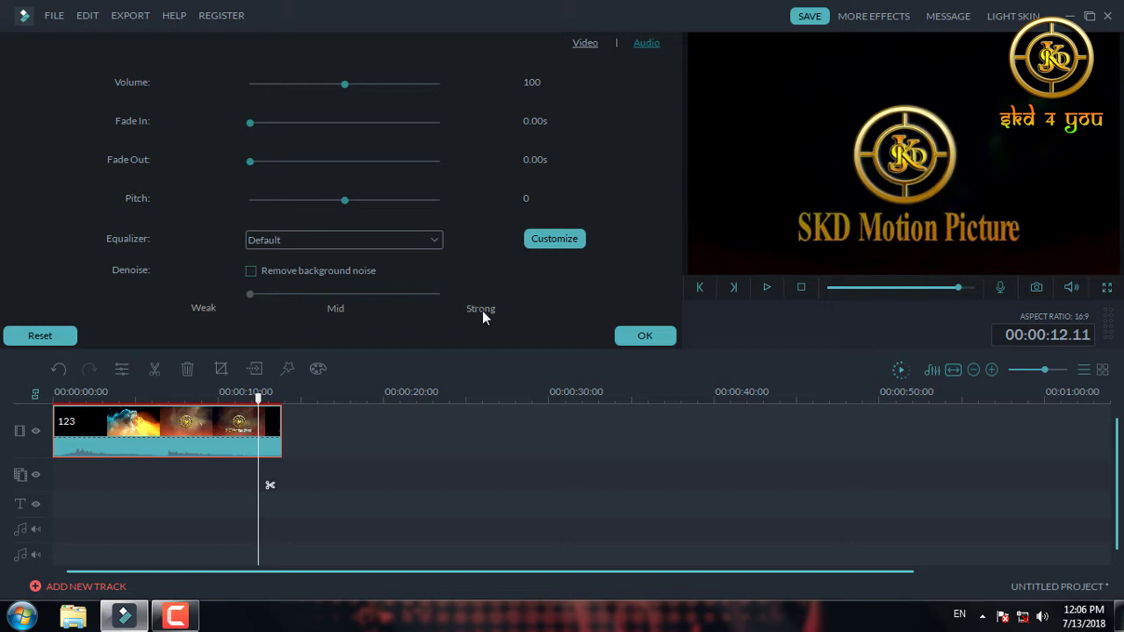
pyautogui.click(541, 239)
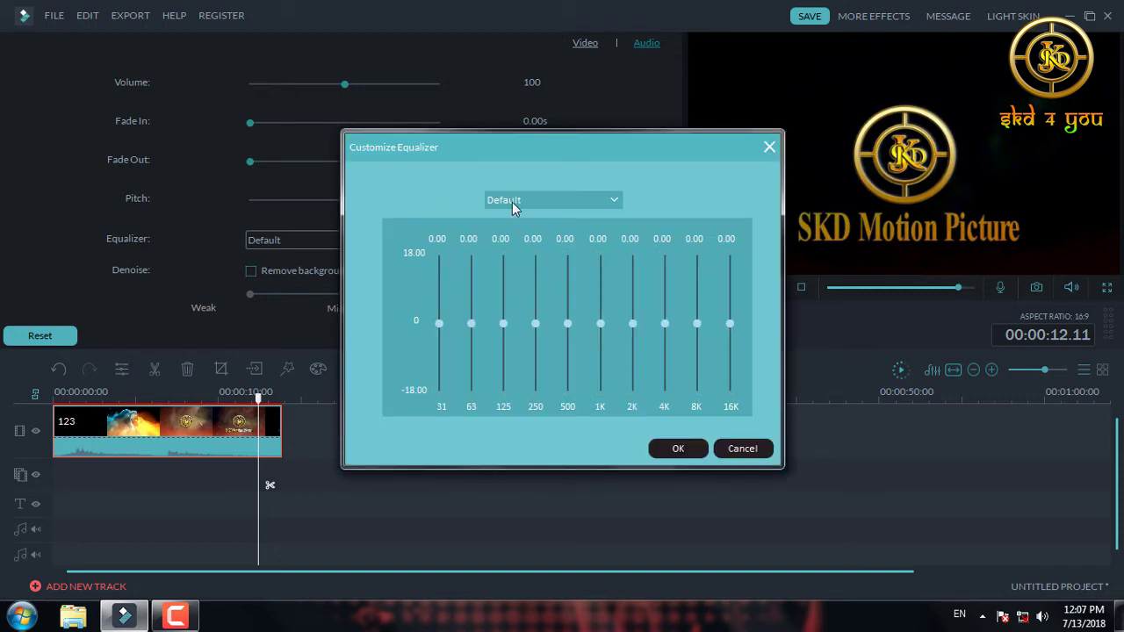
pyautogui.click(527, 199)
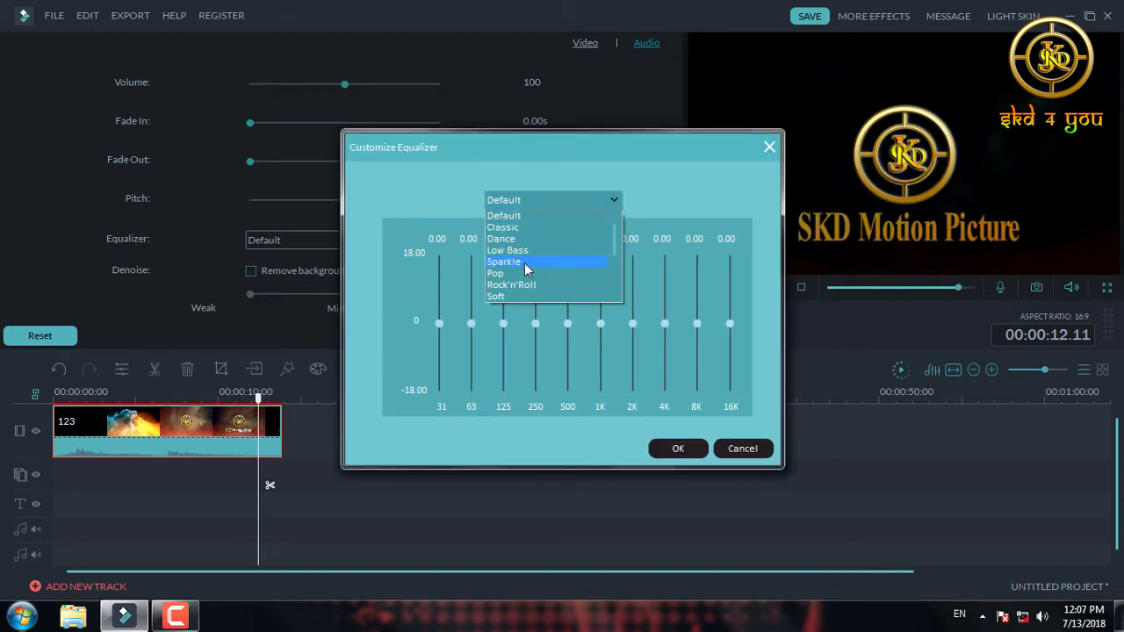
pyautogui.click(615, 202)
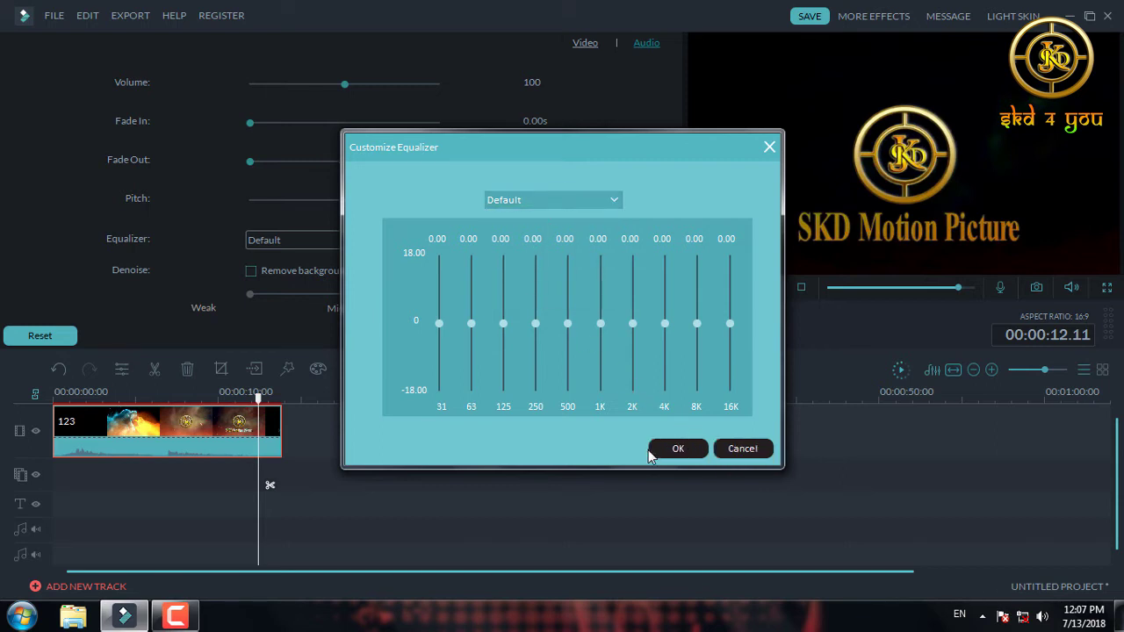
pyautogui.click(735, 450)
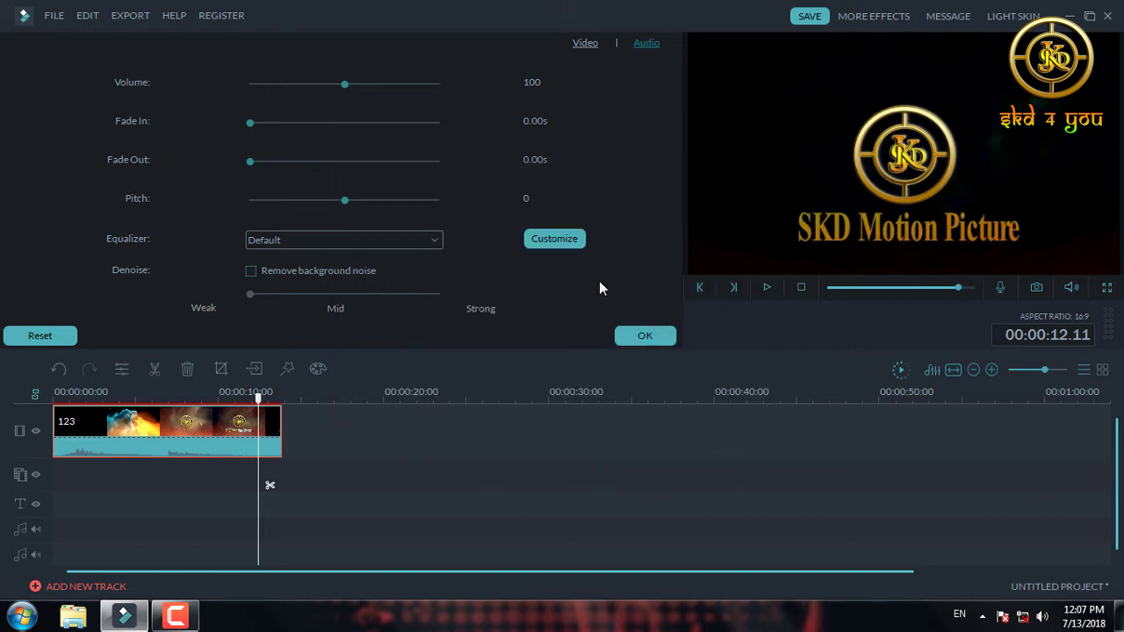
pyautogui.click(641, 336)
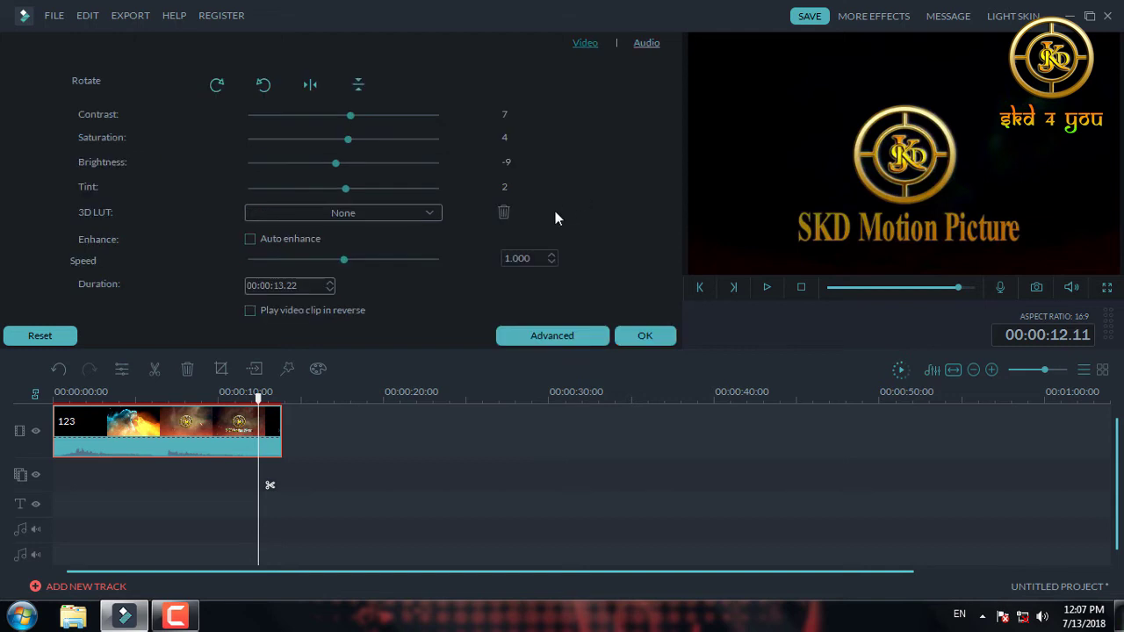
# Step: Open Advanced Color Tuning for the 123 clip and browse all its presets
pyautogui.click(559, 341)
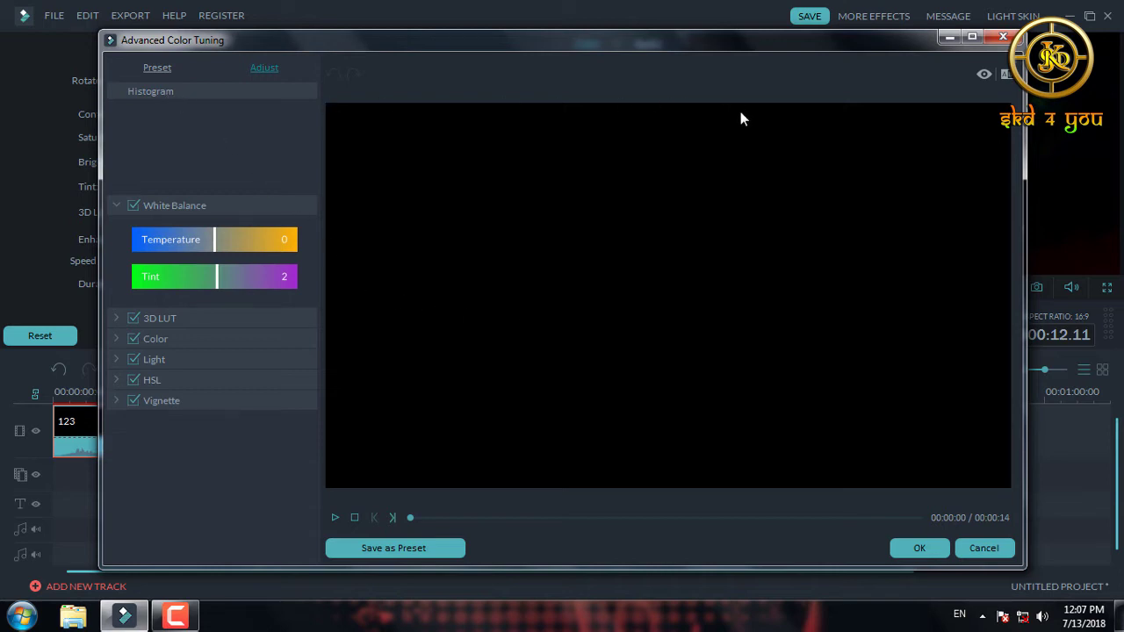
pyautogui.click(154, 70)
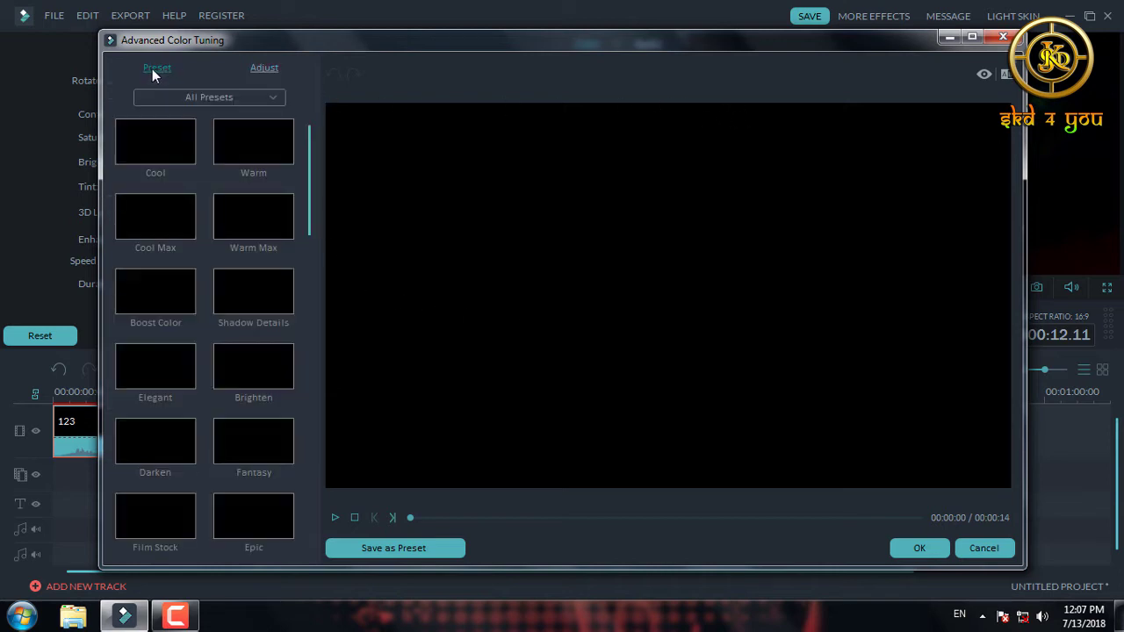
pyautogui.click(265, 99)
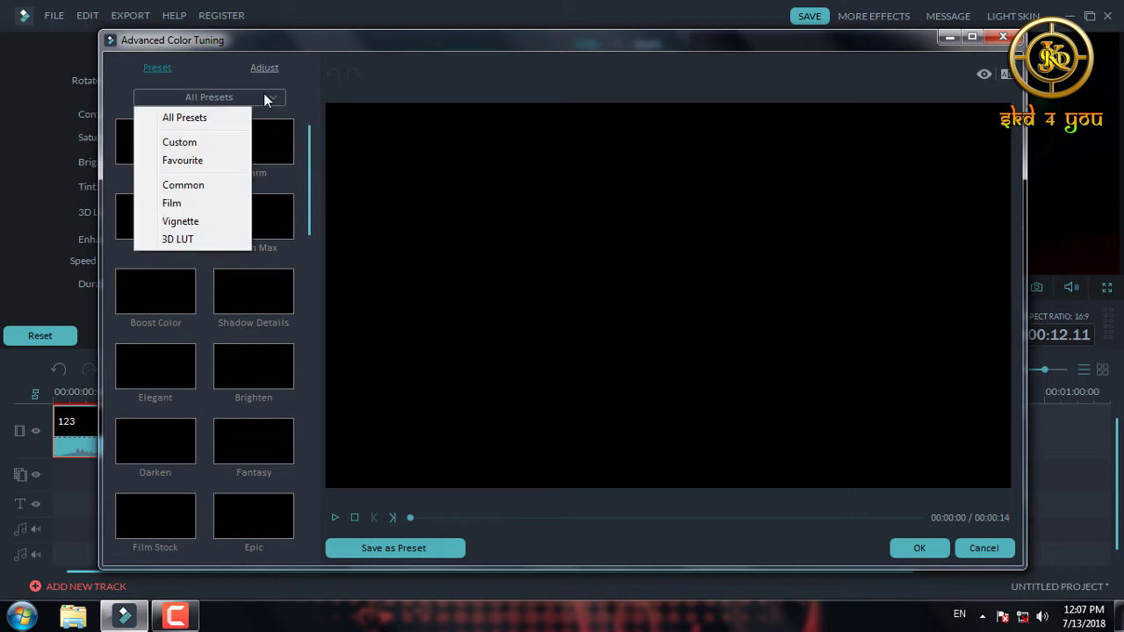
pyautogui.click(207, 119)
pyautogui.moveTo(308, 182); pyautogui.dragTo(315, 125)
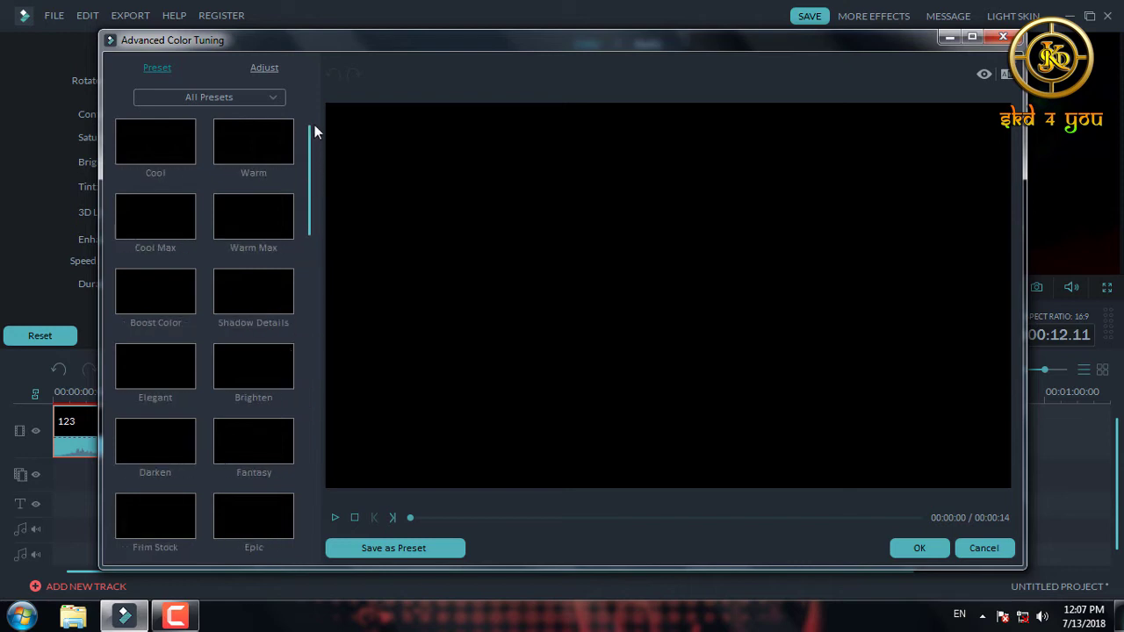
# Step: Play the clip to 00:00:04 in Advanced Color Tuning, and look over the preset thumbnails and categories on that frame
pyautogui.click(337, 517)
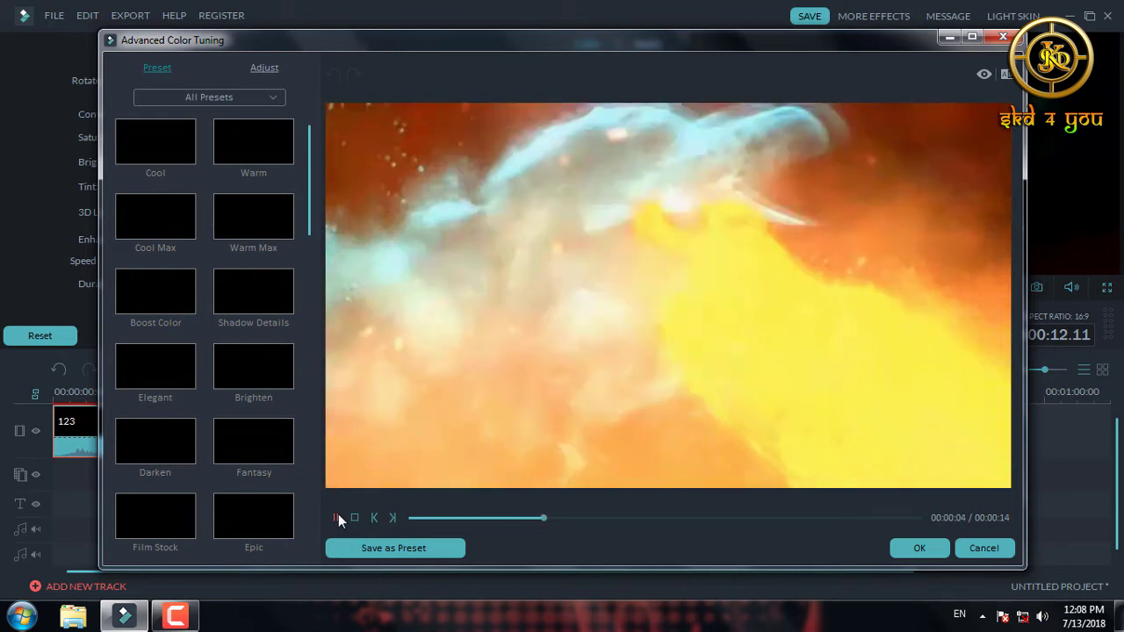
pyautogui.click(338, 517)
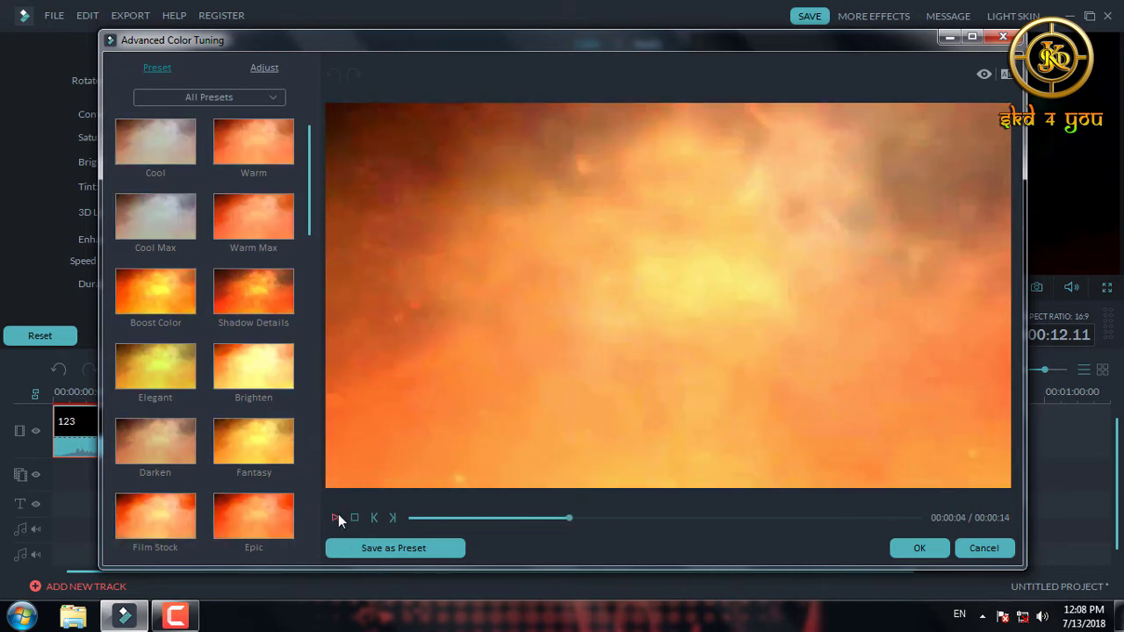
pyautogui.moveTo(309, 166)
pyautogui.mouseDown()
pyautogui.moveTo(287, 371)
pyautogui.moveTo(290, 464)
pyautogui.moveTo(330, 168)
pyautogui.mouseUp()
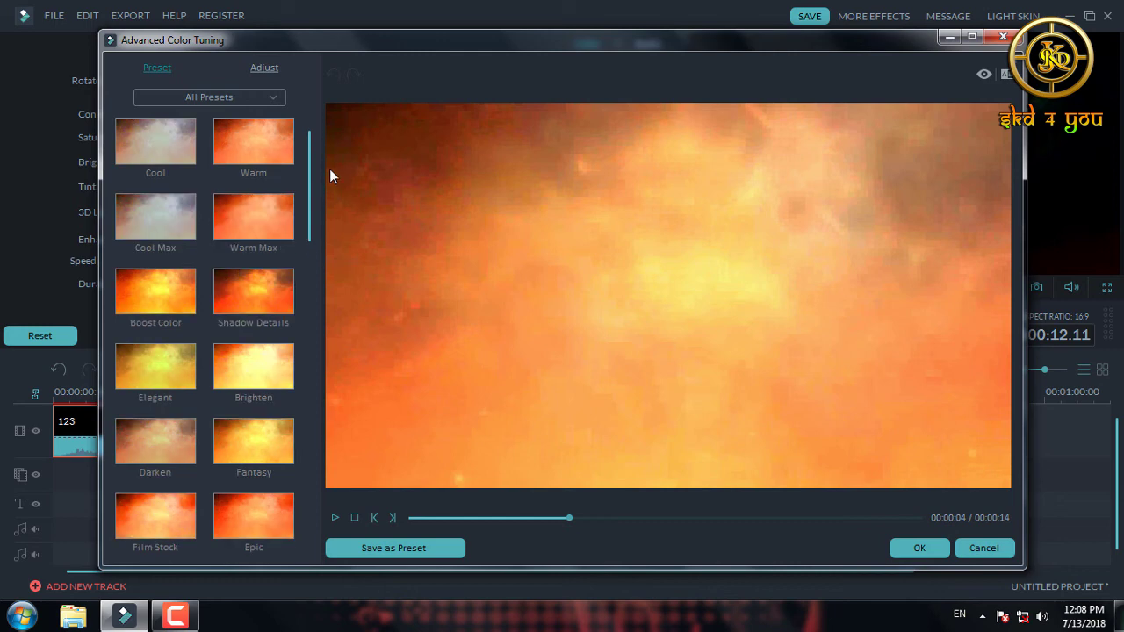
pyautogui.click(264, 95)
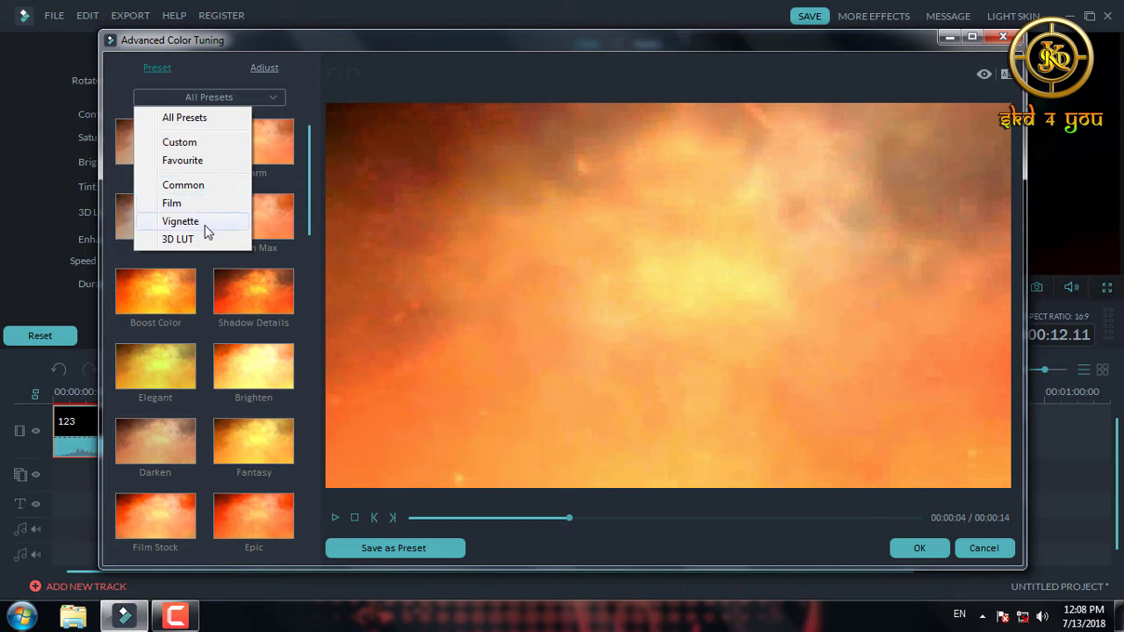
# Step: Review the manual Color adjustments, cancel Advanced Color Tuning and accept the clip's basic editing settings
pyautogui.click(272, 70)
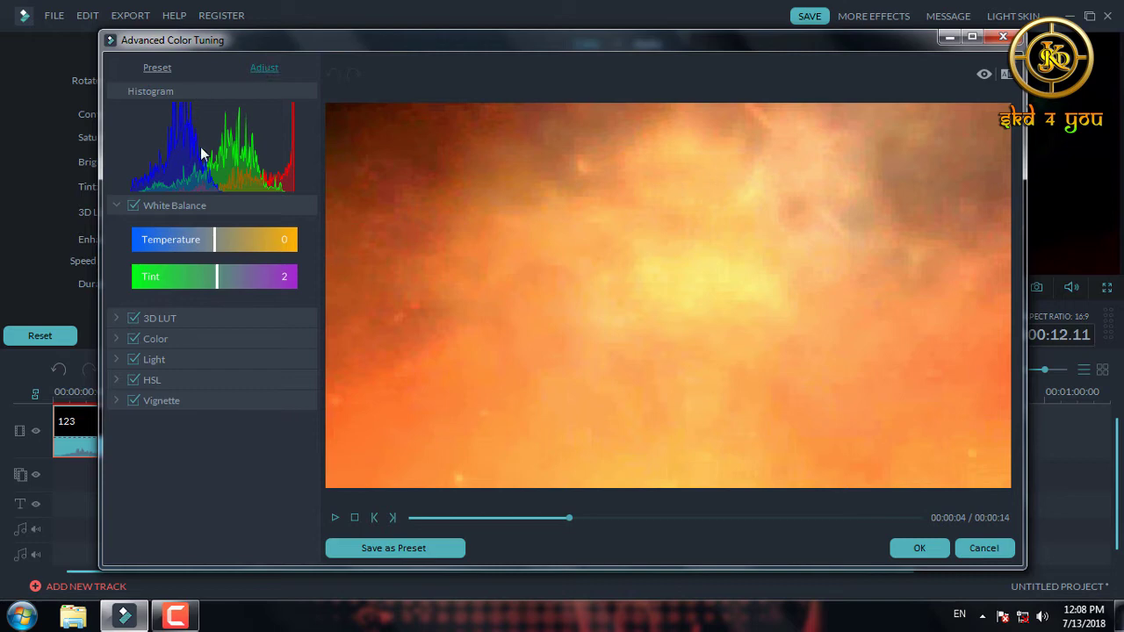
pyautogui.click(175, 339)
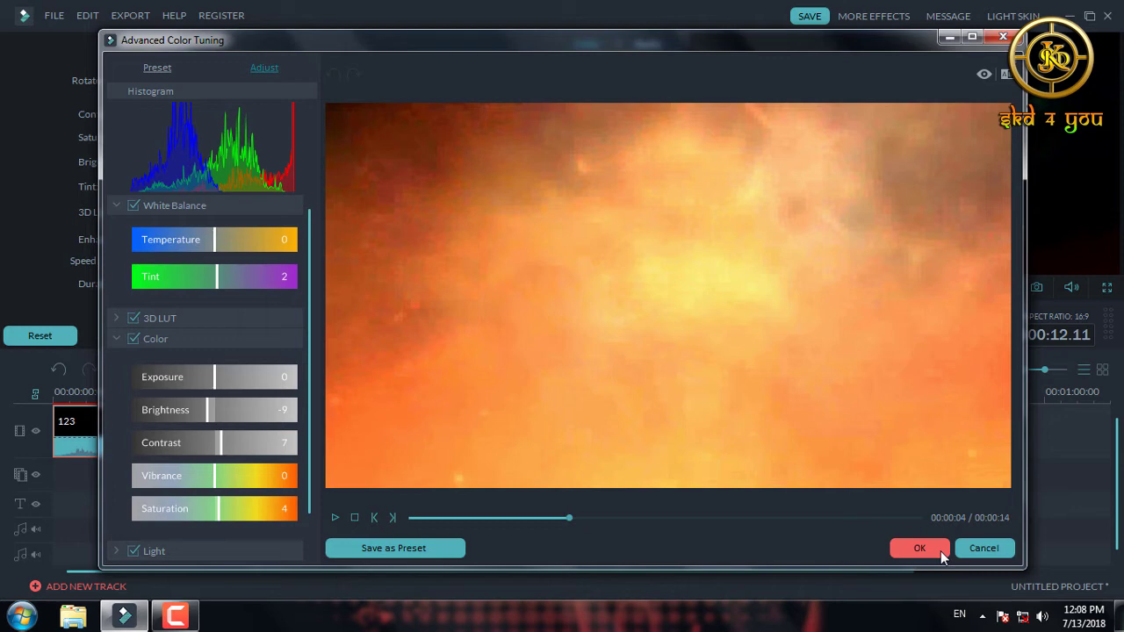
pyautogui.click(977, 552)
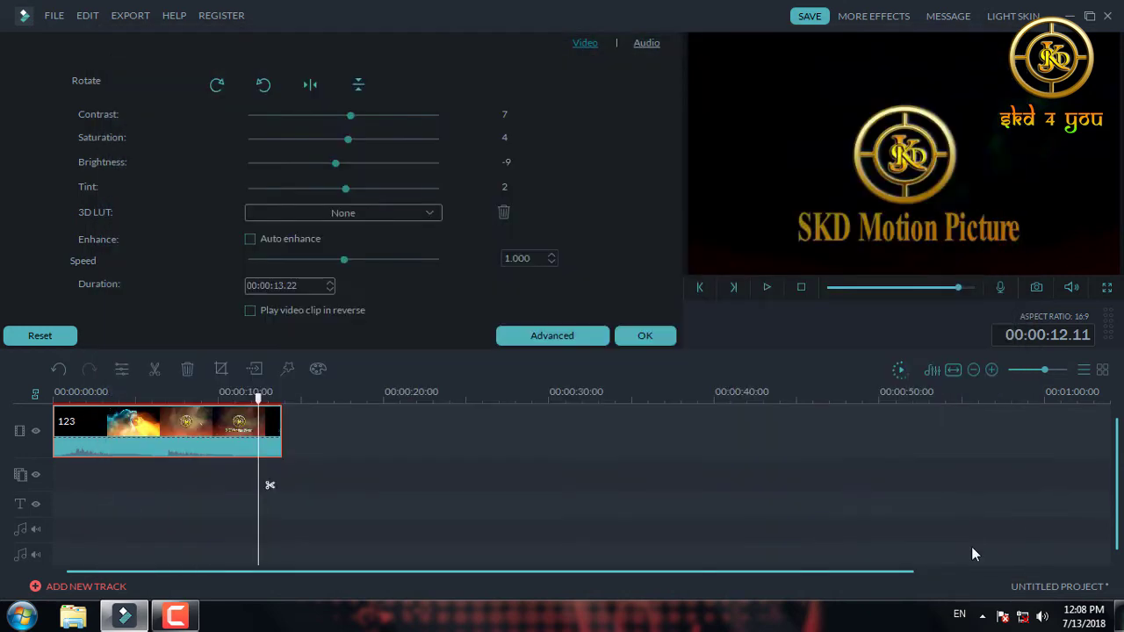
pyautogui.click(648, 340)
# Step: Crop the 123 clip around the gold logo to 738 × 415 with the 16:9 constraint, using the frame at 00:00:07 as reference
pyautogui.rightClick(176, 441)
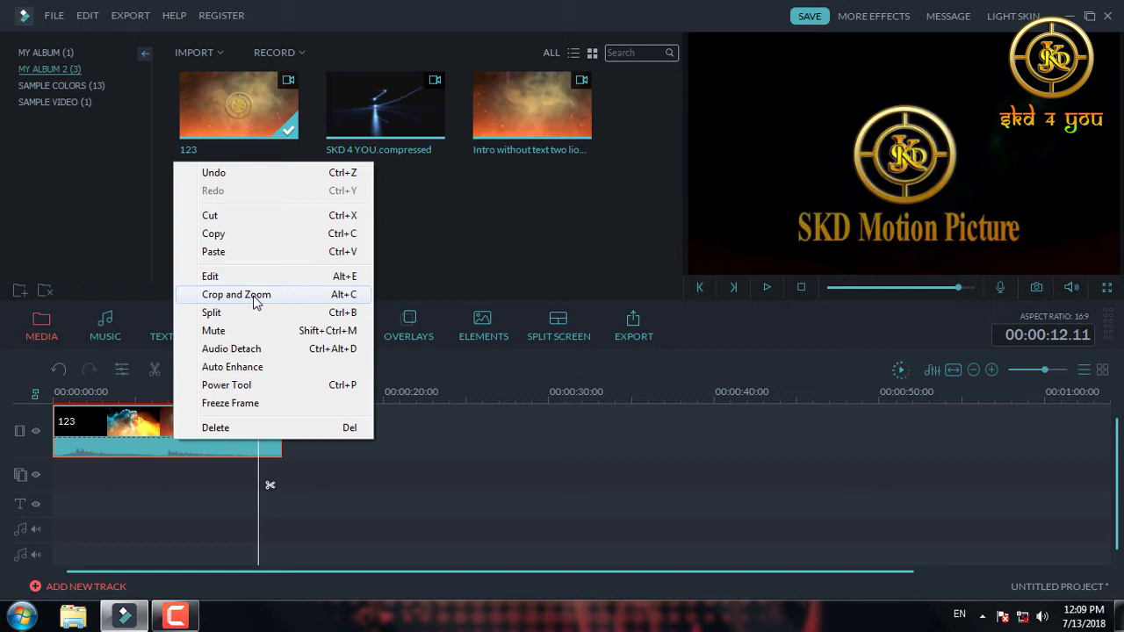
pyautogui.click(255, 297)
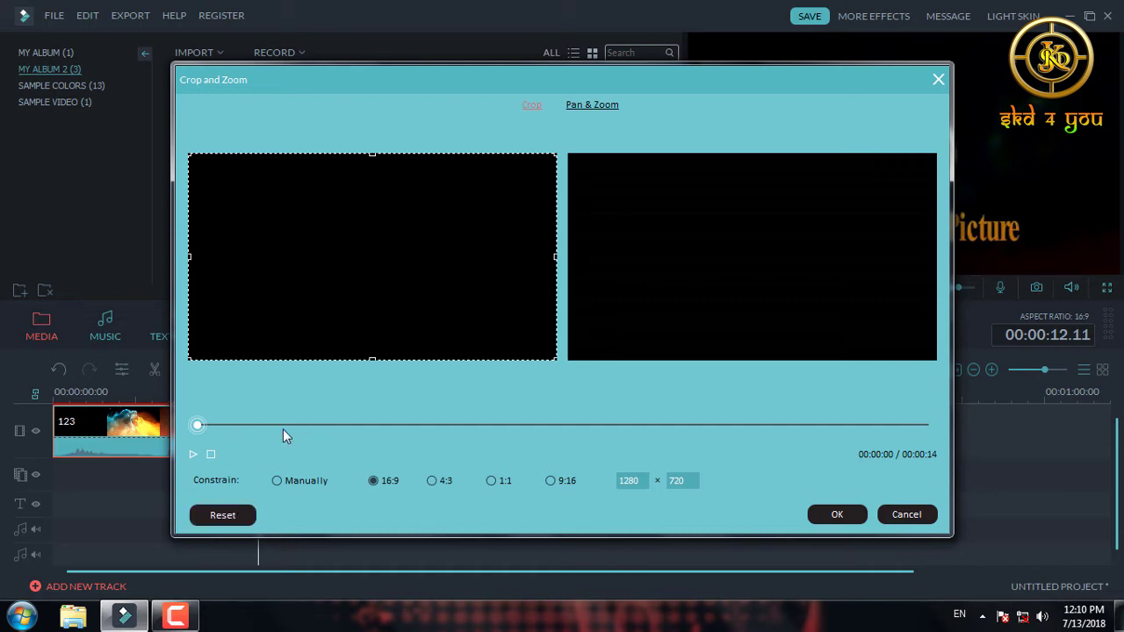
pyautogui.moveTo(206, 427); pyautogui.dragTo(553, 429)
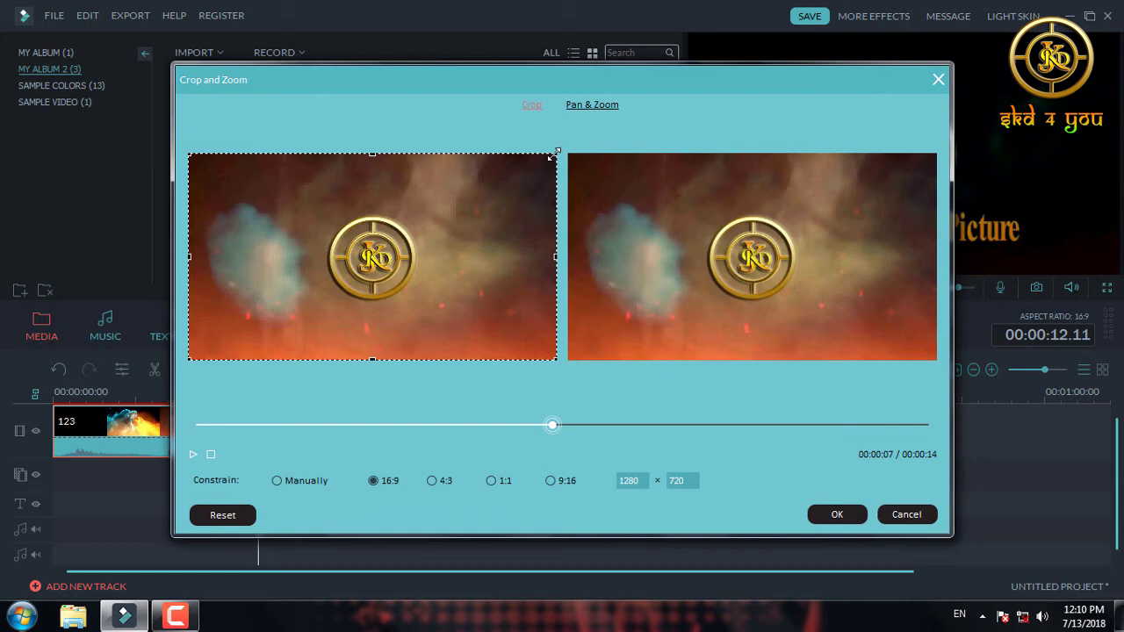
pyautogui.moveTo(554, 154); pyautogui.dragTo(470, 194)
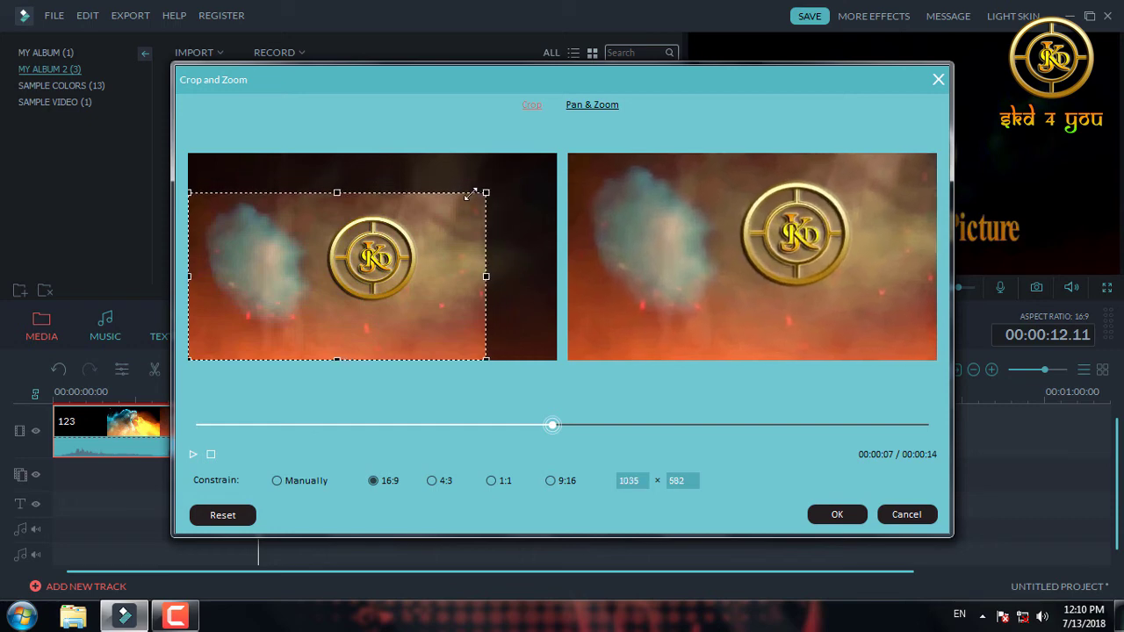
pyautogui.moveTo(189, 359); pyautogui.dragTo(274, 334)
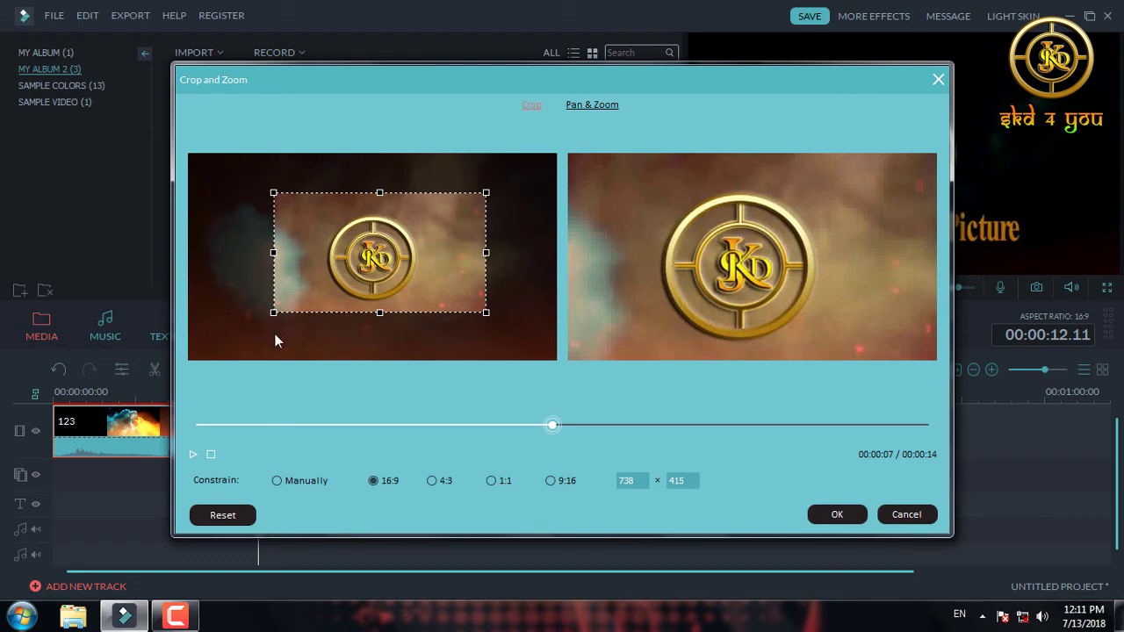
pyautogui.click(829, 518)
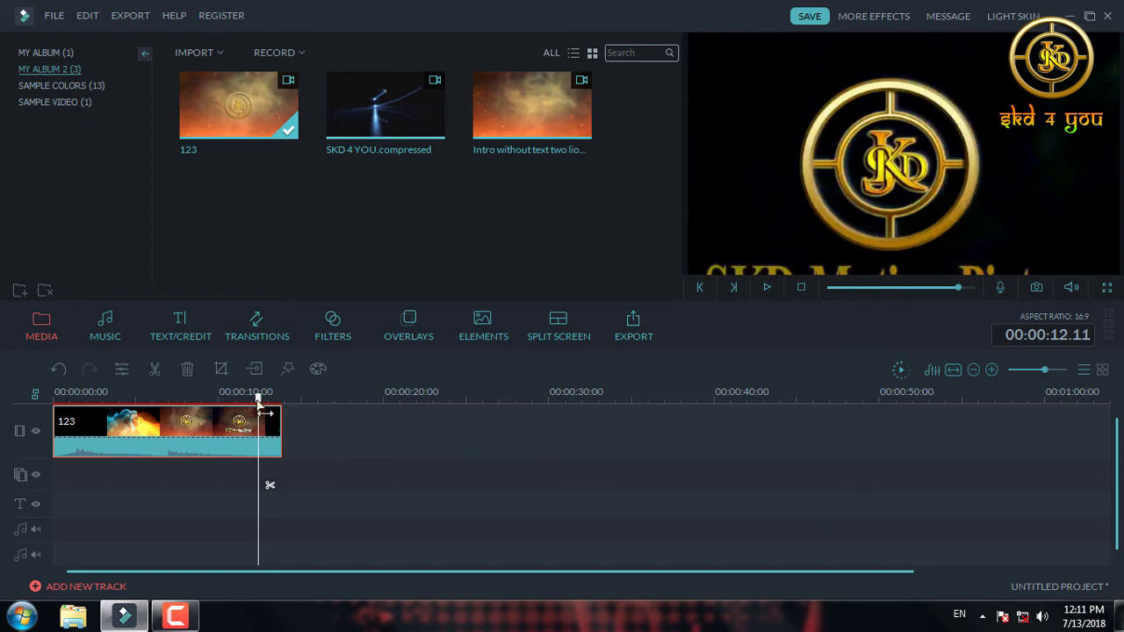
# Step: Move the playhead to 00:00:08.02 and open the Pan & Zoom settings for the 123 clip
pyautogui.moveTo(258, 399); pyautogui.dragTo(186, 402)
pyautogui.rightClick(195, 418)
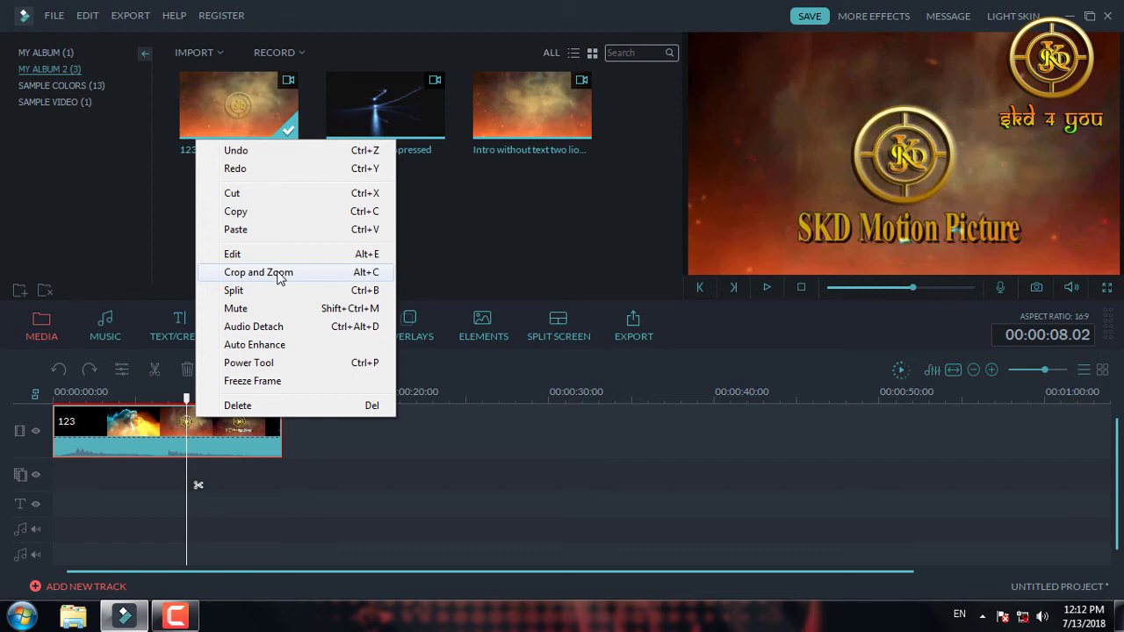
pyautogui.click(278, 273)
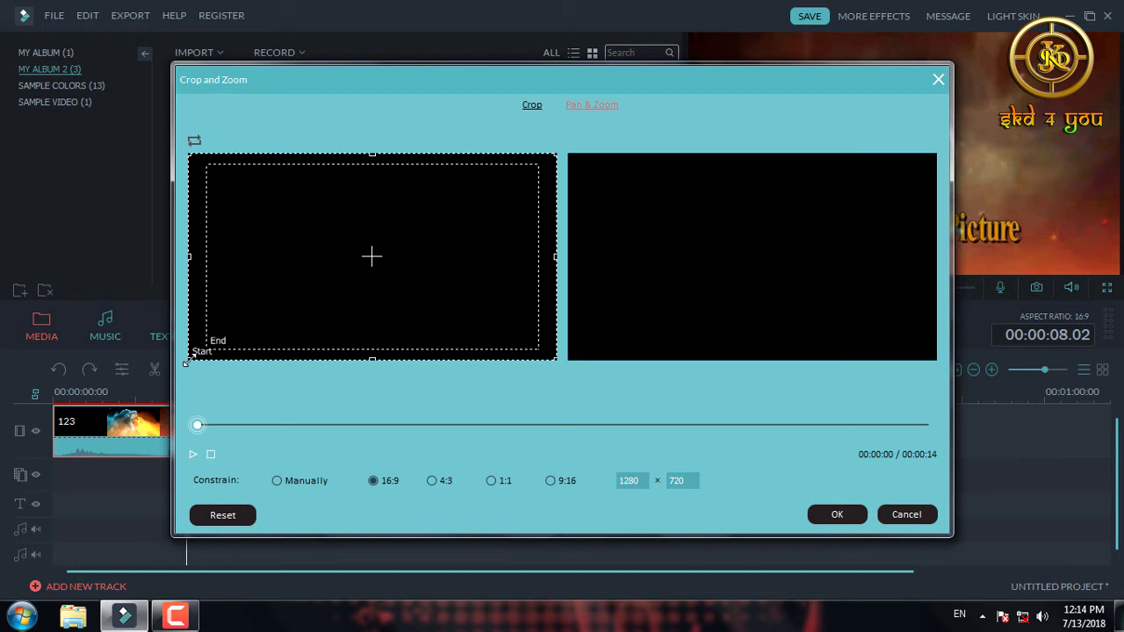
# Step: Shrink the Pan & Zoom start frame to 386 × 217 in the picture's lower-left corner, and preview the movement to the end frame
pyautogui.moveTo(187, 361); pyautogui.dragTo(180, 320)
pyautogui.moveTo(557, 161); pyautogui.dragTo(230, 300)
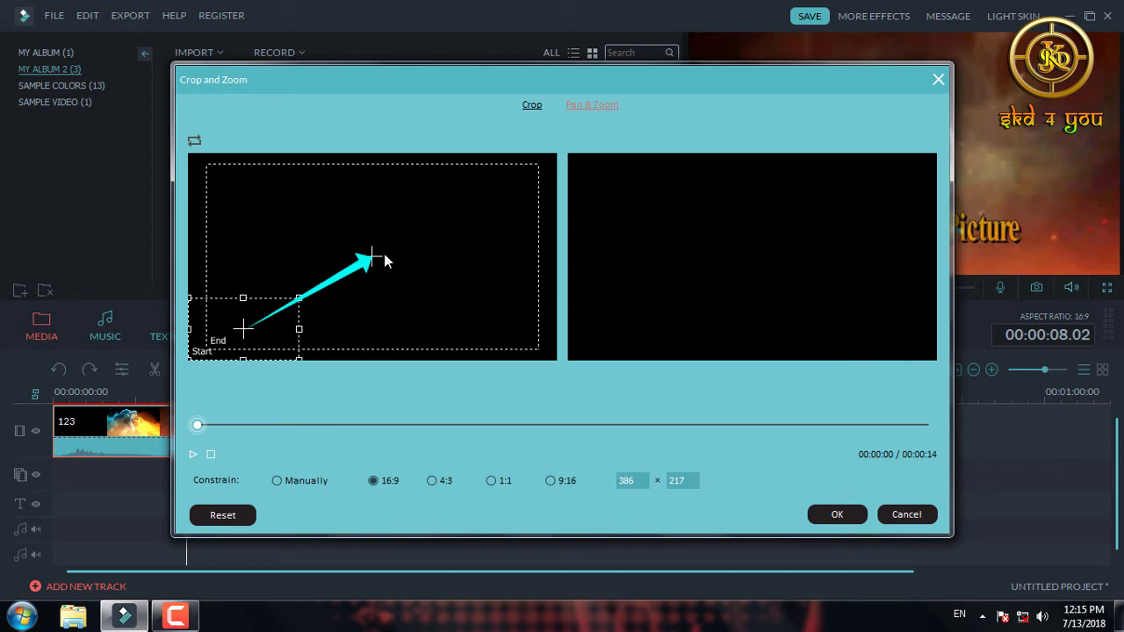
pyautogui.click(192, 455)
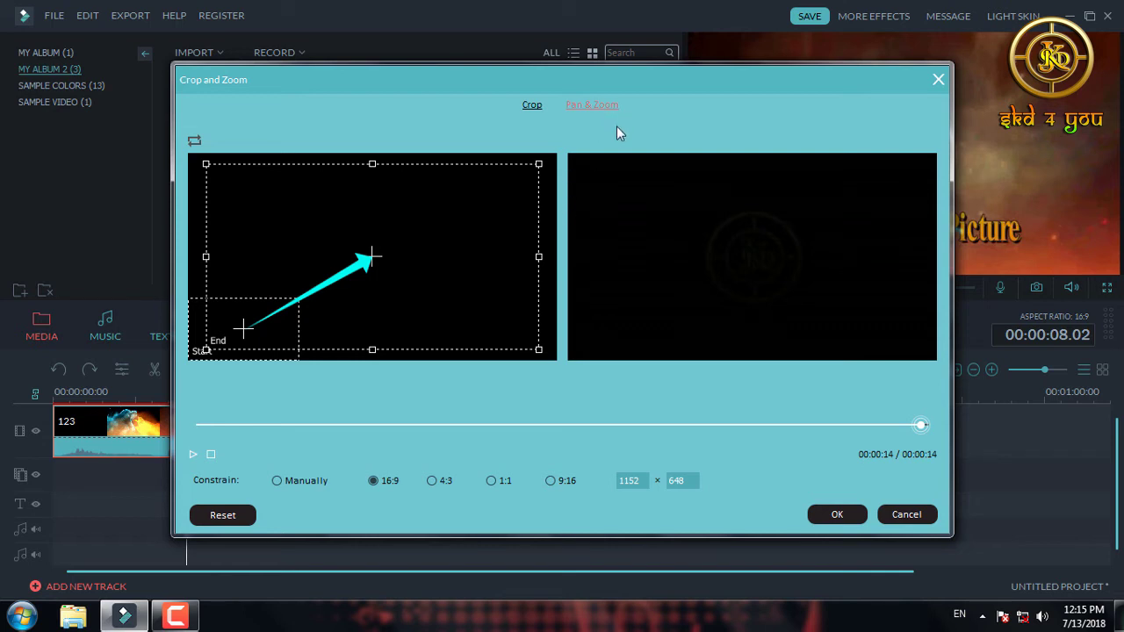
# Step: Accept the Pan & Zoom settings and play the 123 clip from the start of the timeline
pyautogui.click(837, 515)
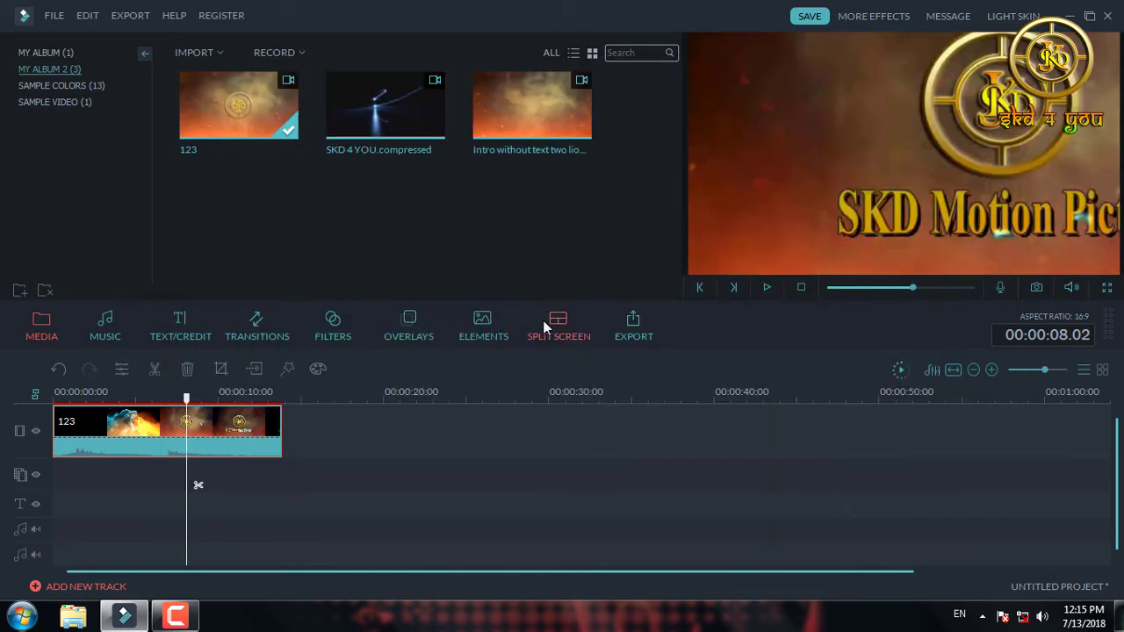
pyautogui.moveTo(187, 396); pyautogui.dragTo(9, 401)
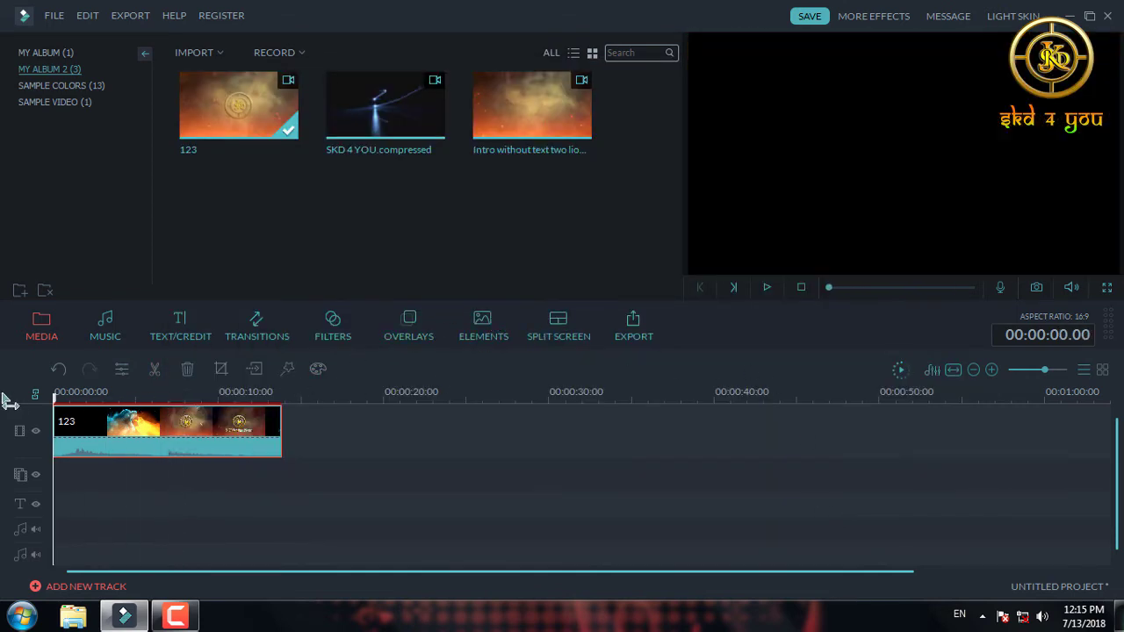
pyautogui.click(770, 290)
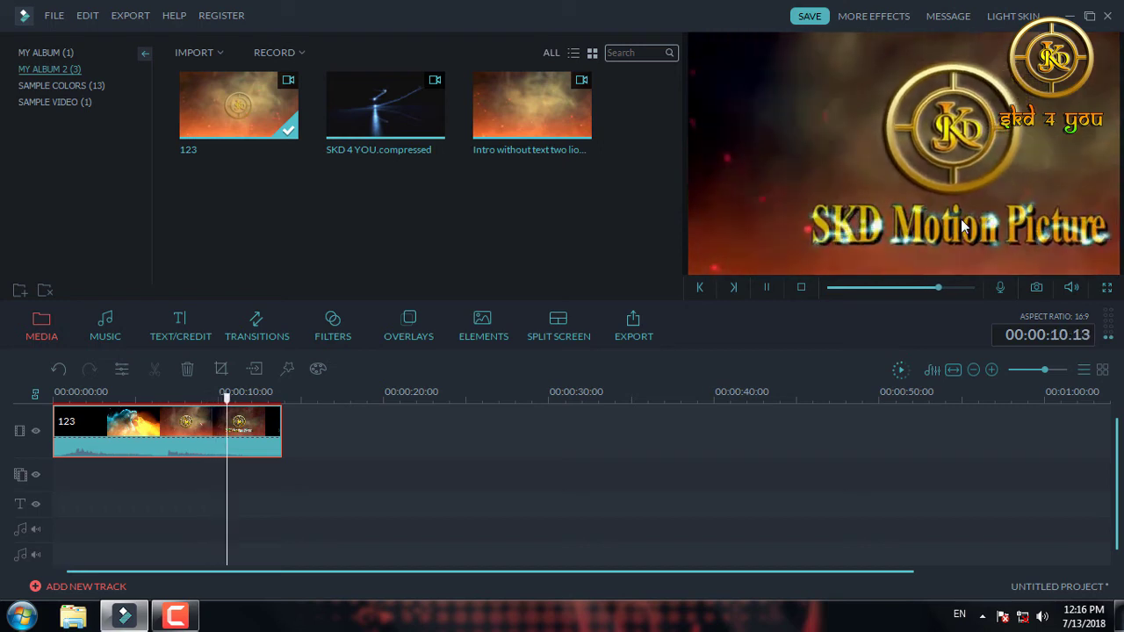
# Step: Split the 123 clip at 00:00:06.04, check the two parts separately, and undo the split
pyautogui.click(155, 431)
pyautogui.rightClick(146, 442)
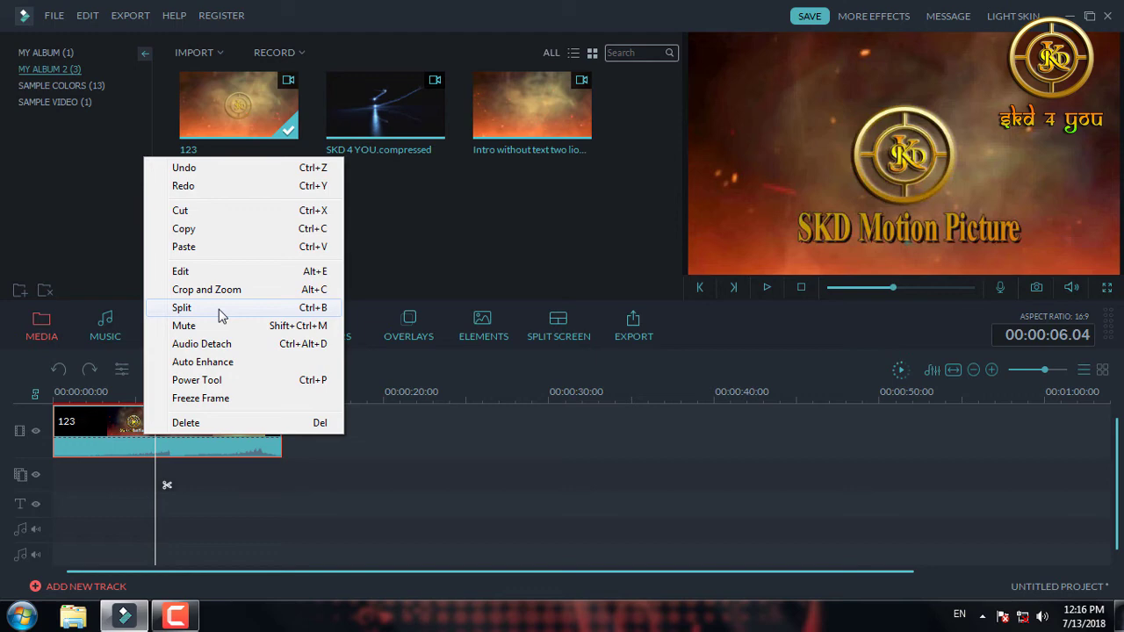
pyautogui.click(181, 308)
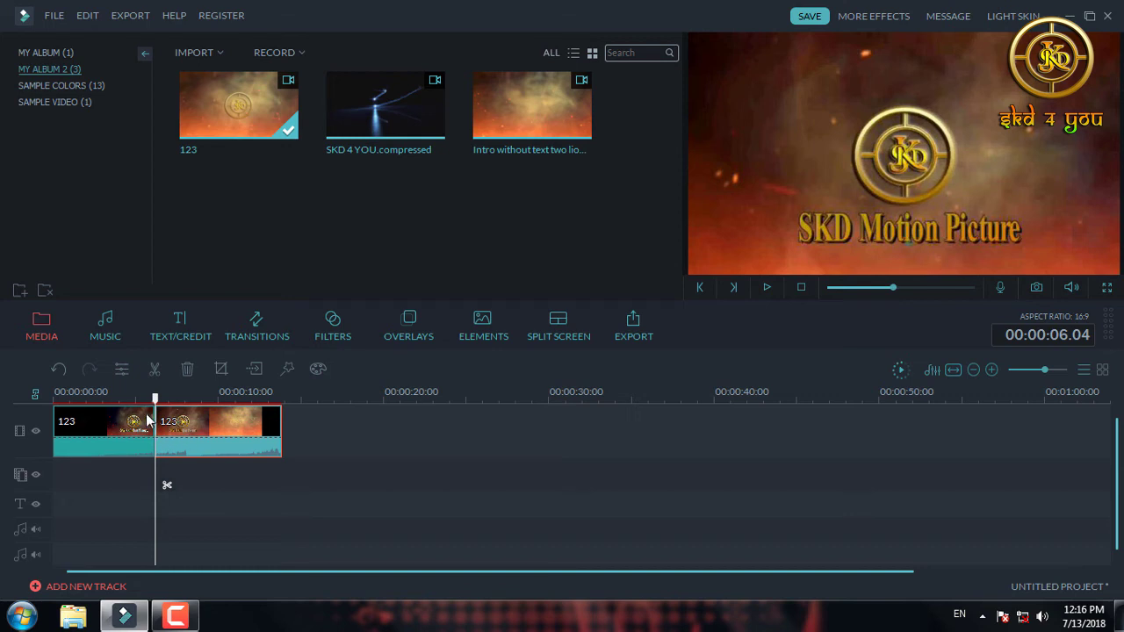
pyautogui.moveTo(155, 399)
pyautogui.mouseDown()
pyautogui.moveTo(116, 401)
pyautogui.moveTo(150, 398)
pyautogui.mouseUp()
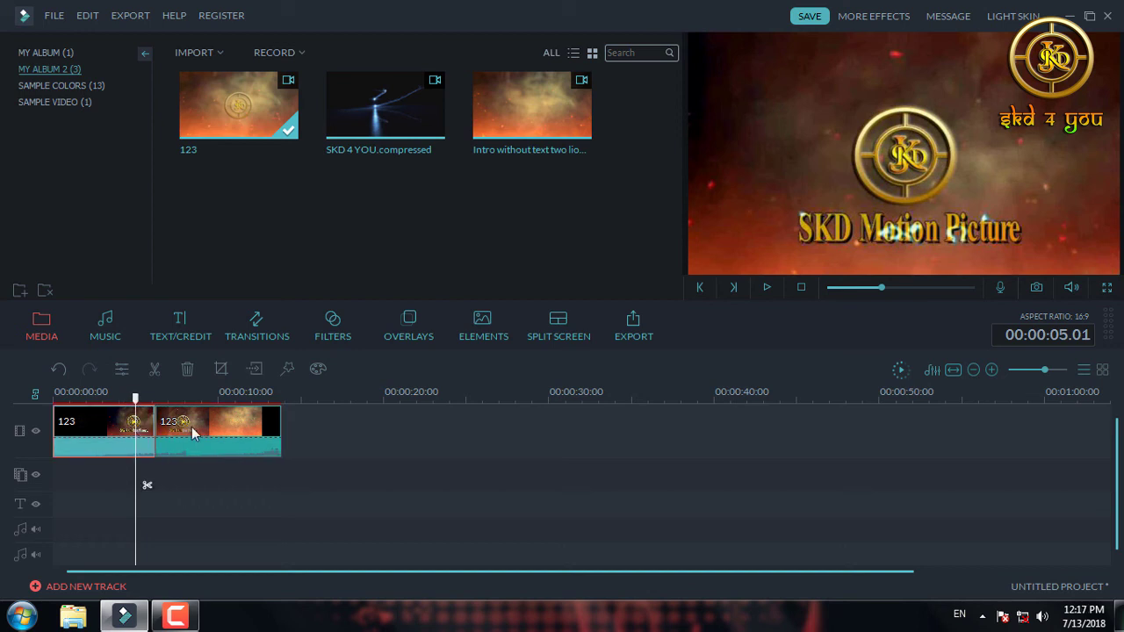
pyautogui.click(169, 428)
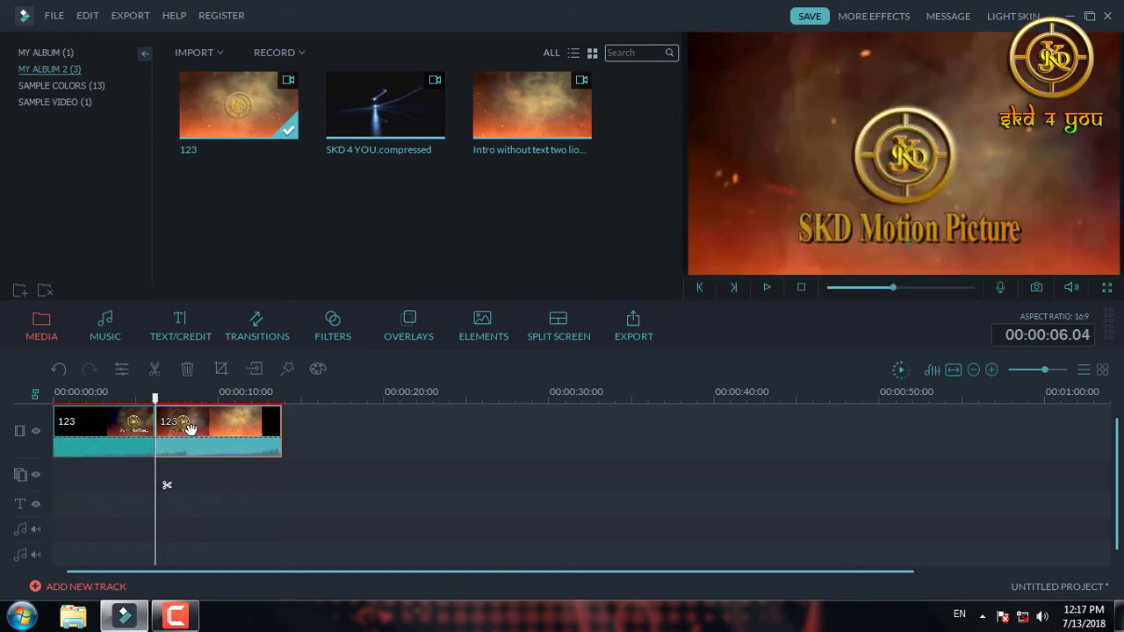
pyautogui.click(58, 371)
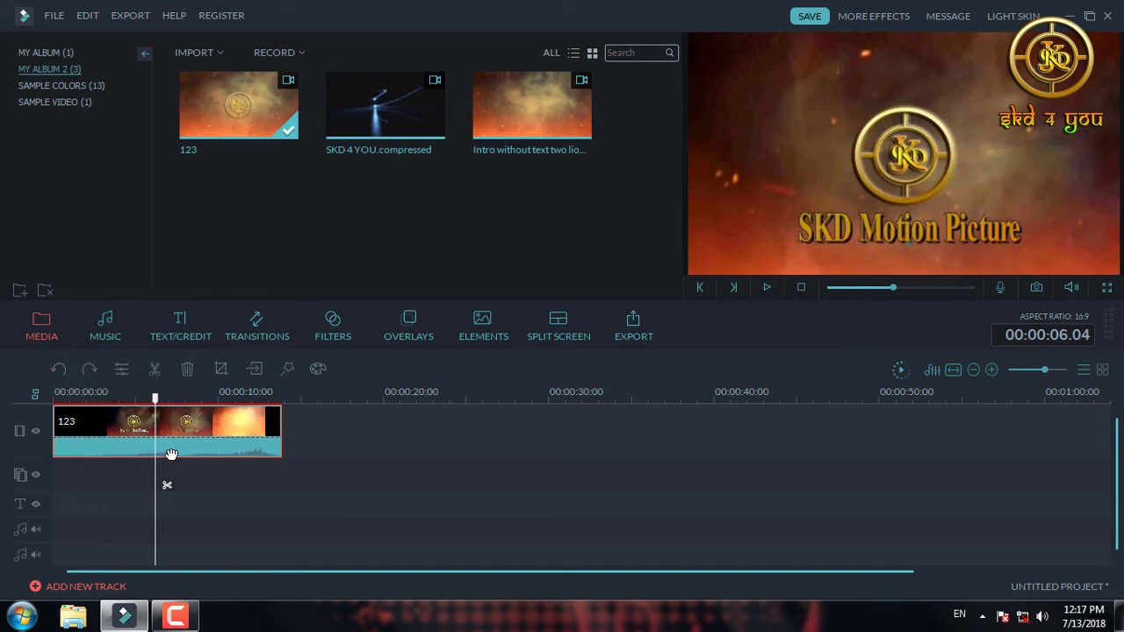
# Step: Detach the audio from the 123 clip, review the commands available for the separate audio clip, and undo the change
pyautogui.rightClick(205, 436)
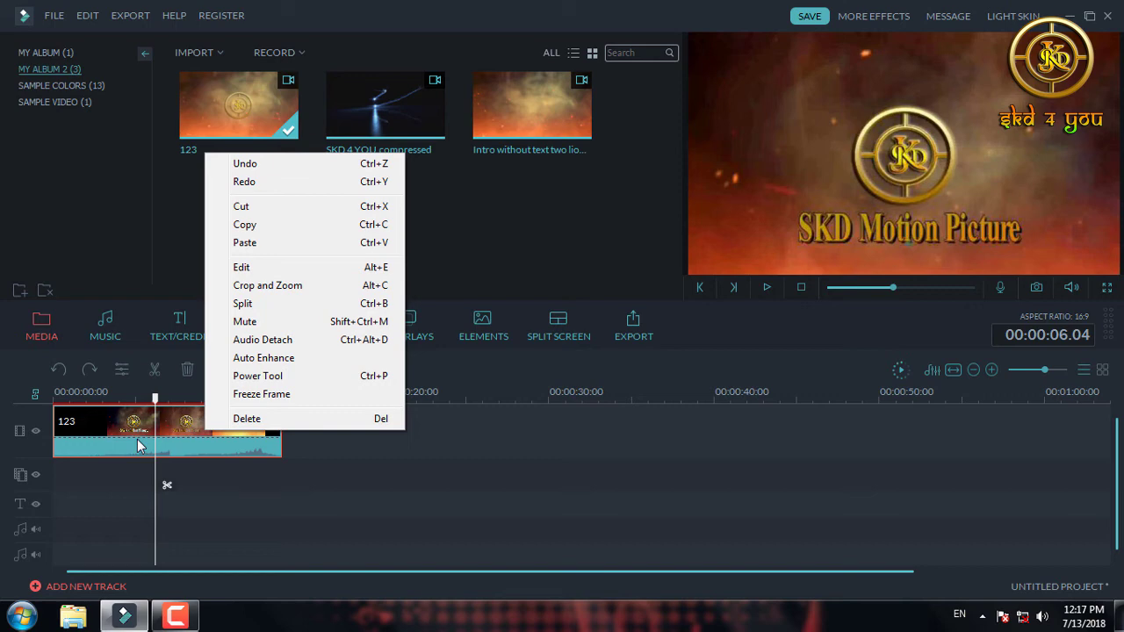
pyautogui.click(268, 343)
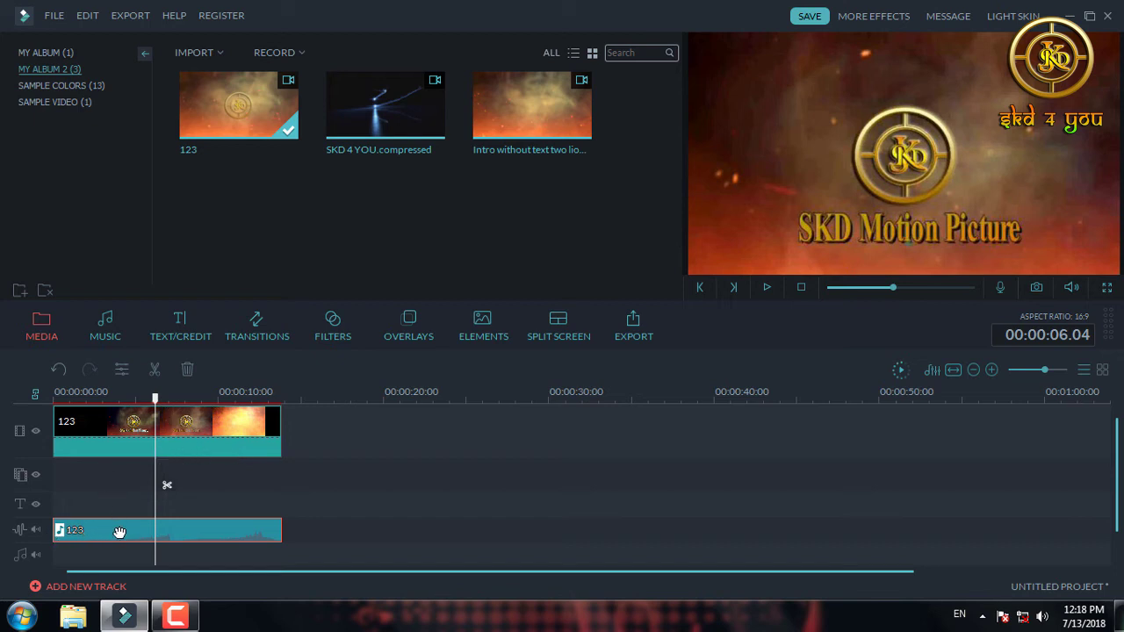
pyautogui.rightClick(168, 529)
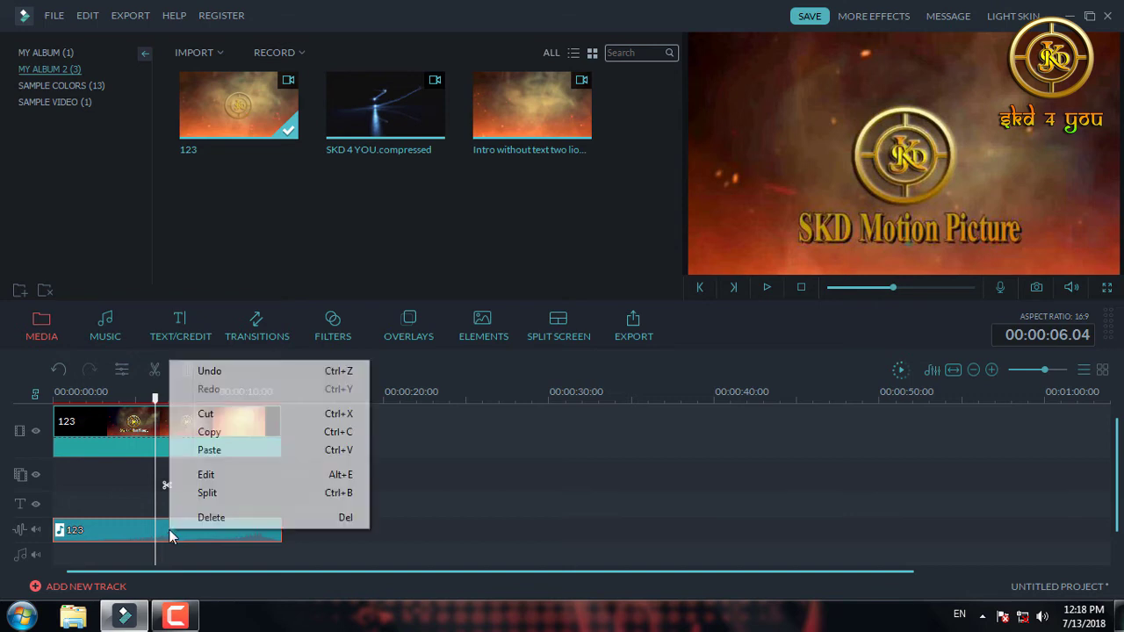
pyautogui.click(166, 536)
pyautogui.rightClick(165, 532)
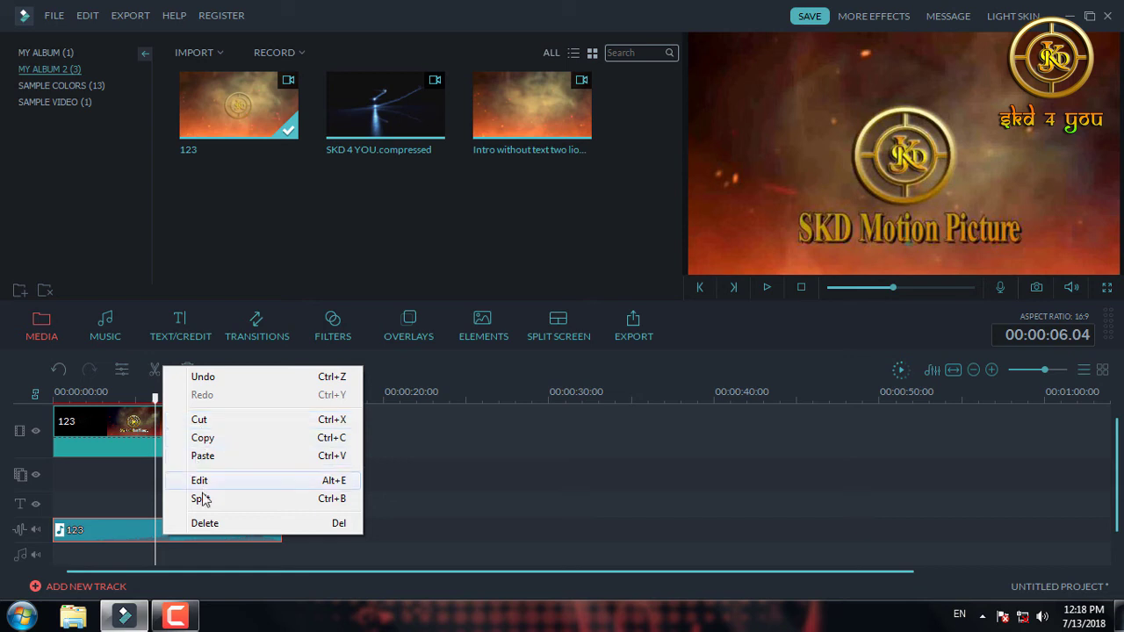
pyautogui.click(131, 528)
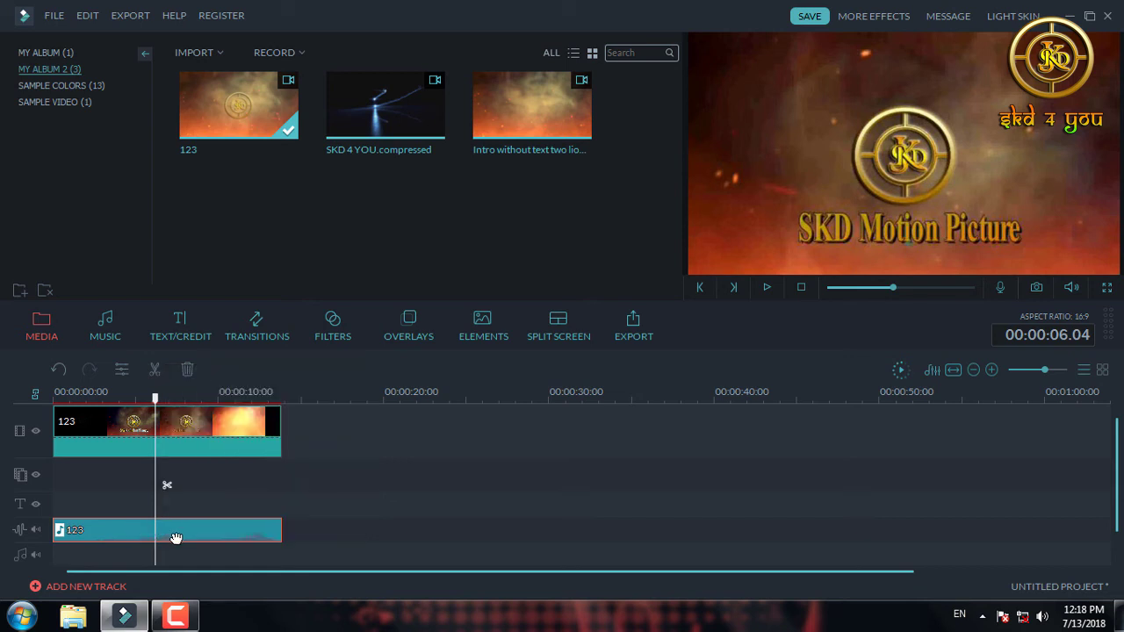
pyautogui.click(58, 367)
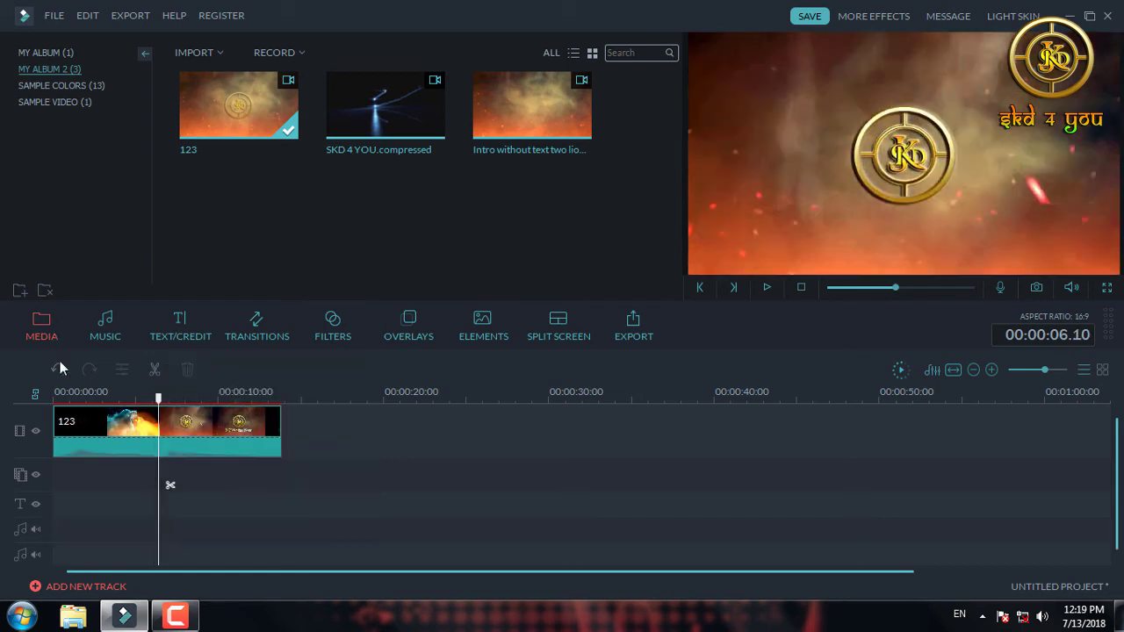
# Step: Open the Power Tool for the 123 clip, apply Tilt-Shift, and go to the frame at 00:00:07
pyautogui.rightClick(193, 428)
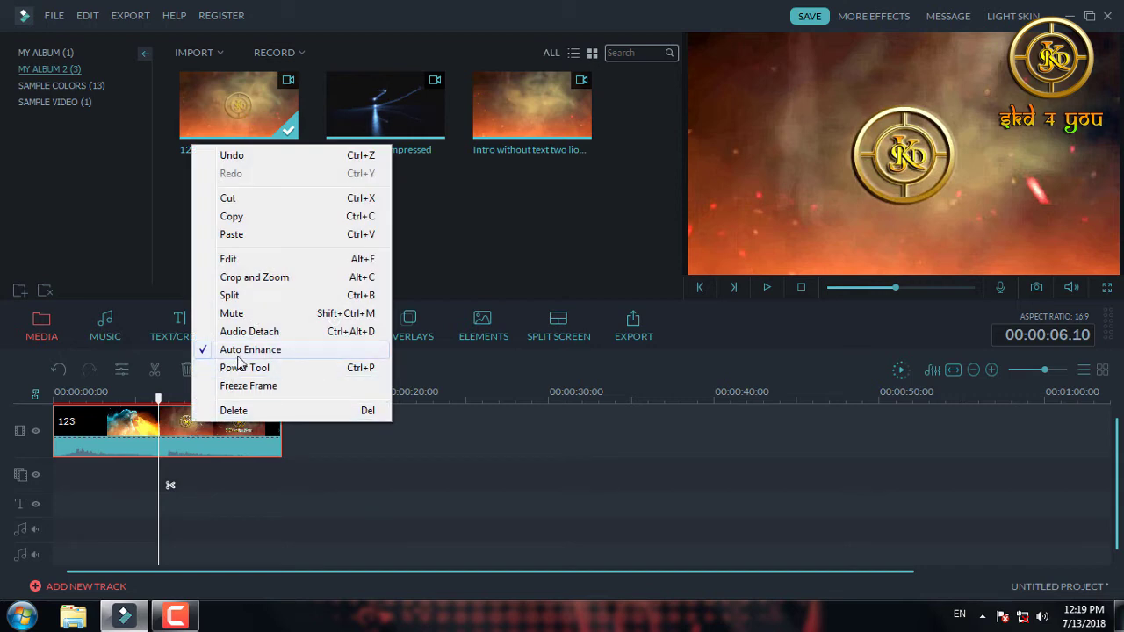
pyautogui.rightClick(241, 444)
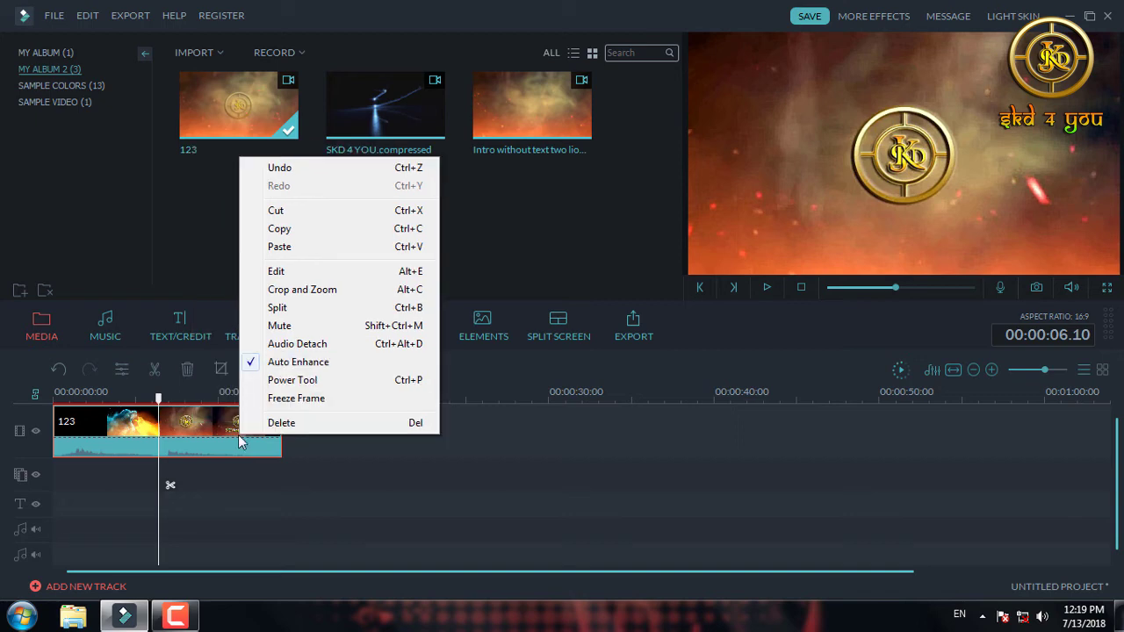
pyautogui.click(278, 384)
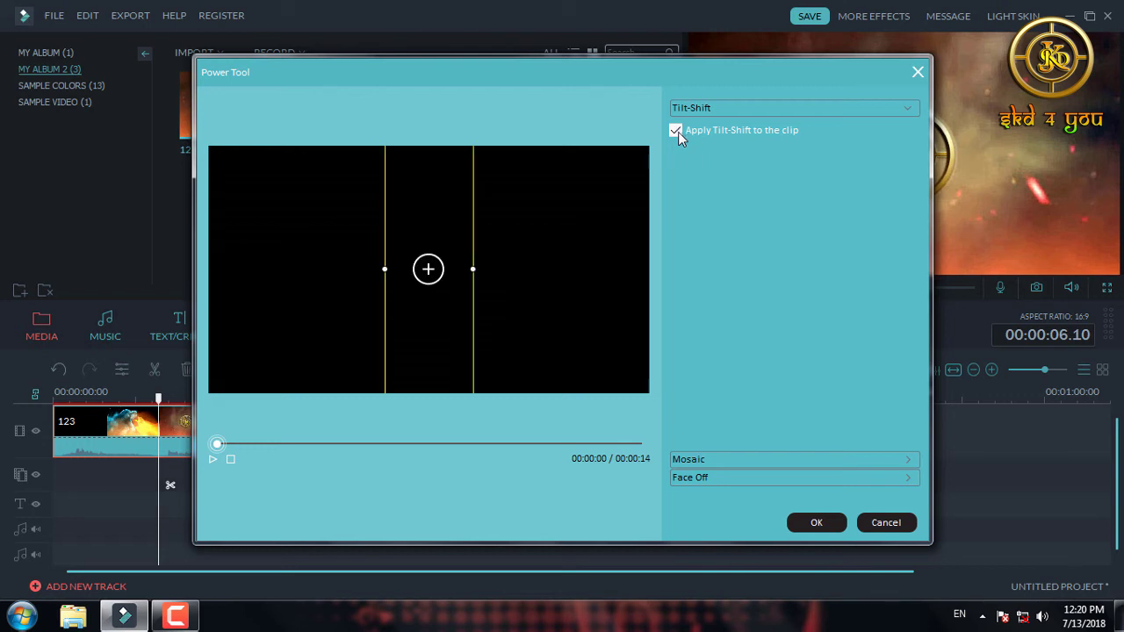
pyautogui.click(216, 444)
pyautogui.moveTo(243, 444); pyautogui.dragTo(423, 443)
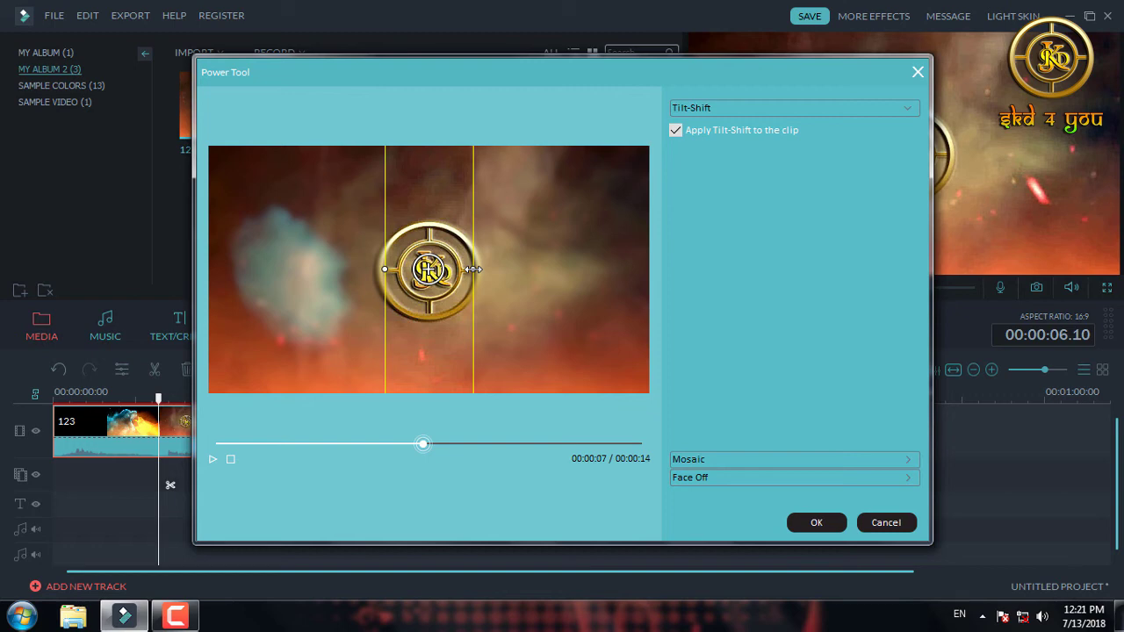
# Step: Compare the picture with and without Tilt-Shift, then widen the focus band on both sides of the gold logo and center it
pyautogui.click(675, 132)
pyautogui.click(676, 132)
pyautogui.moveTo(431, 186)
pyautogui.mouseDown()
pyautogui.moveTo(432, 213)
pyautogui.moveTo(413, 206)
pyautogui.mouseUp()
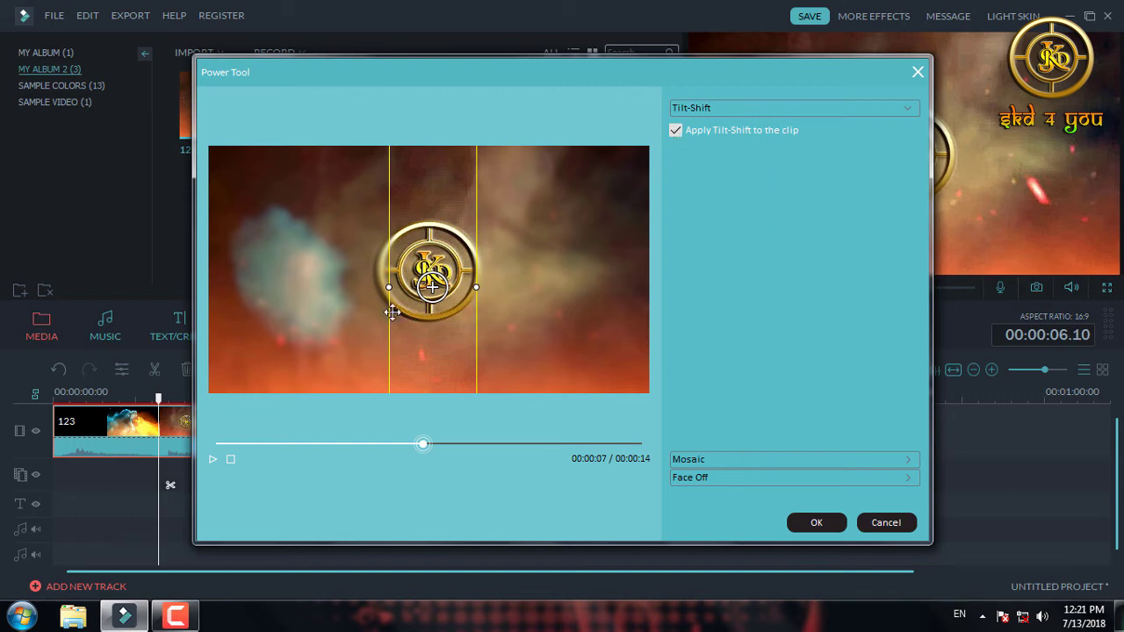
pyautogui.moveTo(389, 286); pyautogui.dragTo(306, 284)
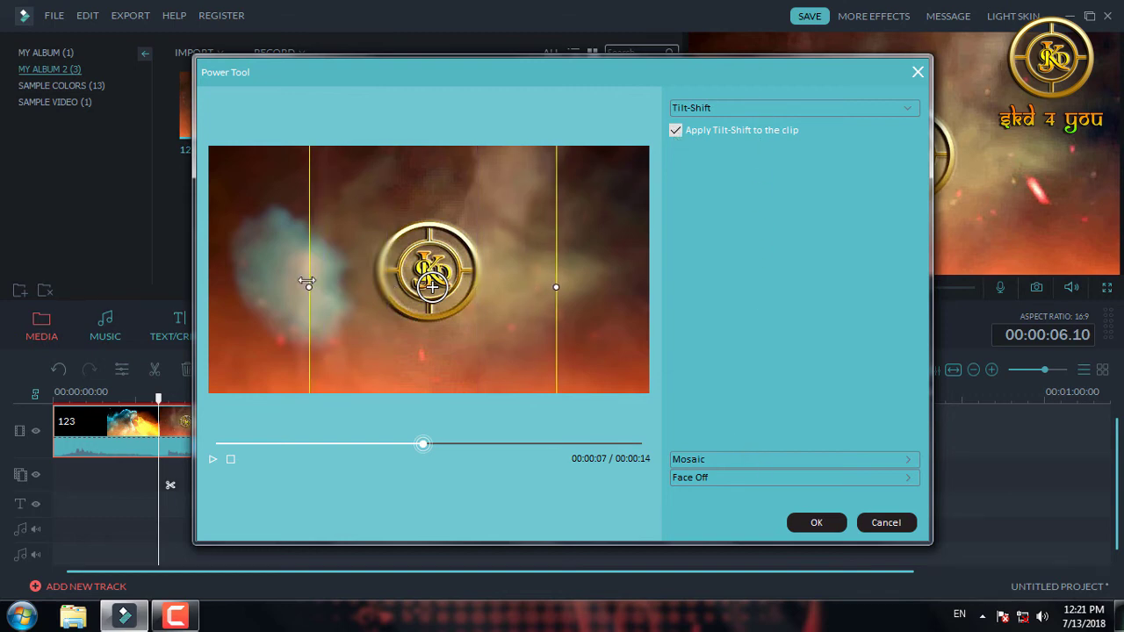
pyautogui.moveTo(466, 246); pyautogui.dragTo(454, 276)
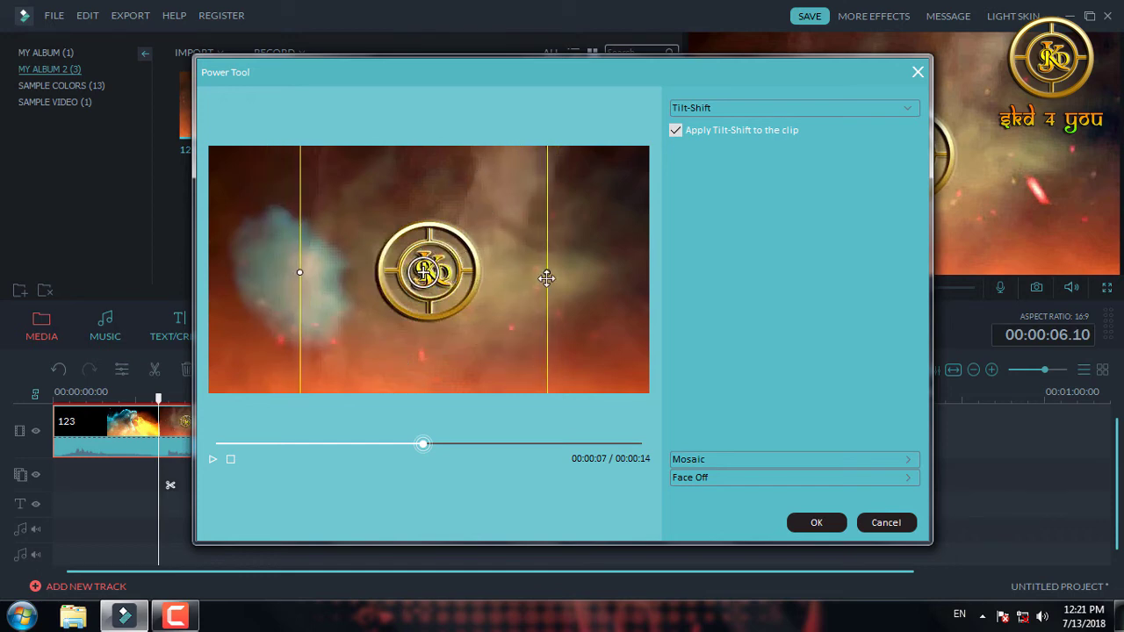
# Step: Apply Mosaic to the clip and add a mosaic box sized to cover the whole gold logo
pyautogui.click(782, 459)
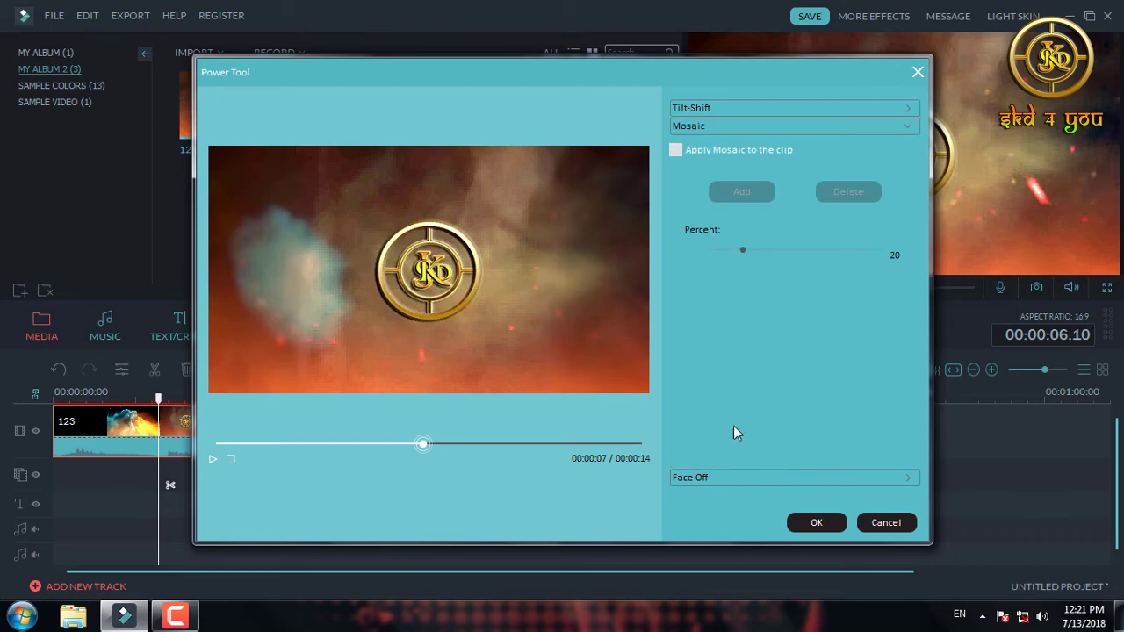
pyautogui.click(727, 109)
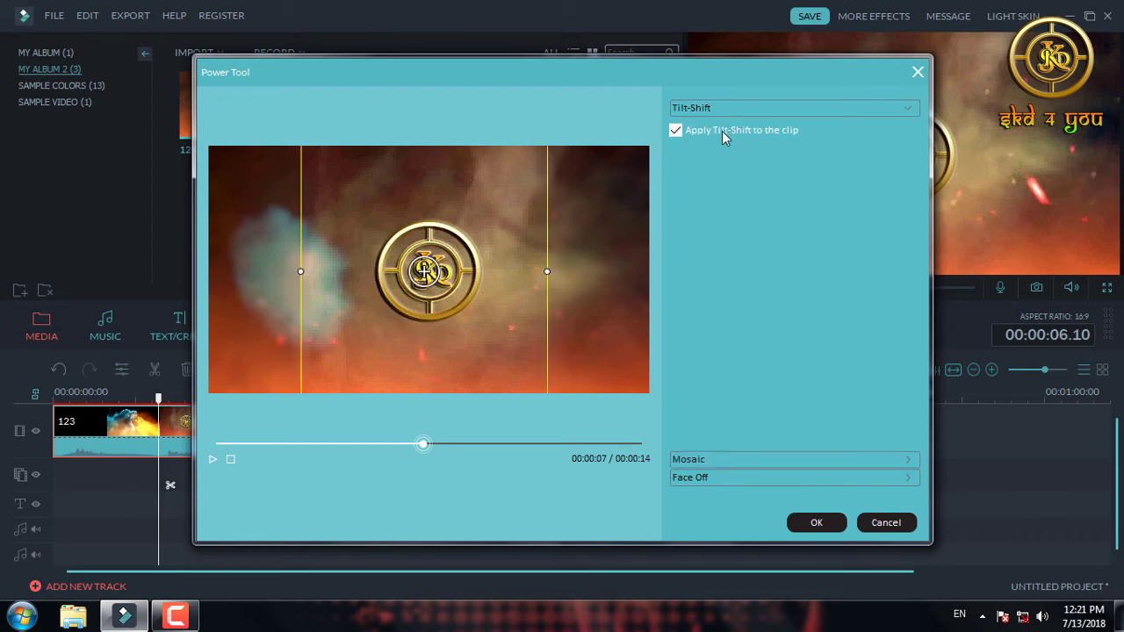
pyautogui.click(733, 458)
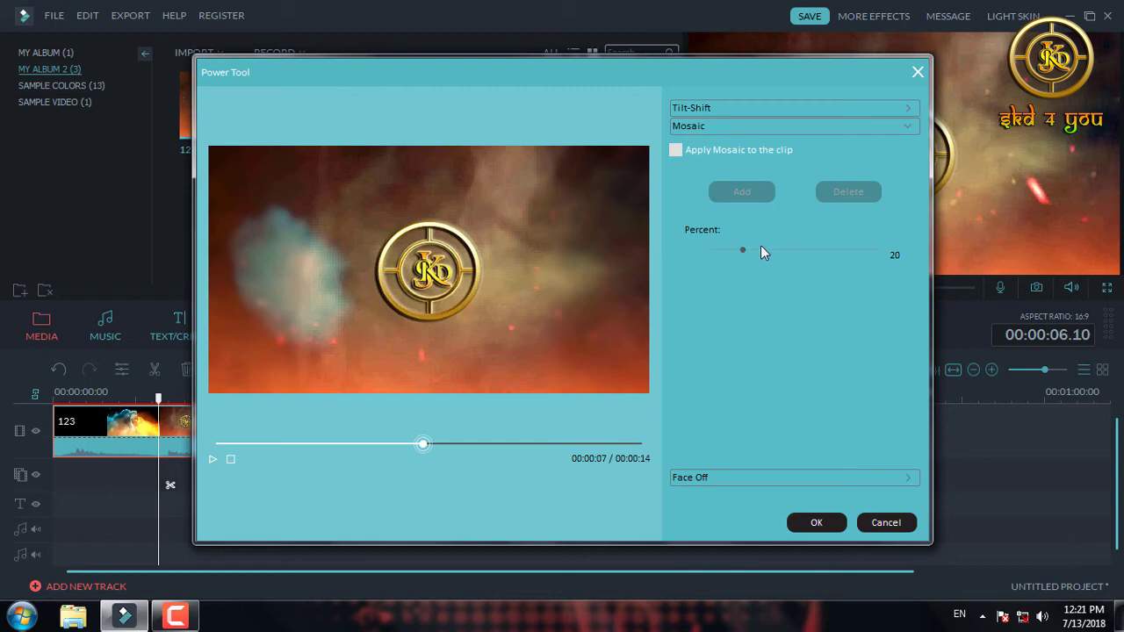
pyautogui.click(675, 151)
pyautogui.click(742, 192)
pyautogui.moveTo(425, 265); pyautogui.dragTo(476, 320)
pyautogui.moveTo(384, 263); pyautogui.dragTo(358, 263)
pyautogui.moveTo(477, 263); pyautogui.dragTo(495, 263)
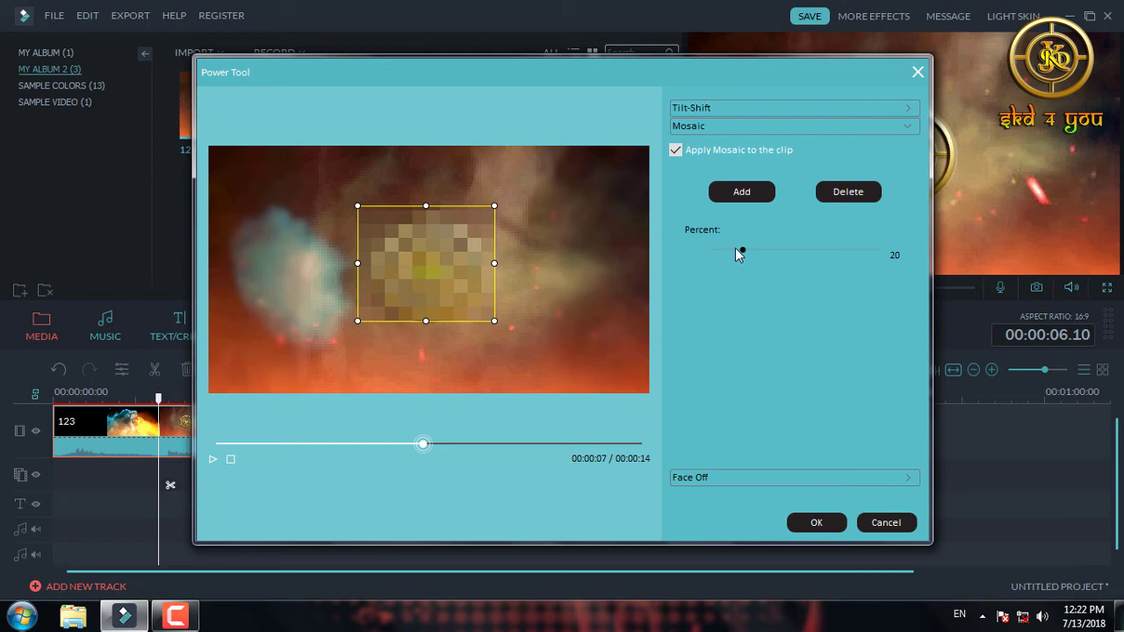
# Step: Try low and high mosaic percentages, set the logo mosaic to 45 percent, and accept the Power Tool effects
pyautogui.moveTo(720, 250); pyautogui.dragTo(717, 251)
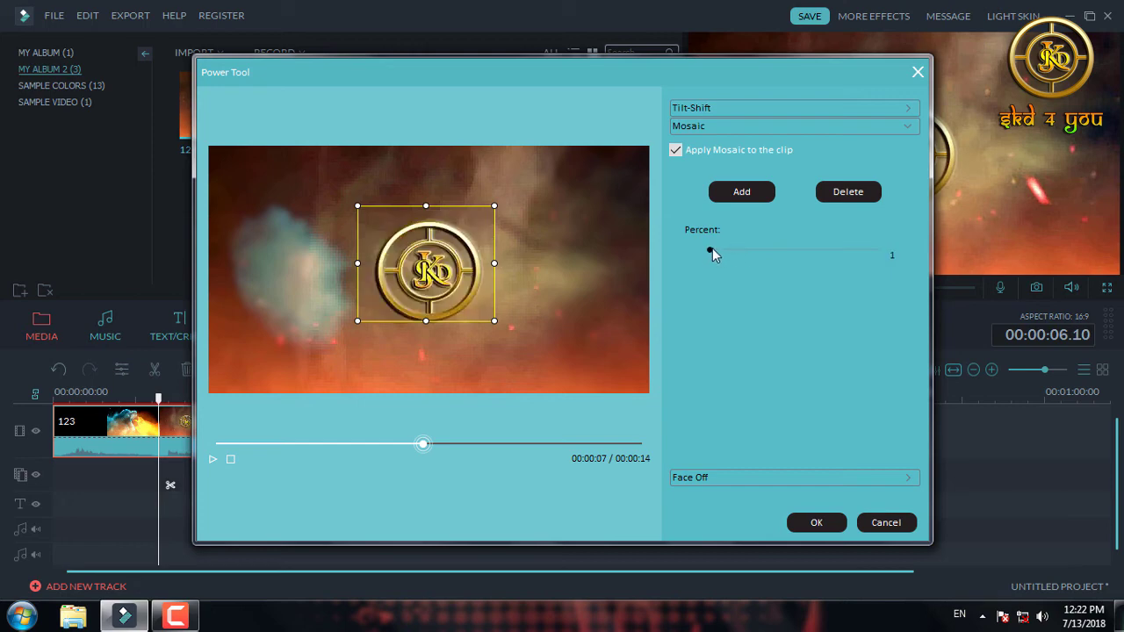
pyautogui.moveTo(721, 250); pyautogui.dragTo(861, 256)
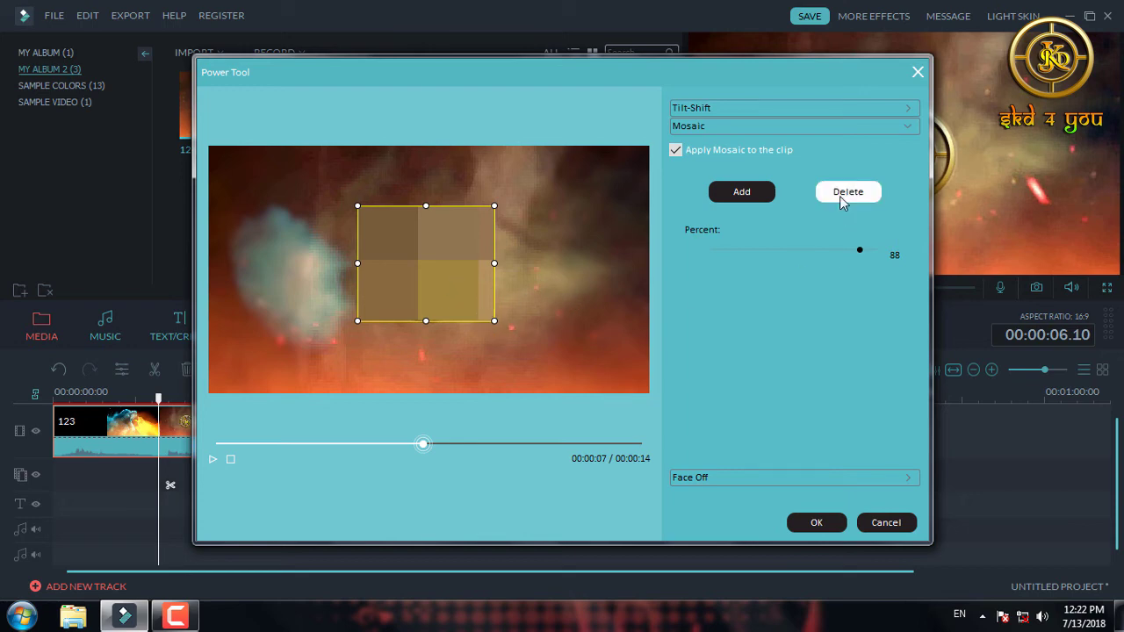
pyautogui.click(785, 250)
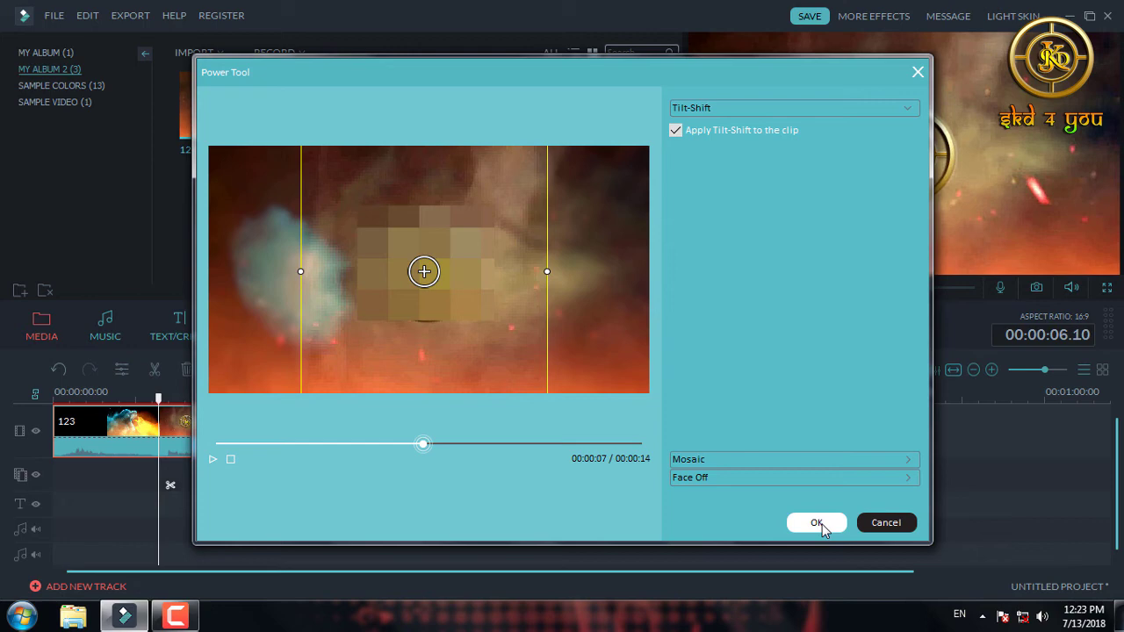
pyautogui.click(817, 523)
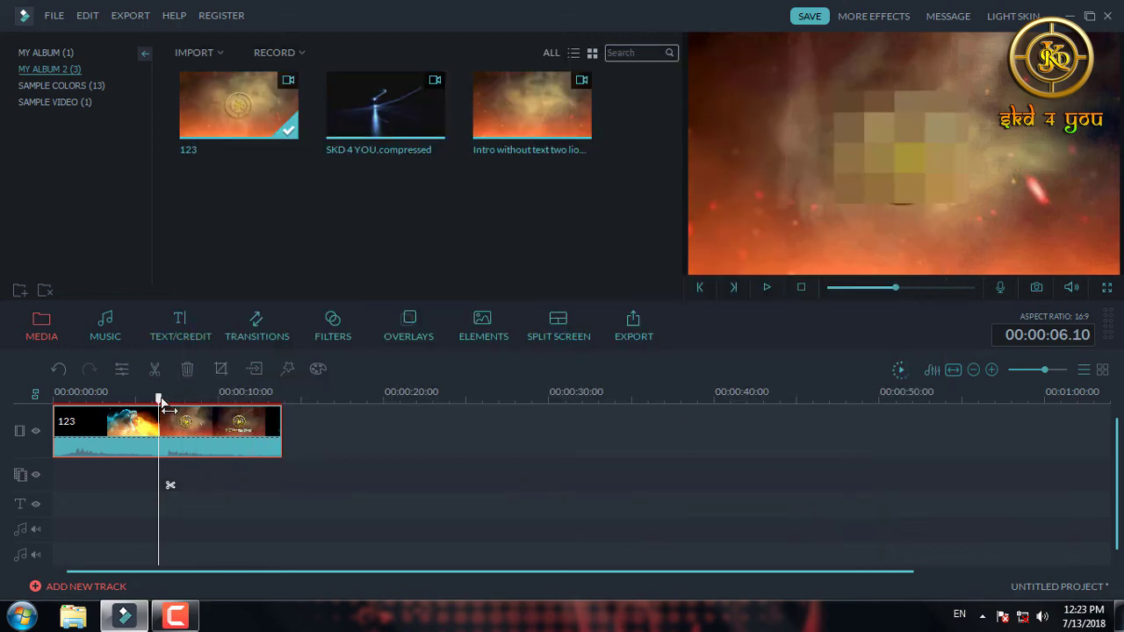
# Step: Check the mosaic up to 00:00:09.02 on the timeline, and reopen the clip's Mosaic settings at the 00:00:06 frame
pyautogui.moveTo(159, 397); pyautogui.dragTo(208, 410)
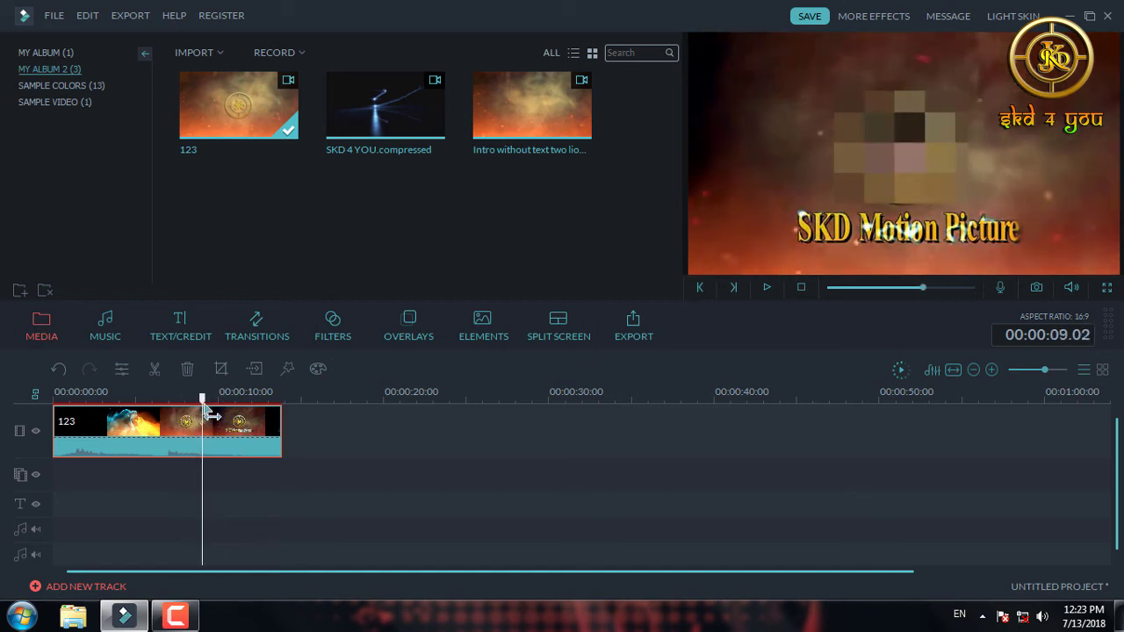
pyautogui.rightClick(249, 452)
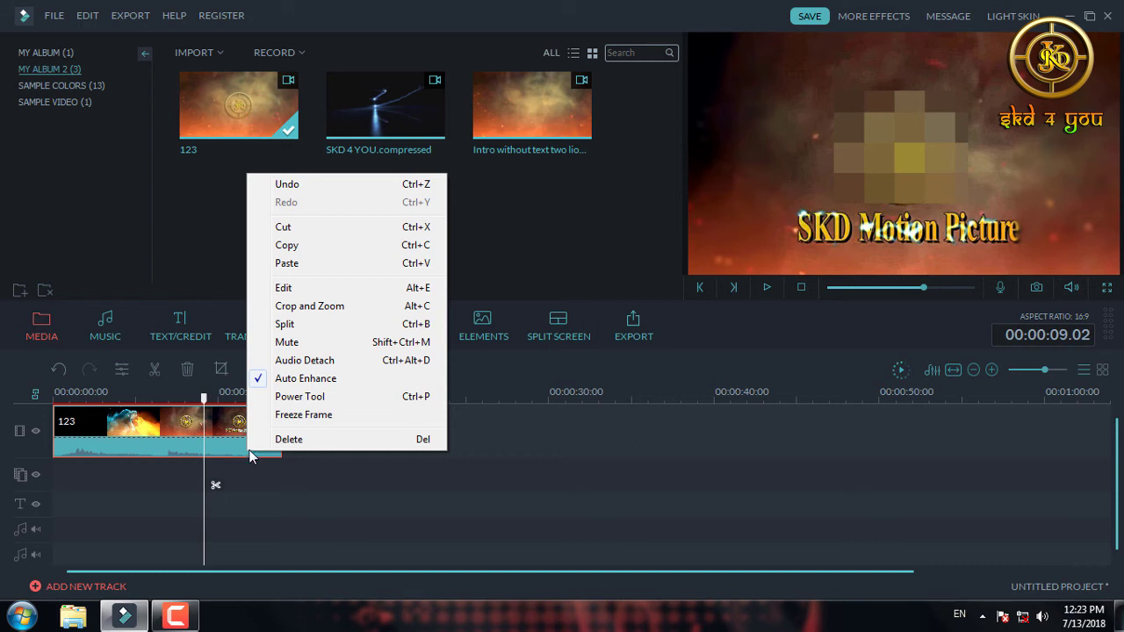
pyautogui.click(327, 397)
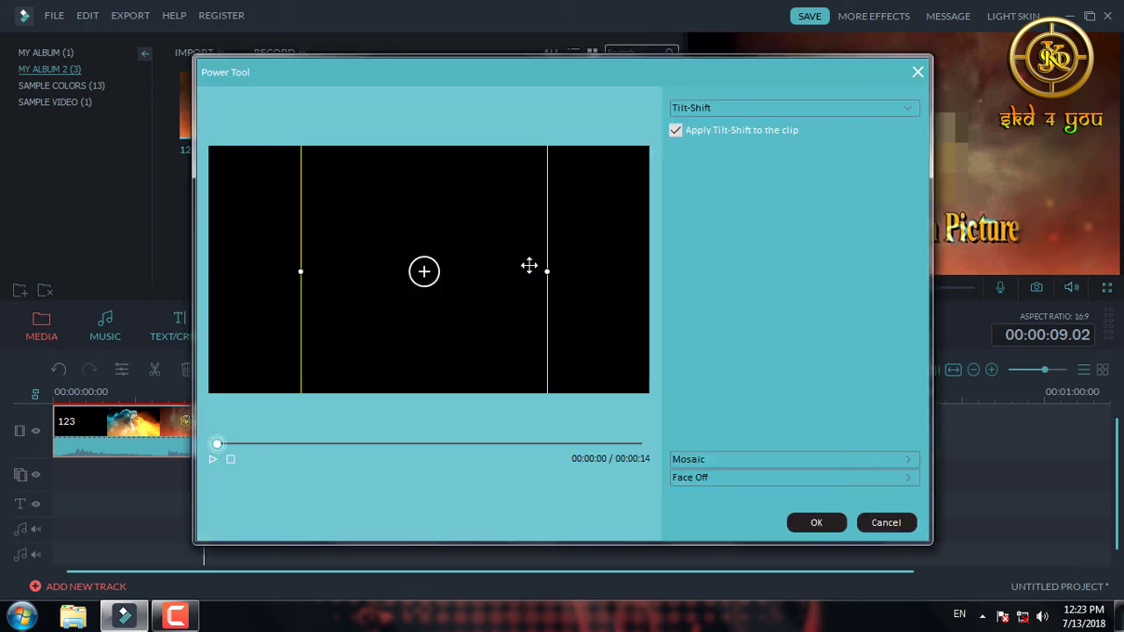
pyautogui.click(706, 459)
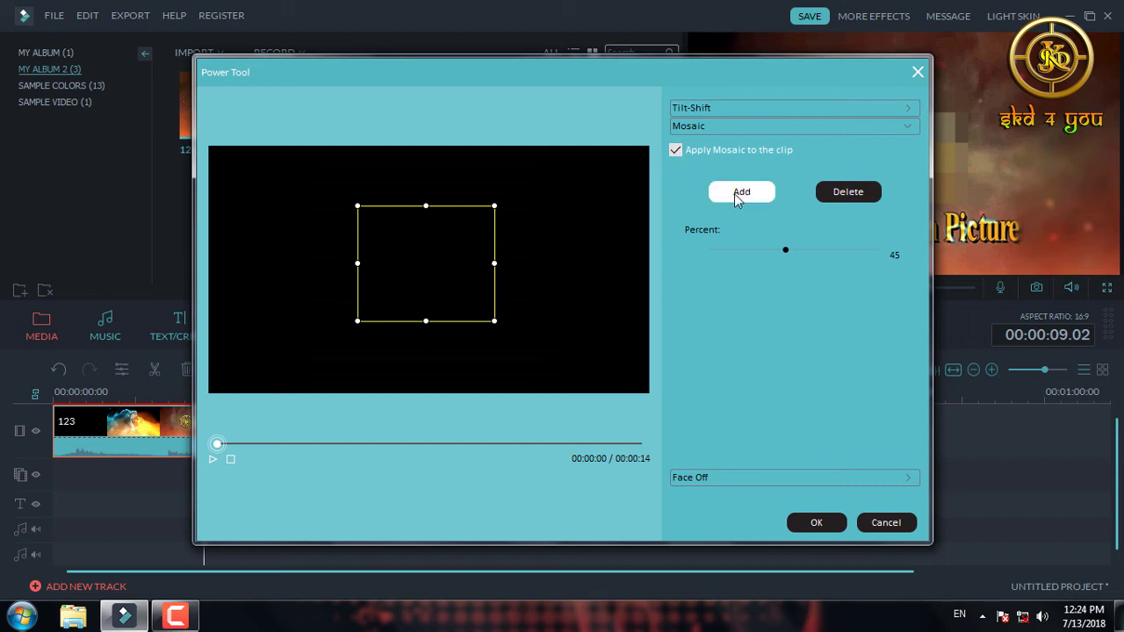
pyautogui.click(388, 443)
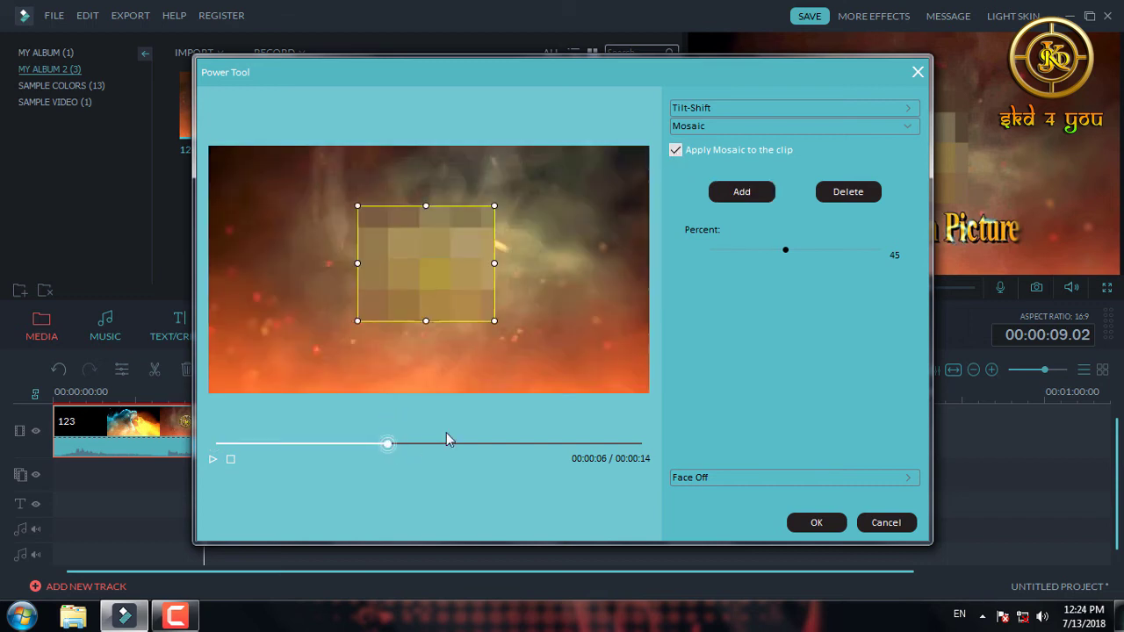
# Step: Add a second mosaic box and stretch it over the SKD Motion Picture title, using the frame at 00:00:09
pyautogui.click(742, 192)
pyautogui.moveTo(437, 264); pyautogui.dragTo(422, 339)
pyautogui.moveTo(412, 450); pyautogui.dragTo(482, 445)
pyautogui.moveTo(434, 351); pyautogui.dragTo(556, 345)
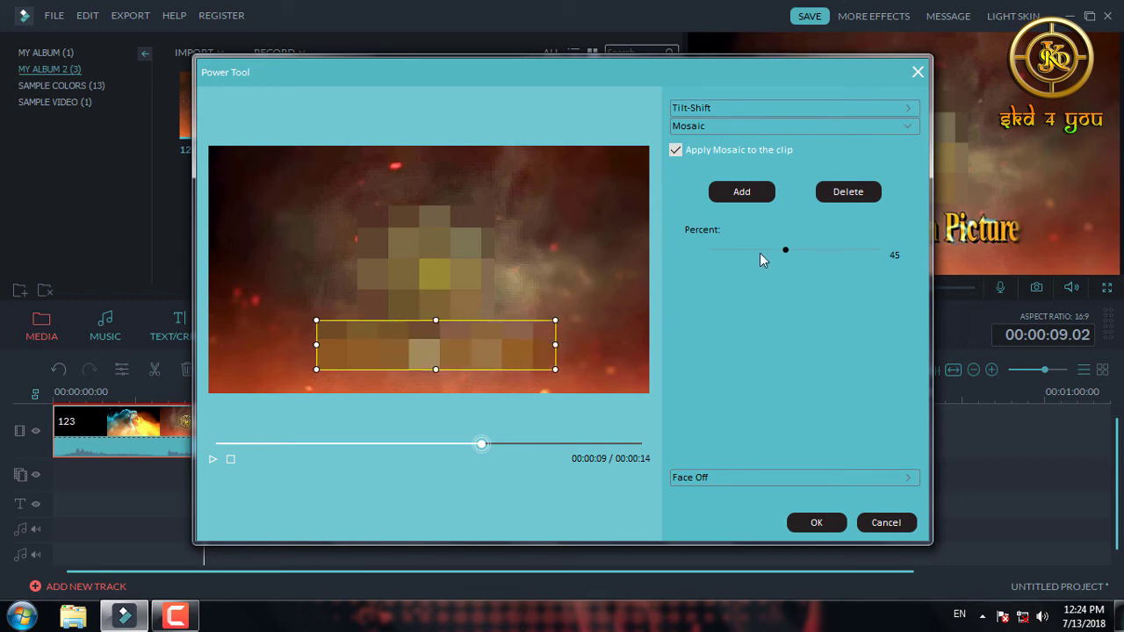
# Step: Set the mosaic to 17 percent, accept the Power Tool settings, and play the clip from 00:00:09.02
pyautogui.click(760, 252)
pyautogui.click(731, 250)
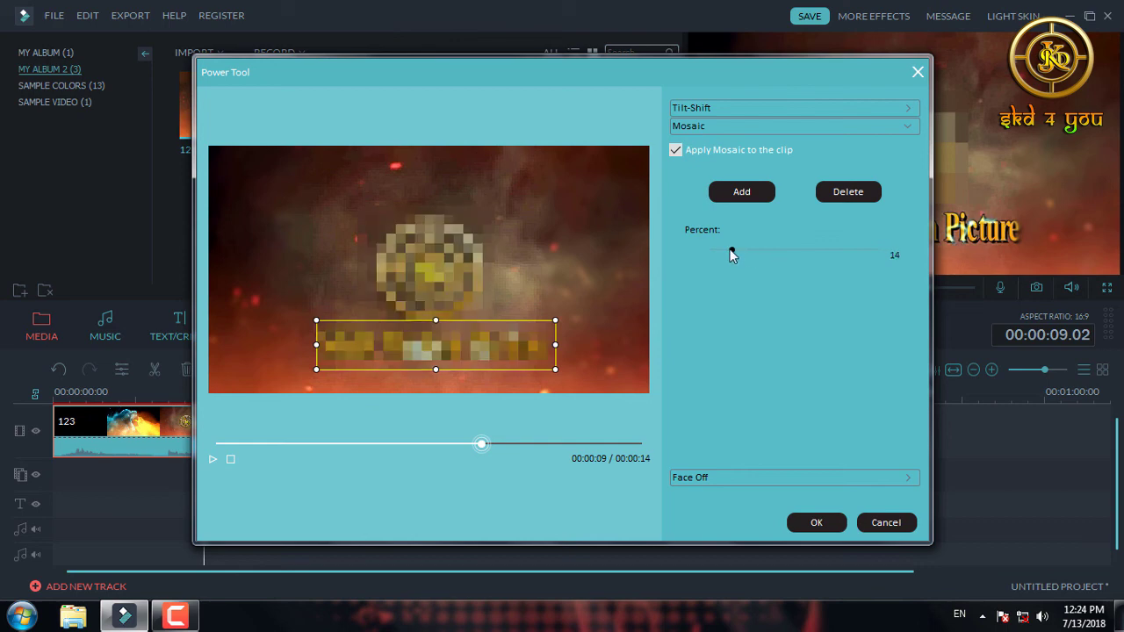
pyautogui.click(737, 250)
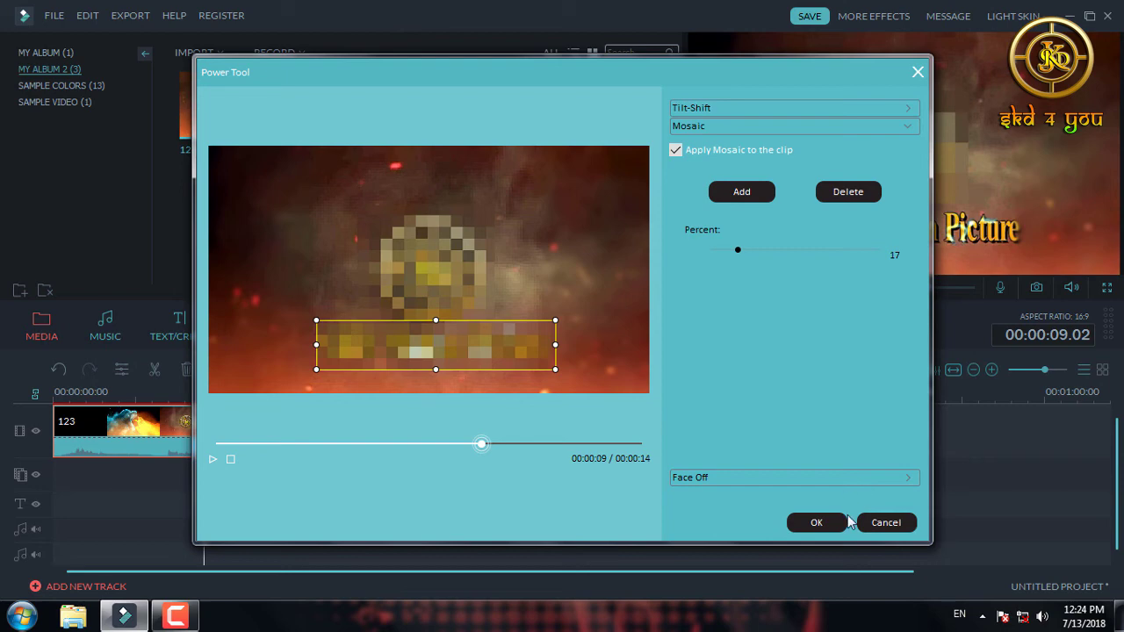
pyautogui.click(815, 523)
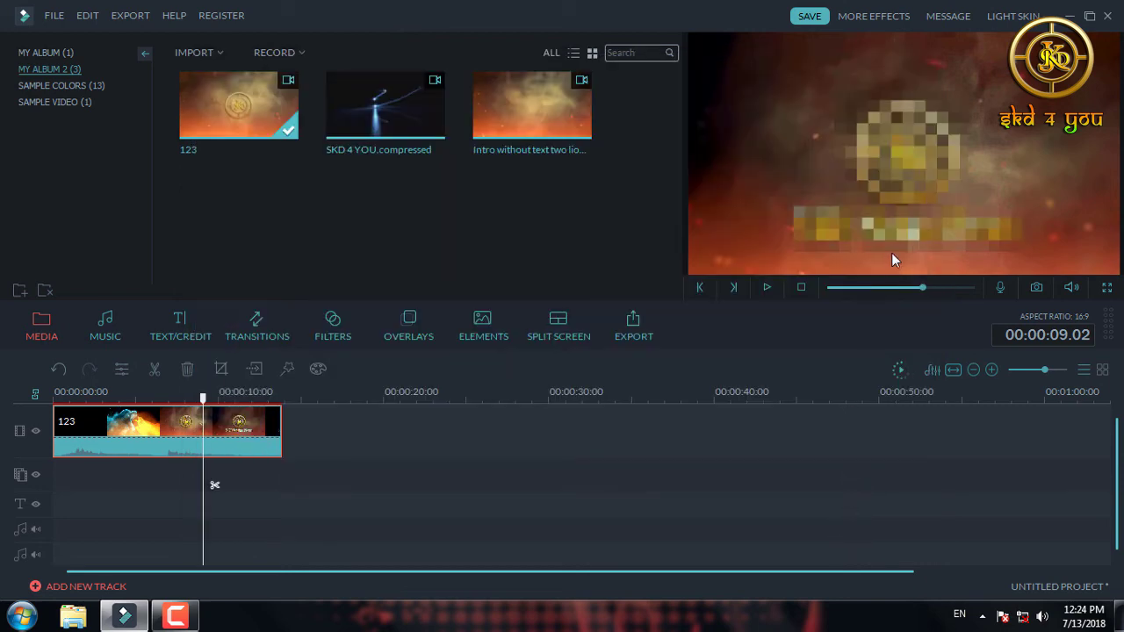
pyautogui.click(766, 288)
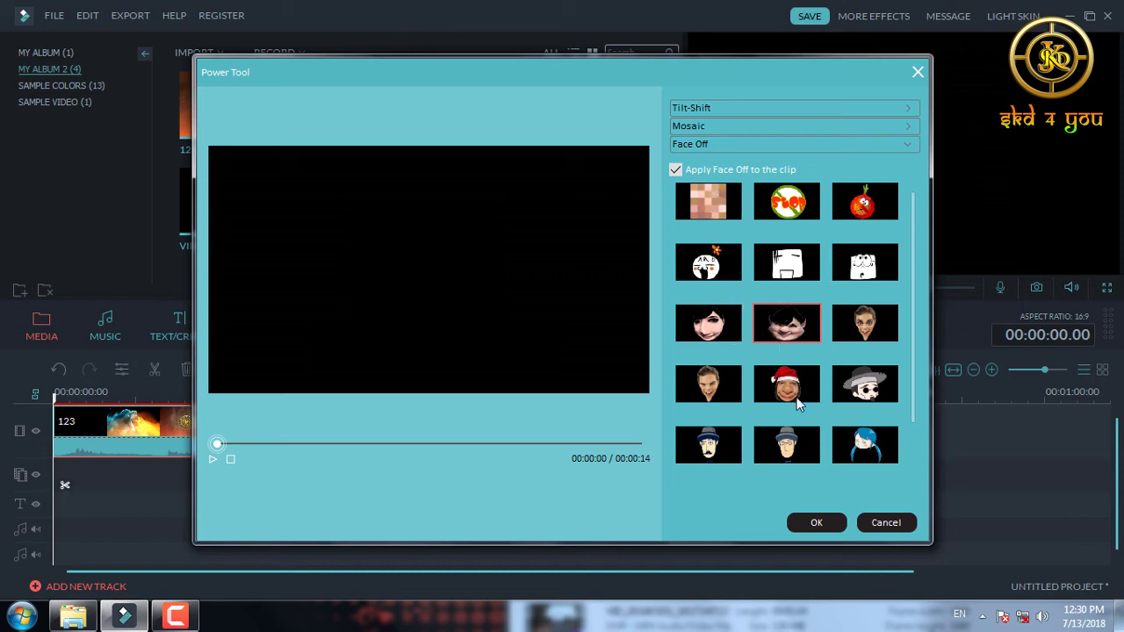
# Step: Look through the Face Off face options, scrub the clip preview to about 00:00:03 and back, and close the Power Tool
pyautogui.moveTo(912, 296); pyautogui.dragTo(911, 354)
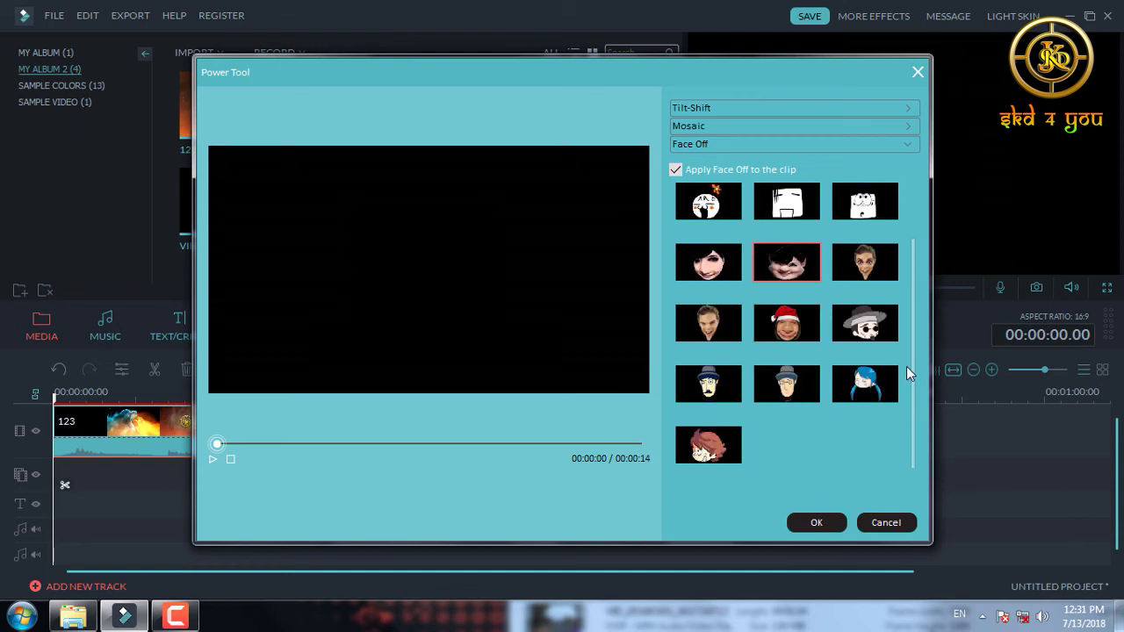
pyautogui.moveTo(263, 444); pyautogui.dragTo(314, 446)
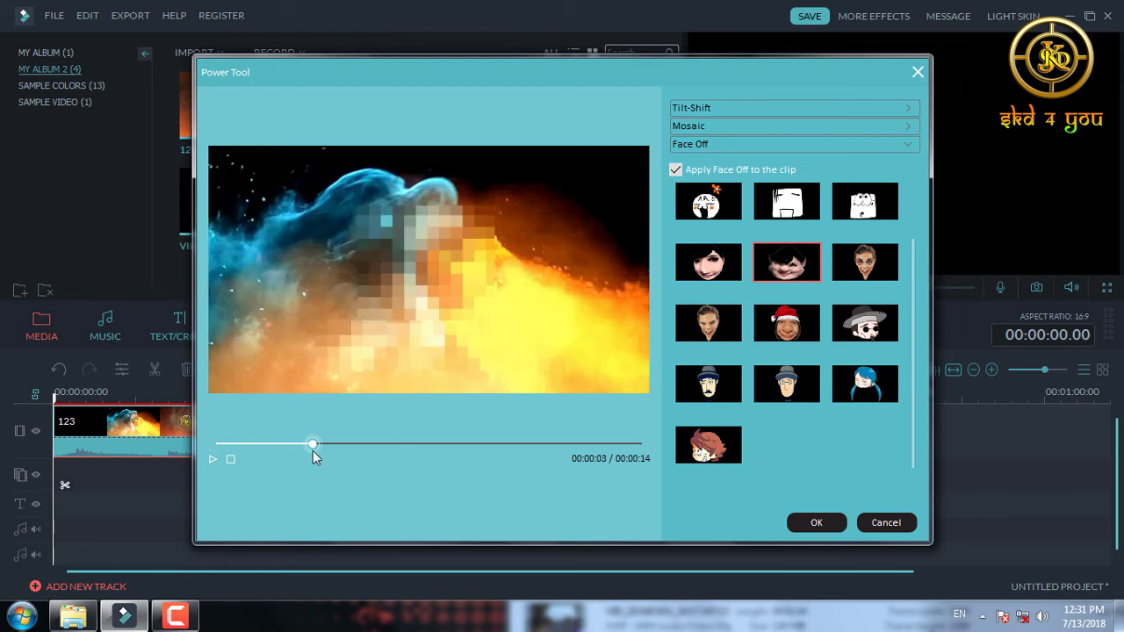
pyautogui.moveTo(318, 446); pyautogui.dragTo(223, 444)
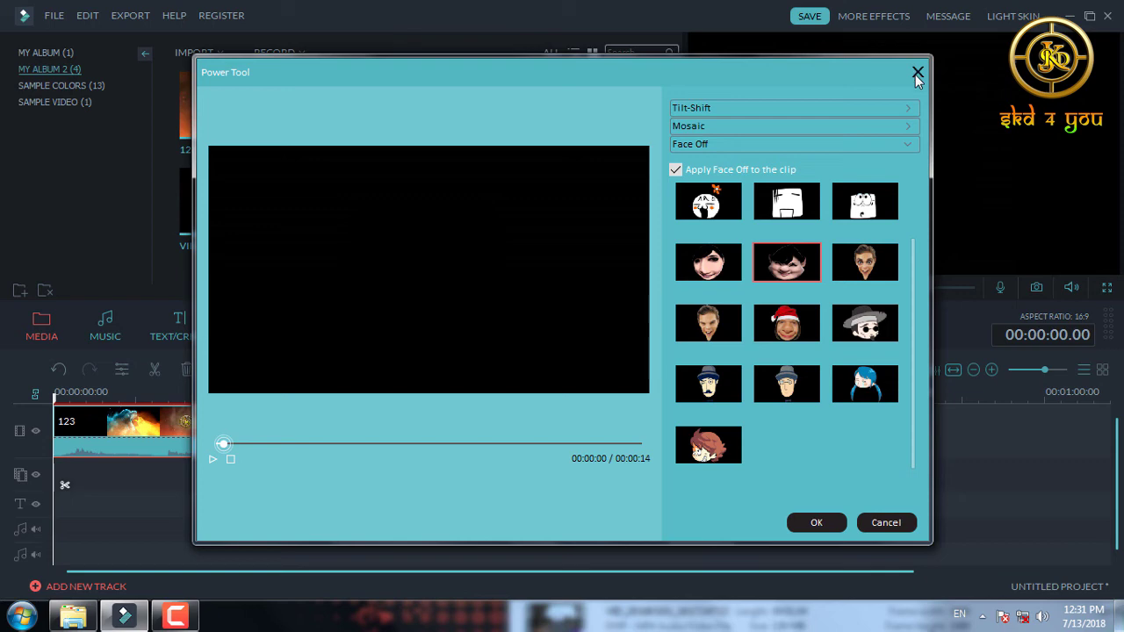
pyautogui.click(917, 73)
# Step: Insert a freeze frame into clip 123 at 00:00:01.20
pyautogui.rightClick(85, 426)
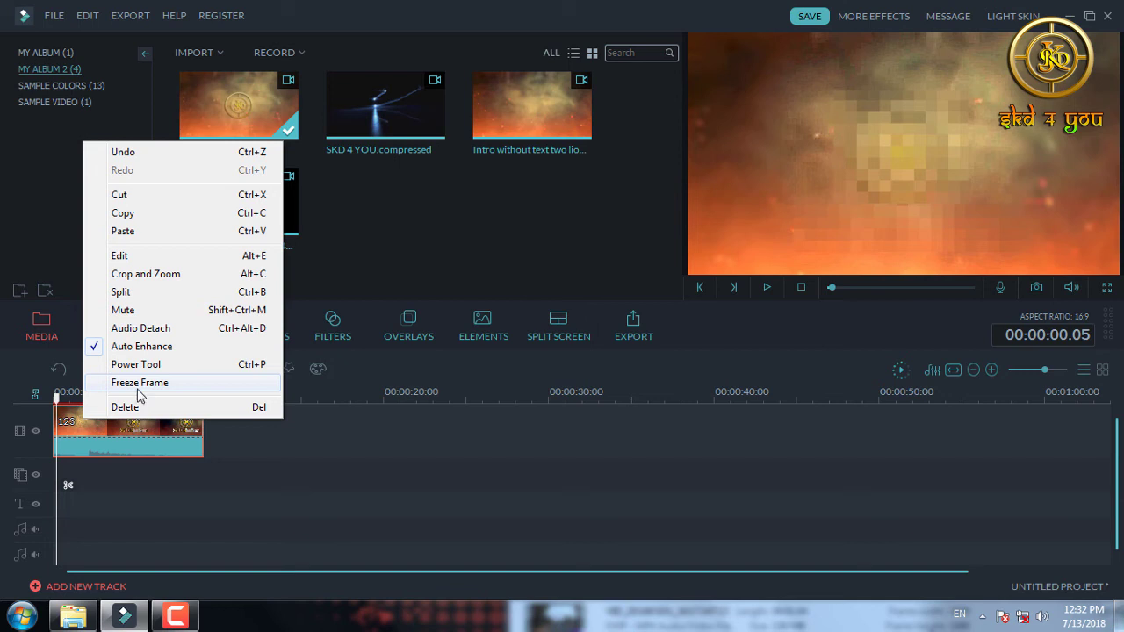
pyautogui.click(60, 404)
pyautogui.moveTo(60, 404); pyautogui.dragTo(82, 404)
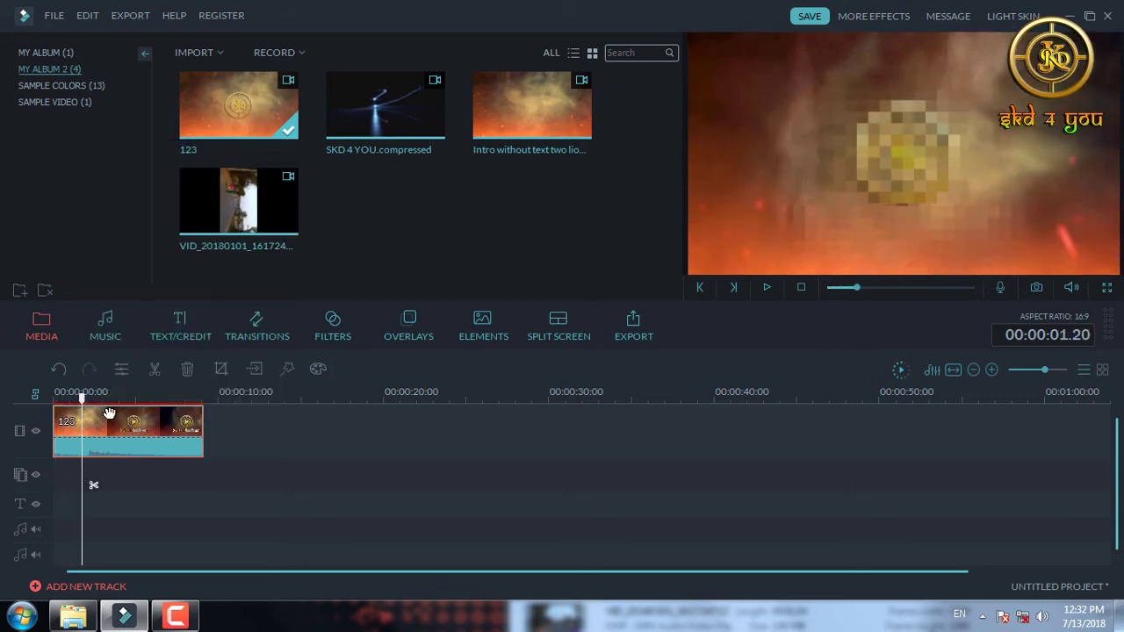
pyautogui.rightClick(98, 422)
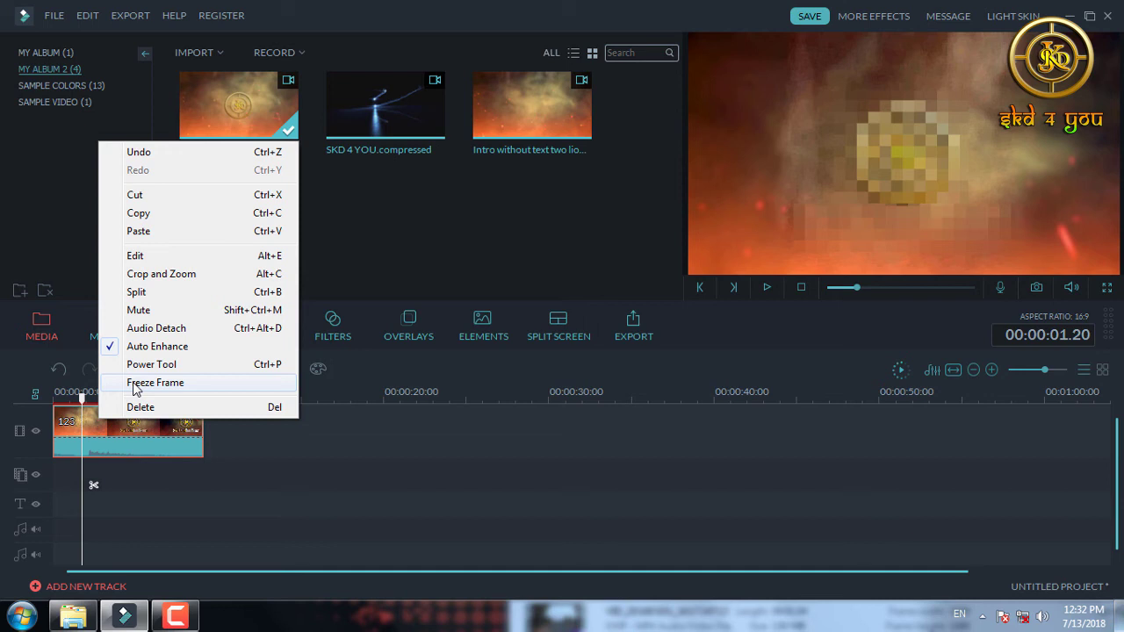
pyautogui.click(134, 385)
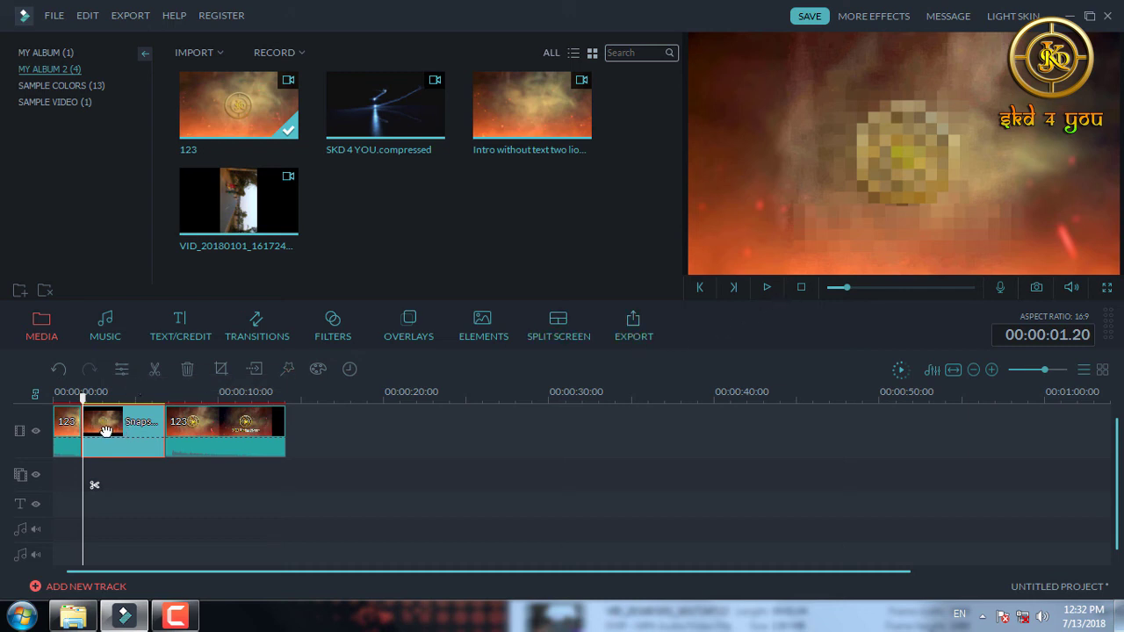
# Step: Play through the frozen section to its end at 00:00:06.20 and return the playhead to 00:00:03.17
pyautogui.click(767, 287)
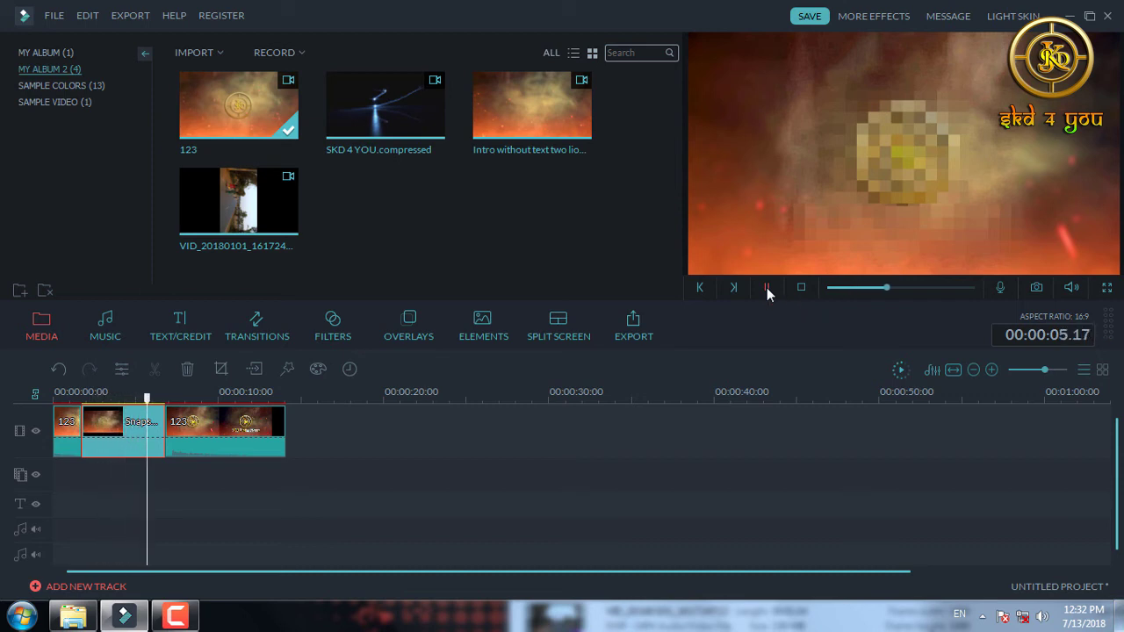
pyautogui.click(766, 287)
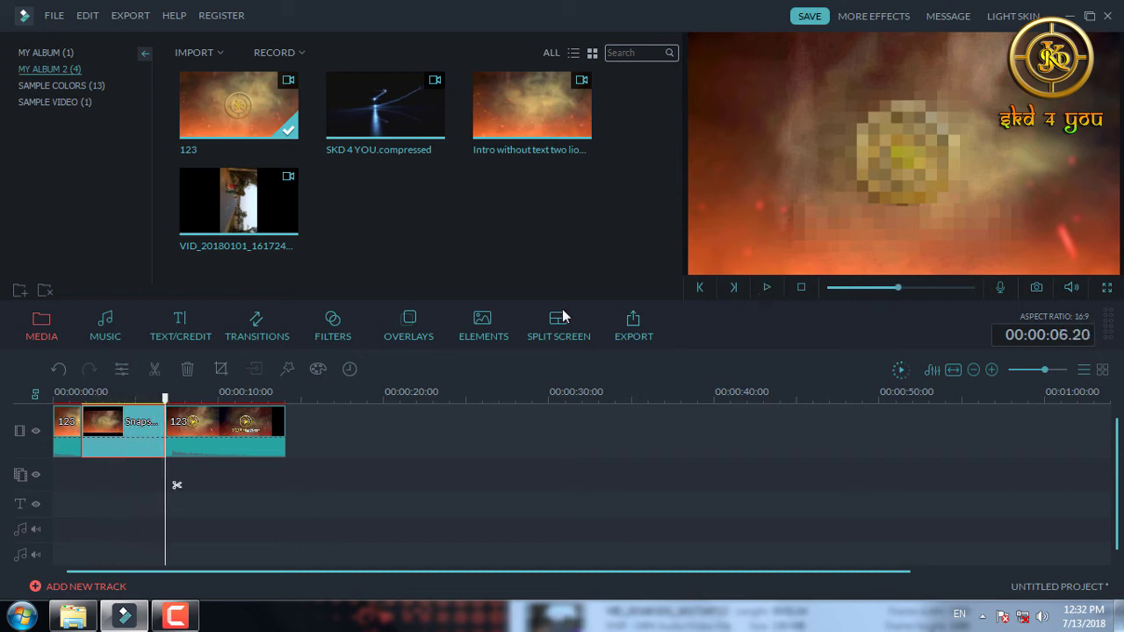
pyautogui.click(114, 394)
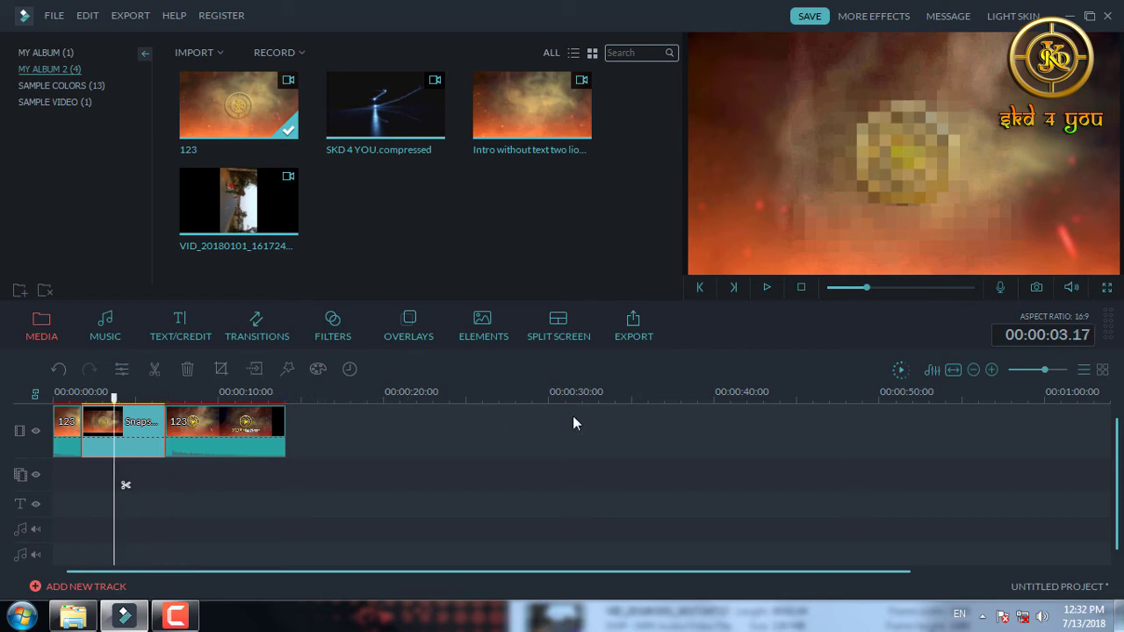
# Step: Delete clip 123 from the video track
pyautogui.rightClick(158, 431)
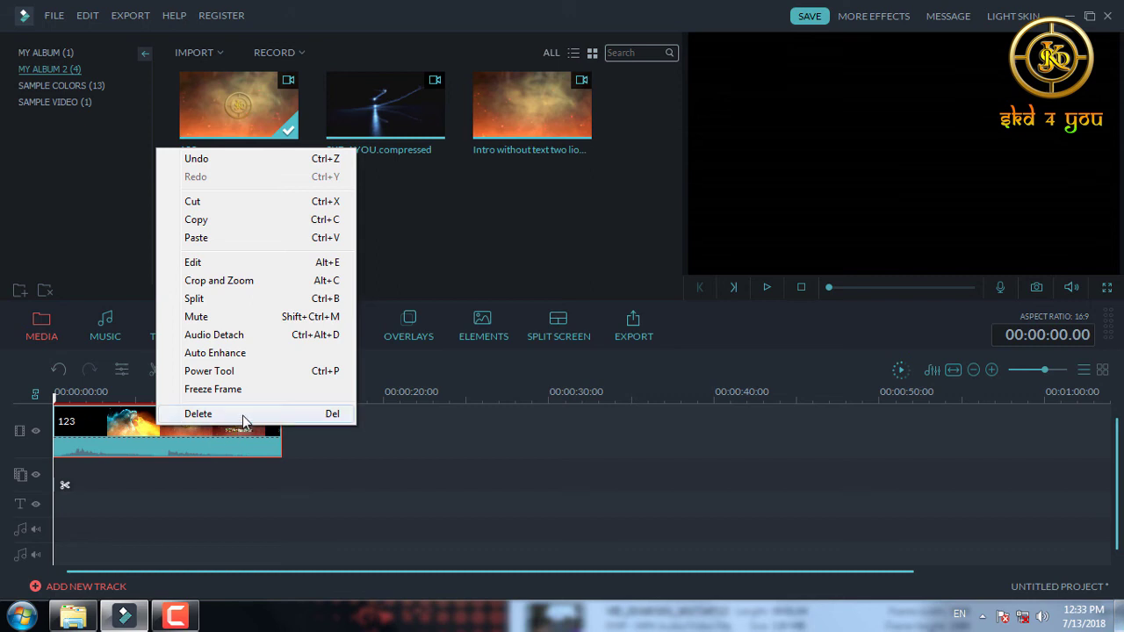
pyautogui.click(195, 417)
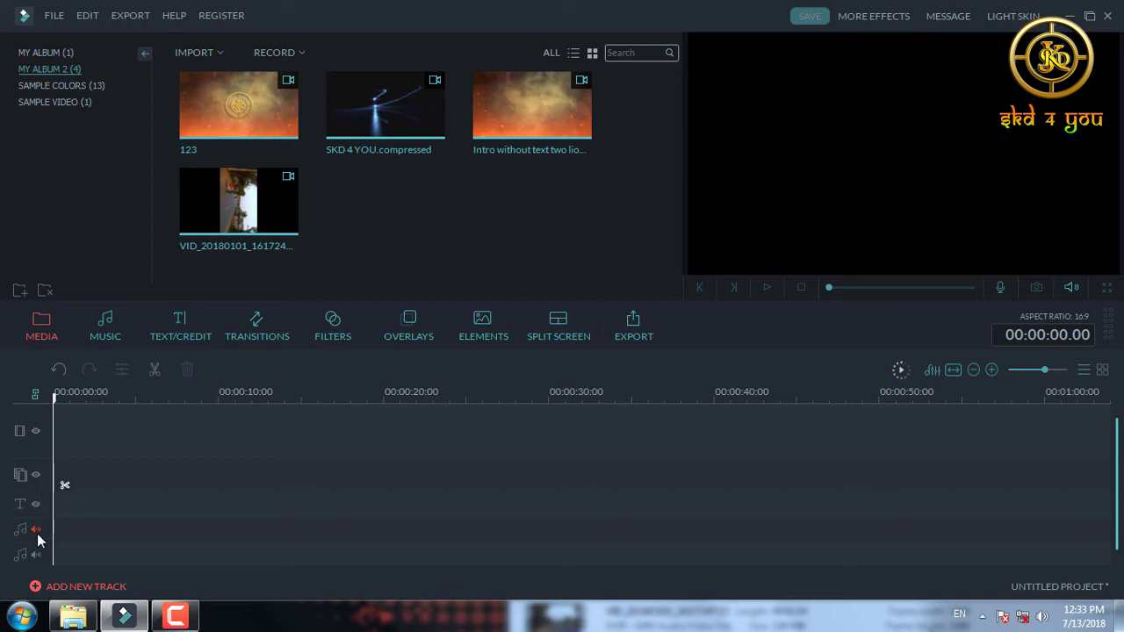
# Step: Set the project to 2 text tracks and 2 music tracks in the Track Manager, and check the track list
pyautogui.click(39, 586)
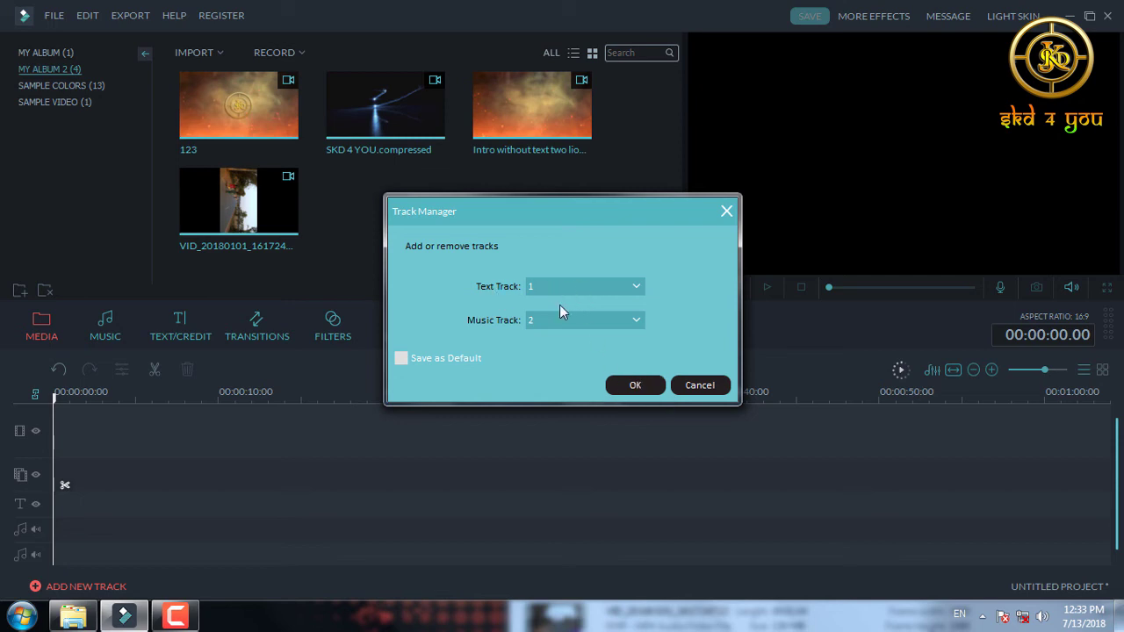
pyautogui.click(400, 359)
pyautogui.click(613, 291)
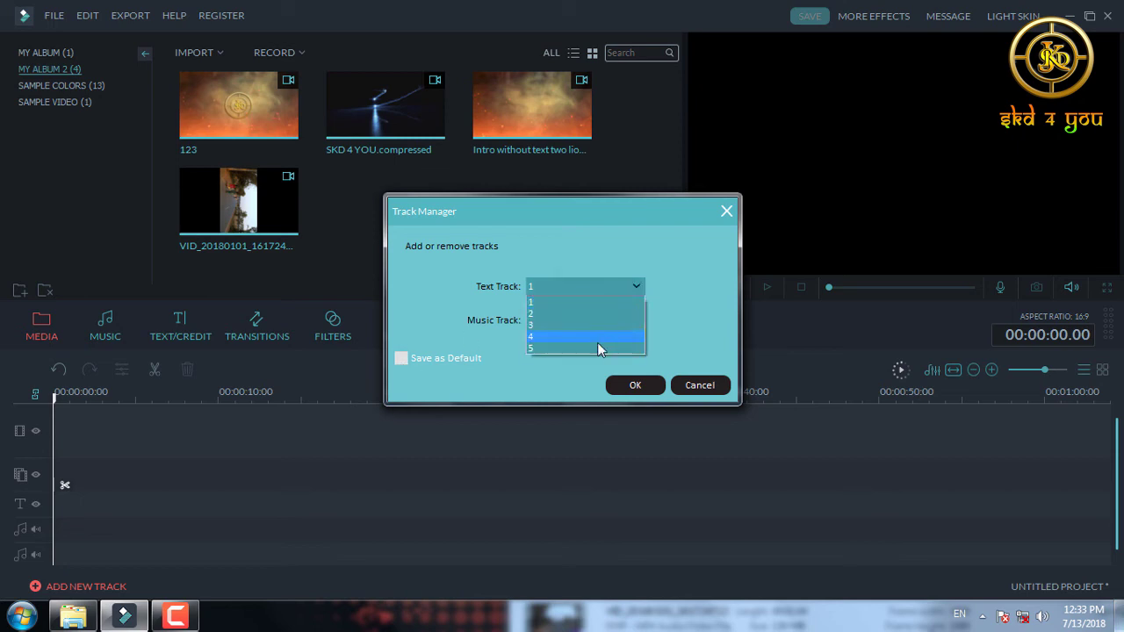
pyautogui.click(658, 315)
pyautogui.click(621, 318)
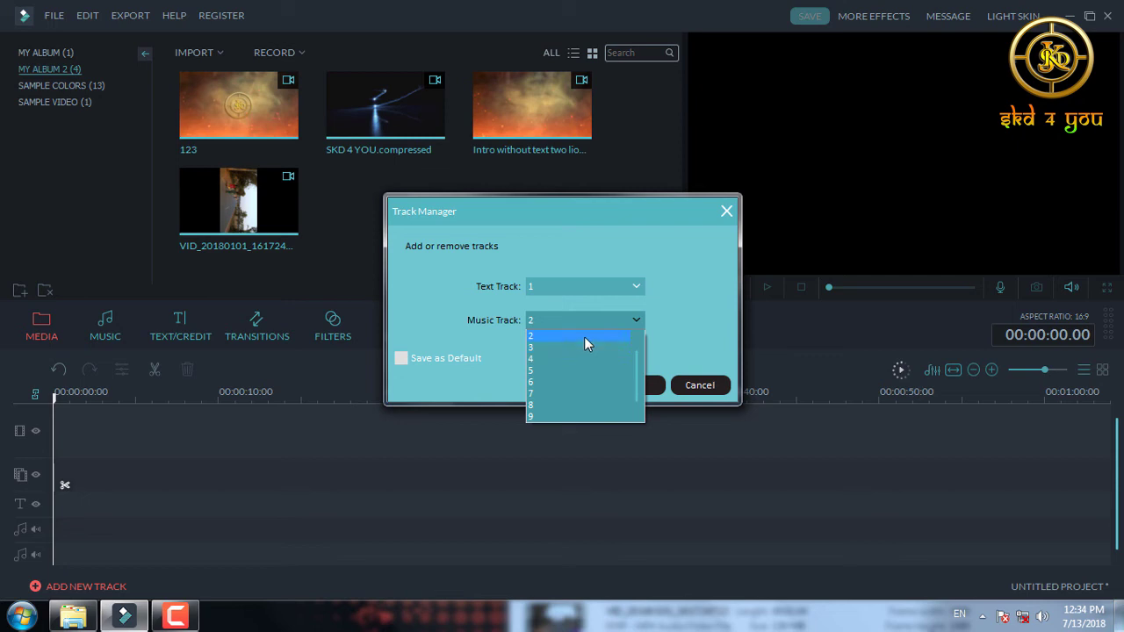
pyautogui.click(585, 337)
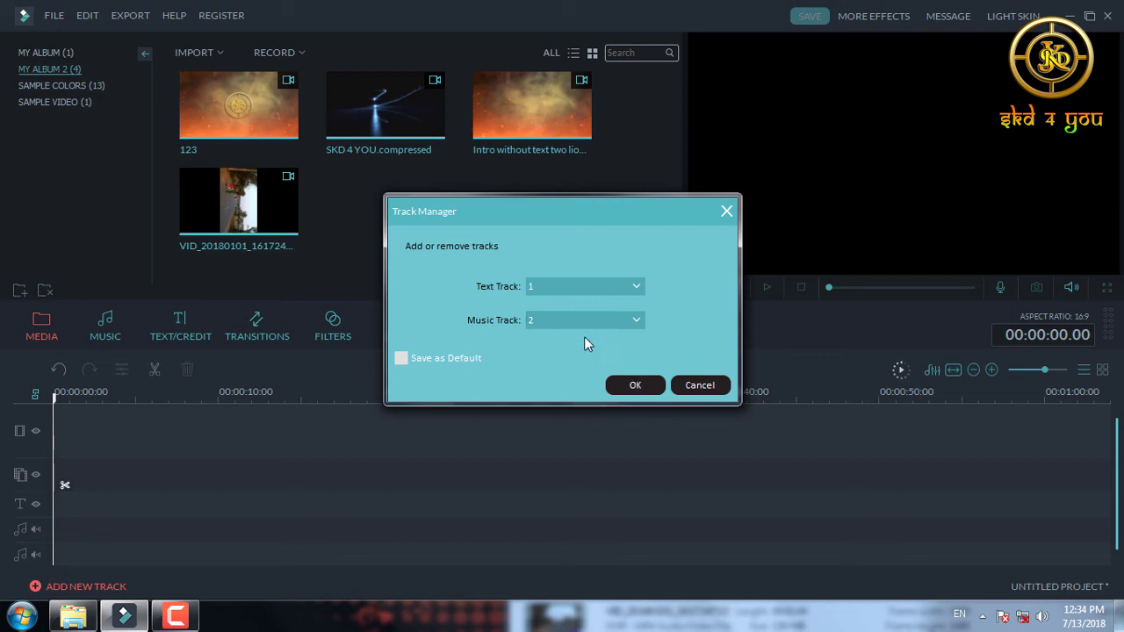
pyautogui.click(584, 287)
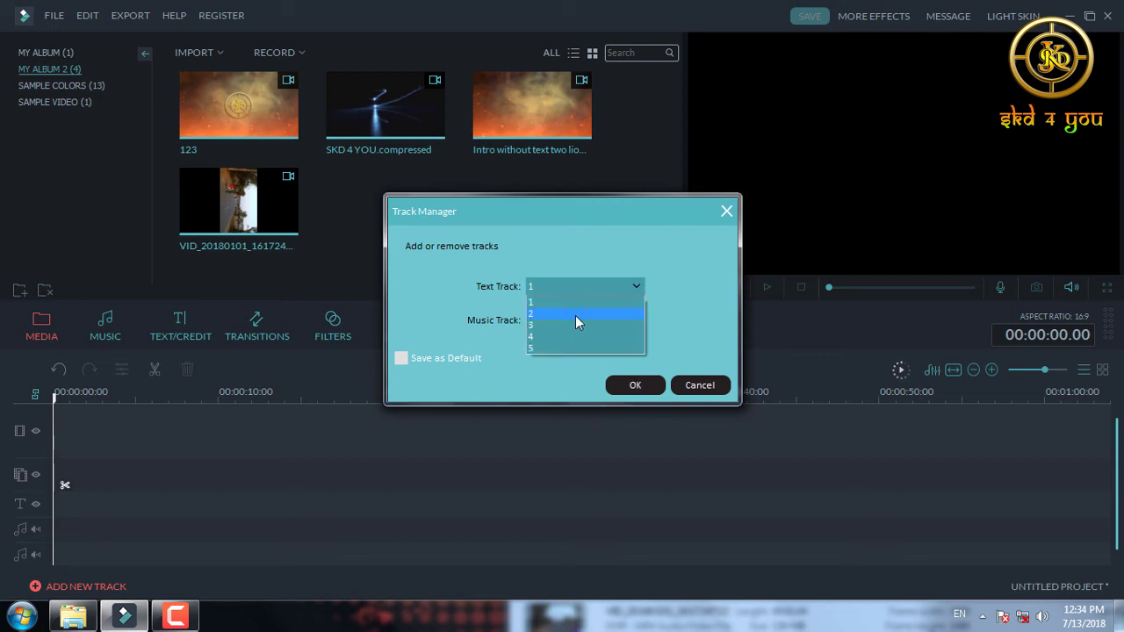
pyautogui.click(576, 314)
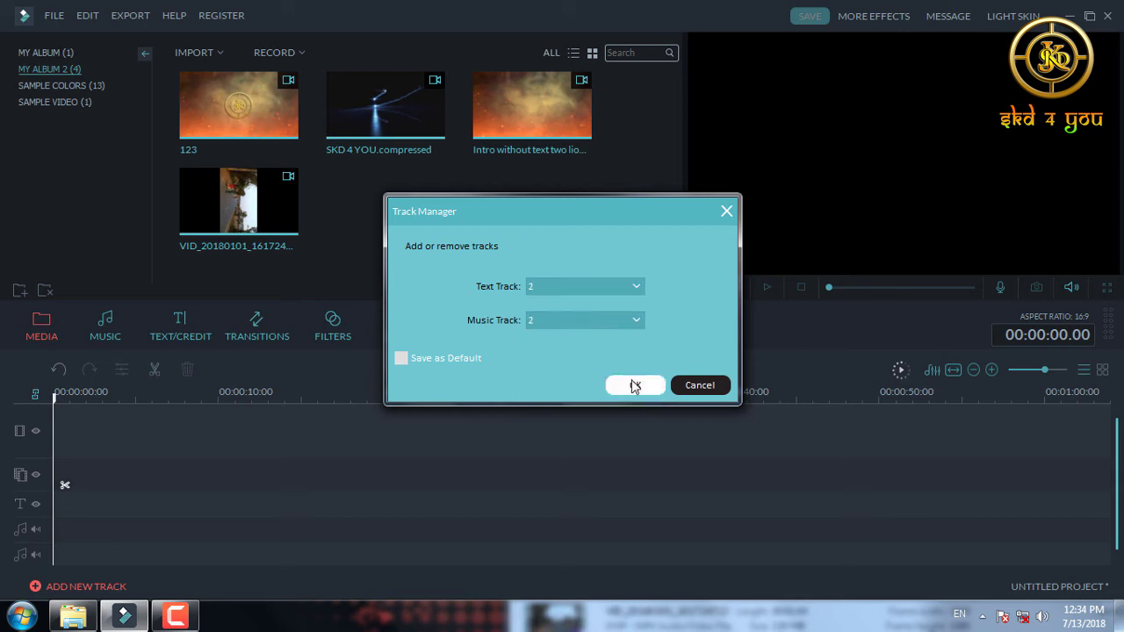
pyautogui.click(631, 385)
pyautogui.moveTo(1118, 484); pyautogui.dragTo(1120, 499)
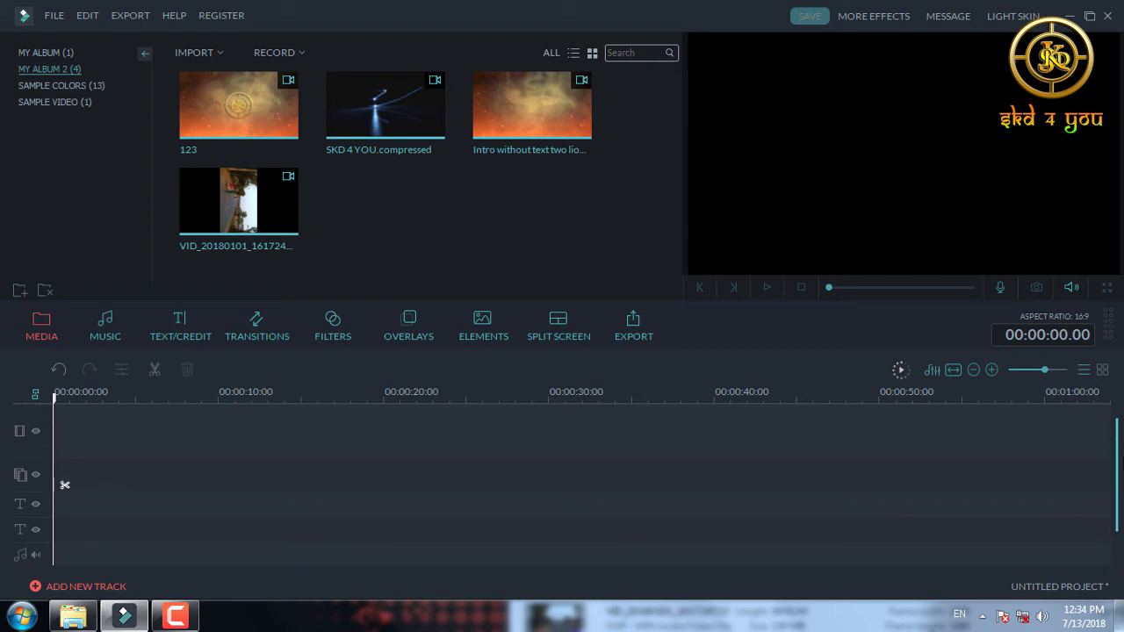
pyautogui.scroll(-1, 64, 485)
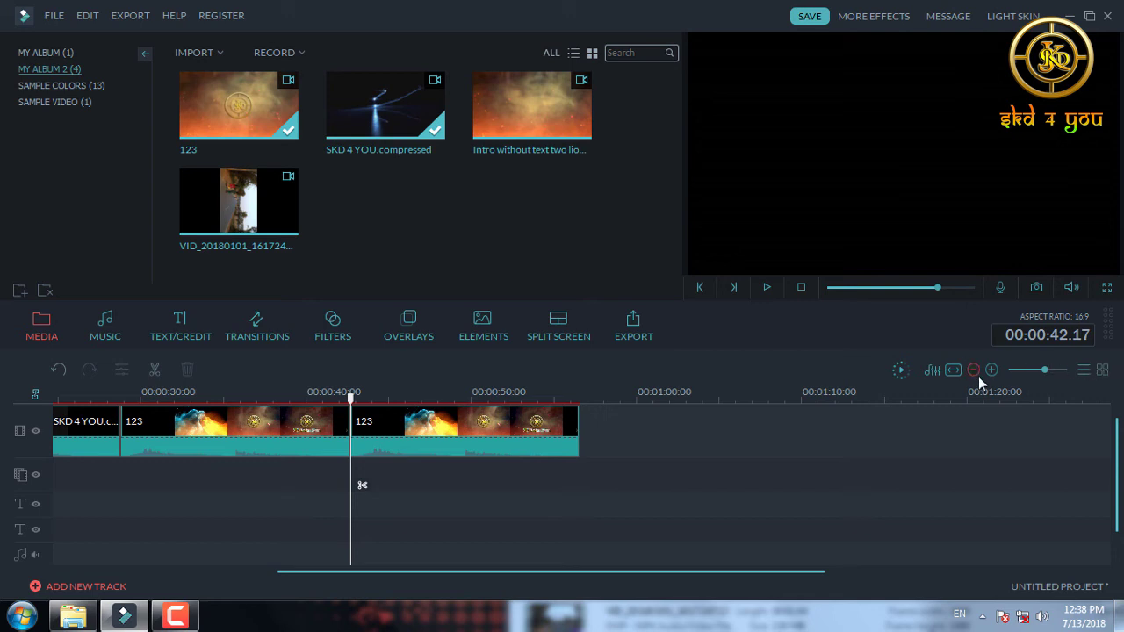
pyautogui.moveTo(879, 359)
pyautogui.mouseDown()
pyautogui.moveTo(897, 390)
pyautogui.moveTo(1120, 397)
pyautogui.mouseUp()
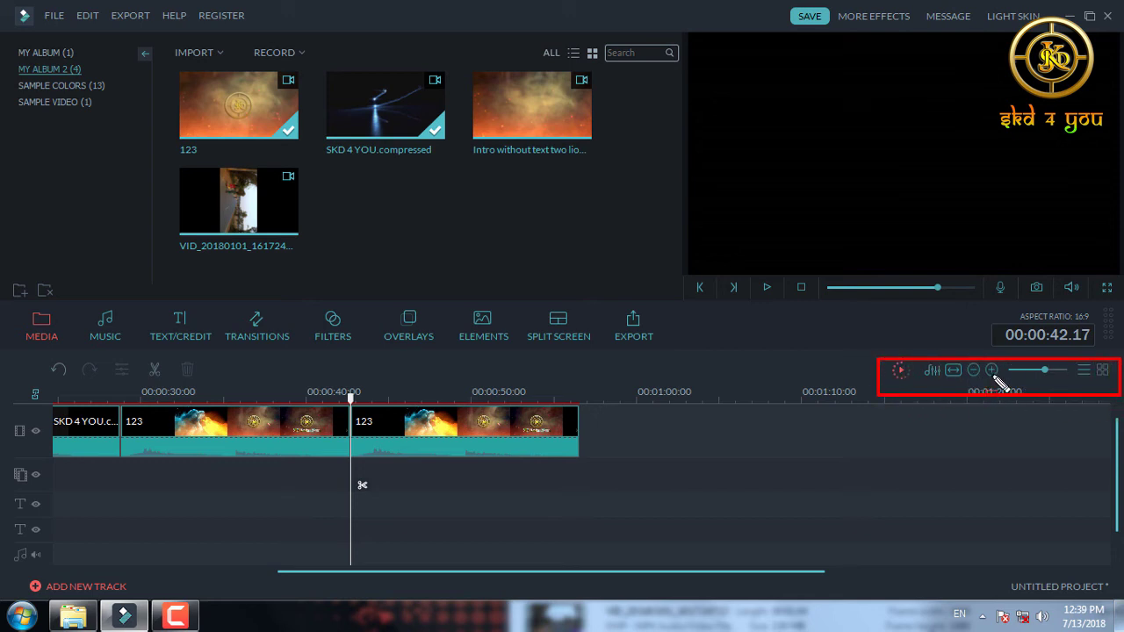
pyautogui.moveTo(964, 356)
pyautogui.mouseDown()
pyautogui.moveTo(966, 387)
pyautogui.moveTo(1073, 387)
pyautogui.mouseUp()
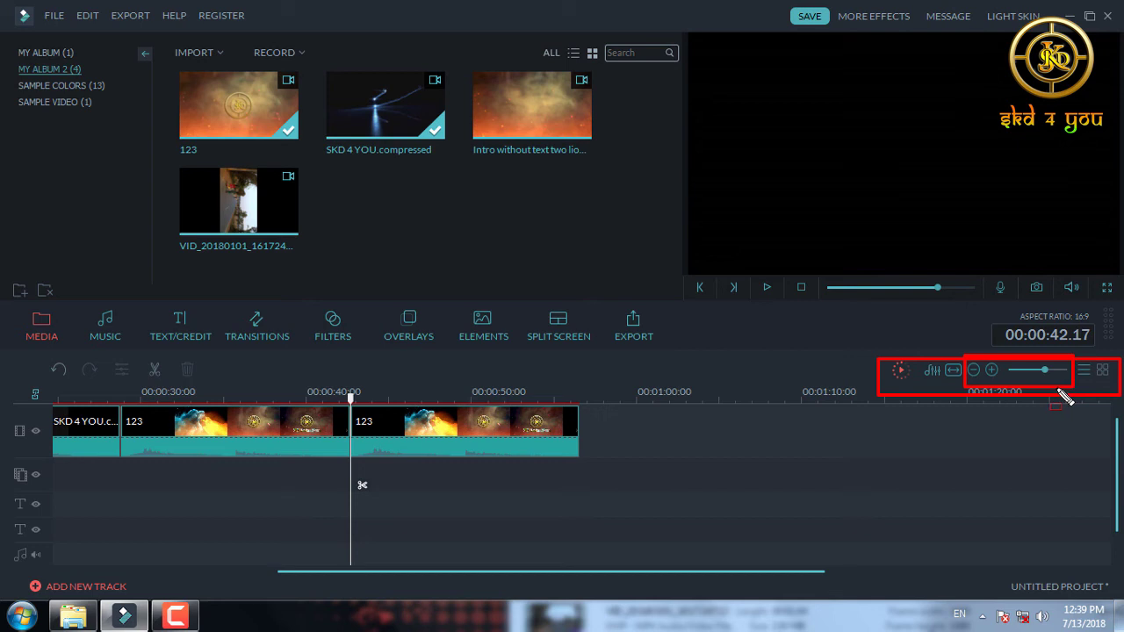
pyautogui.press('Escape')
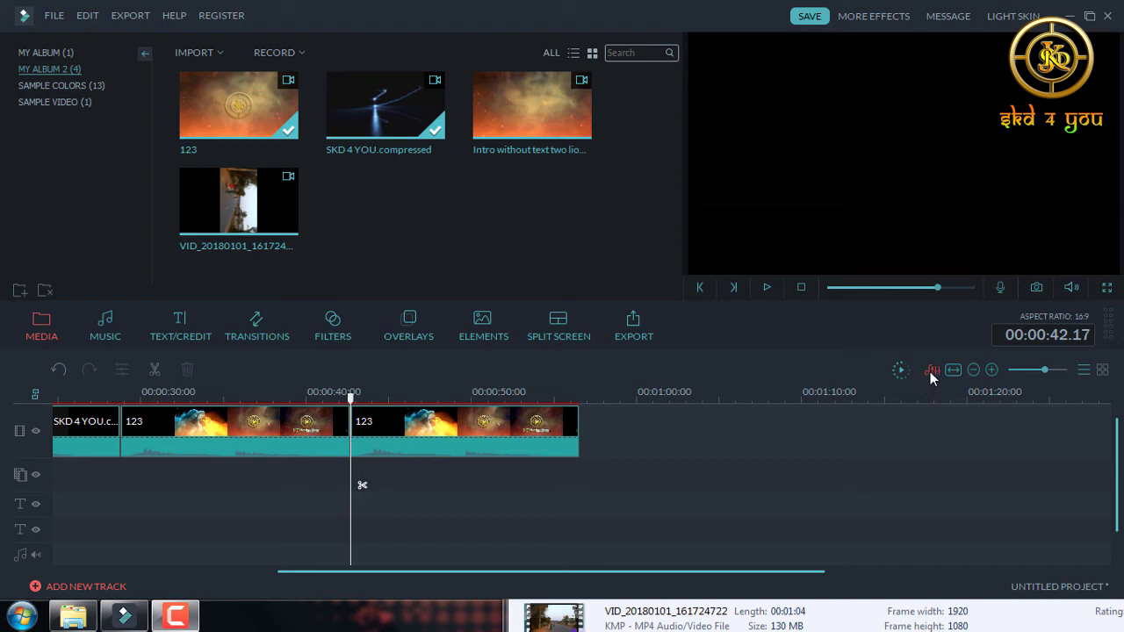
# Step: Open the Audio Mixer, check the Stereo output mode options, and accept the mixer without changing any levels
pyautogui.click(931, 371)
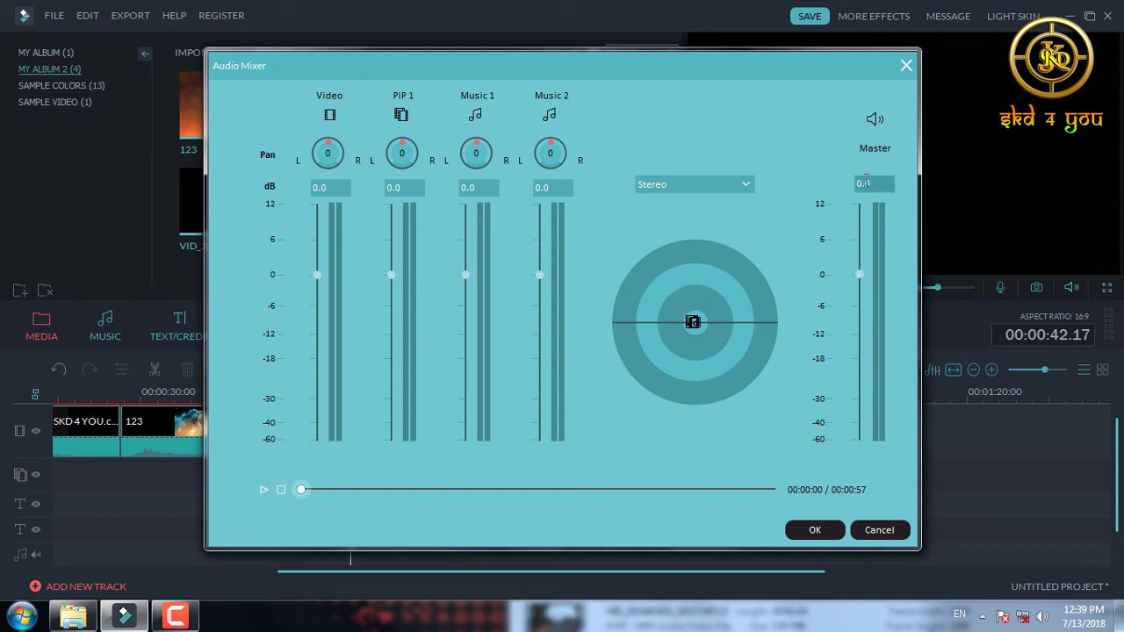
pyautogui.click(725, 186)
pyautogui.click(725, 187)
pyautogui.click(814, 532)
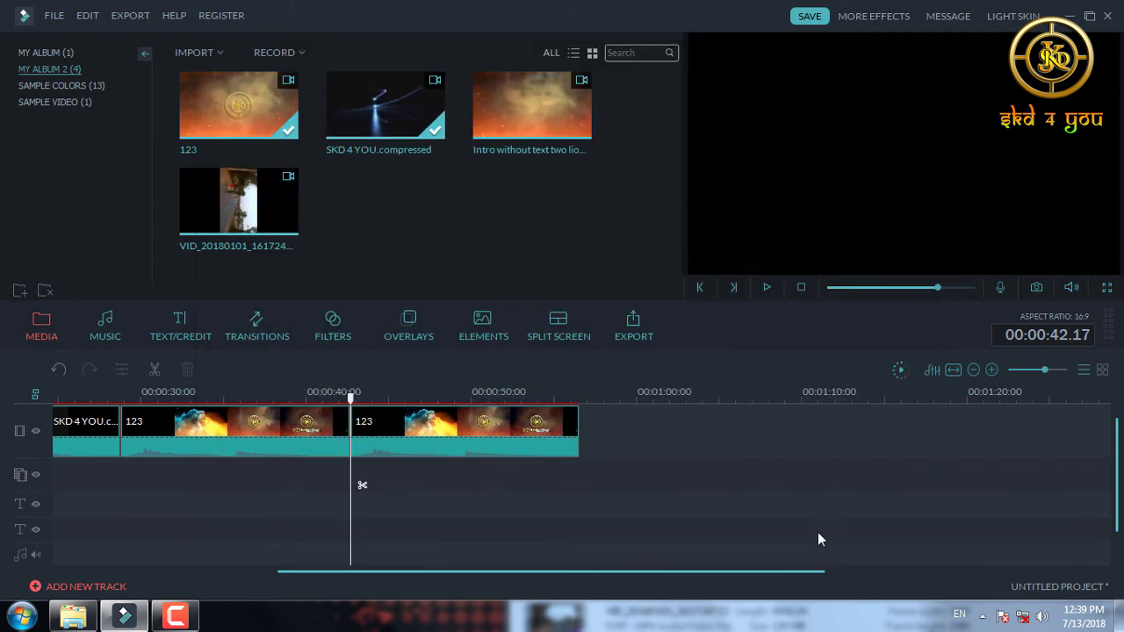
# Step: Switch to the storyboard view, look over its clip slots, and return to the timeline view
pyautogui.click(1103, 371)
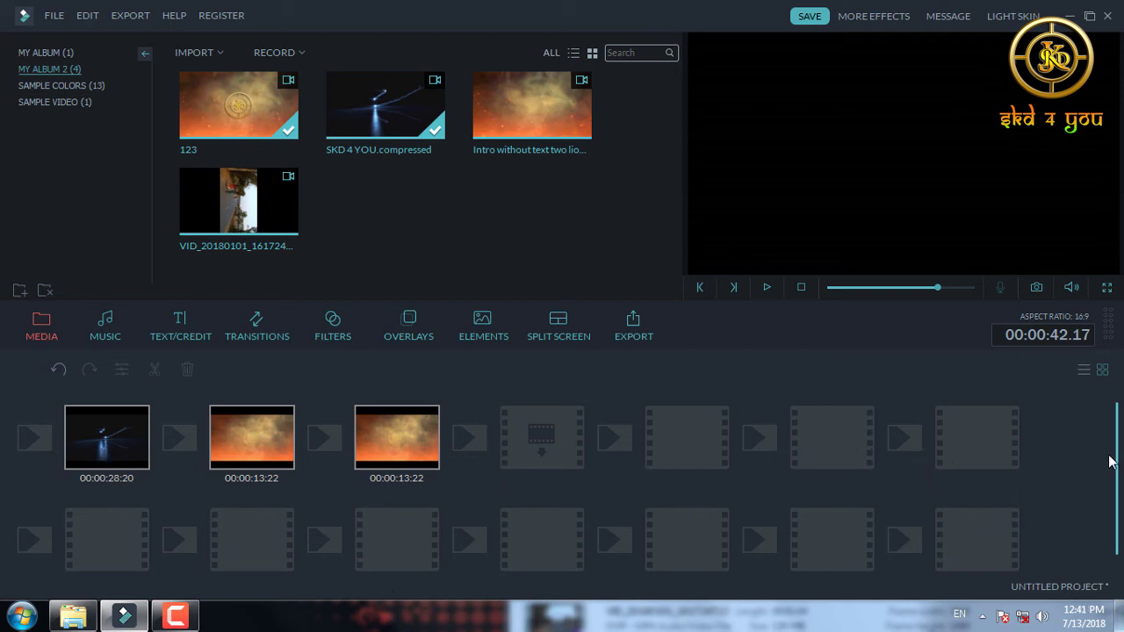
pyautogui.moveTo(1117, 460); pyautogui.dragTo(1120, 473)
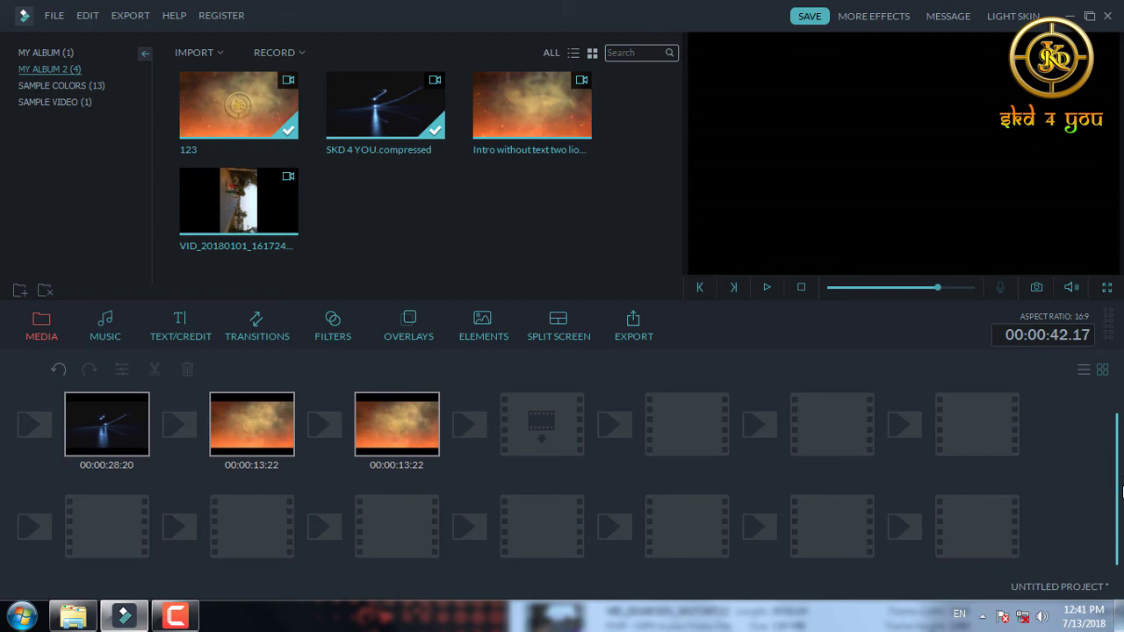
pyautogui.scroll(1, 1120, 492)
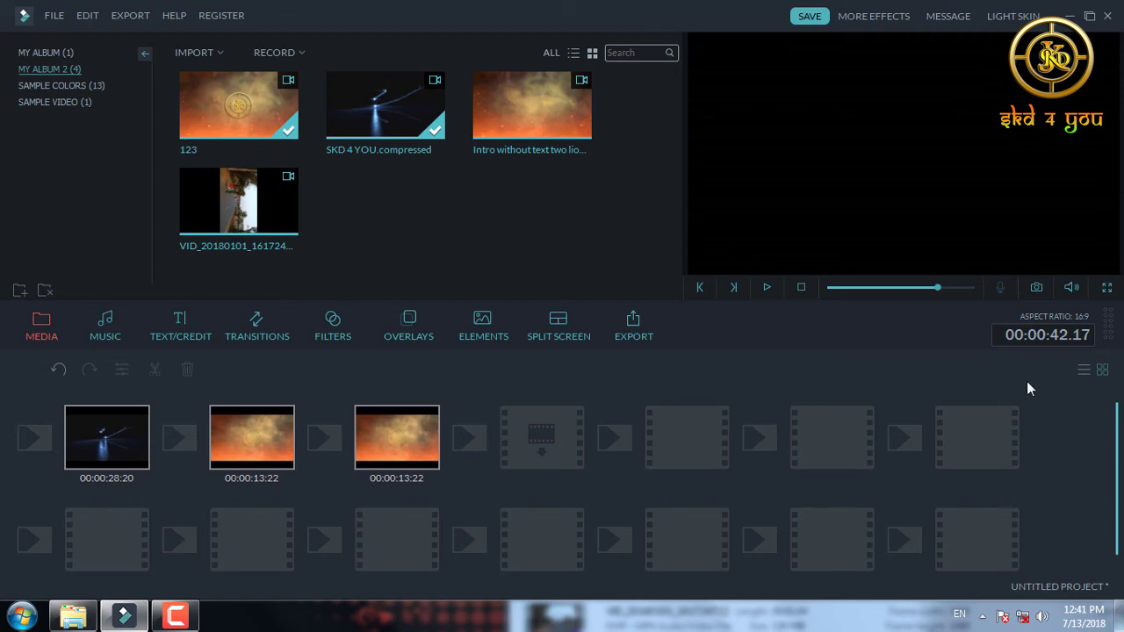
pyautogui.click(1085, 370)
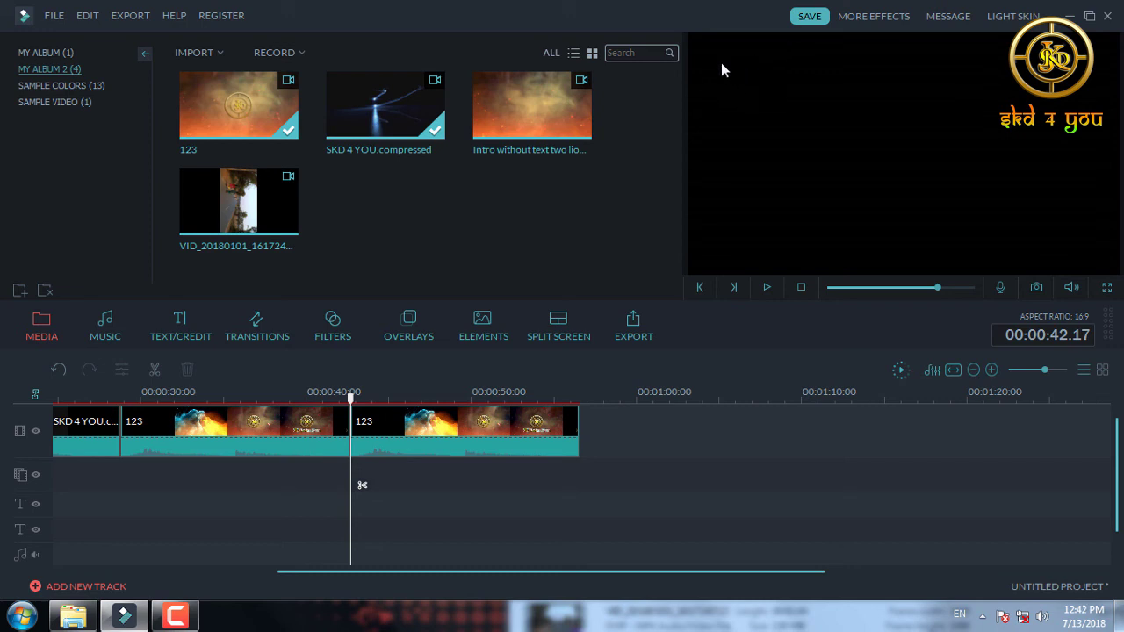
# Step: Open the Save As dialog for the project, look at the Desktop as save location, and close it without saving
pyautogui.click(811, 19)
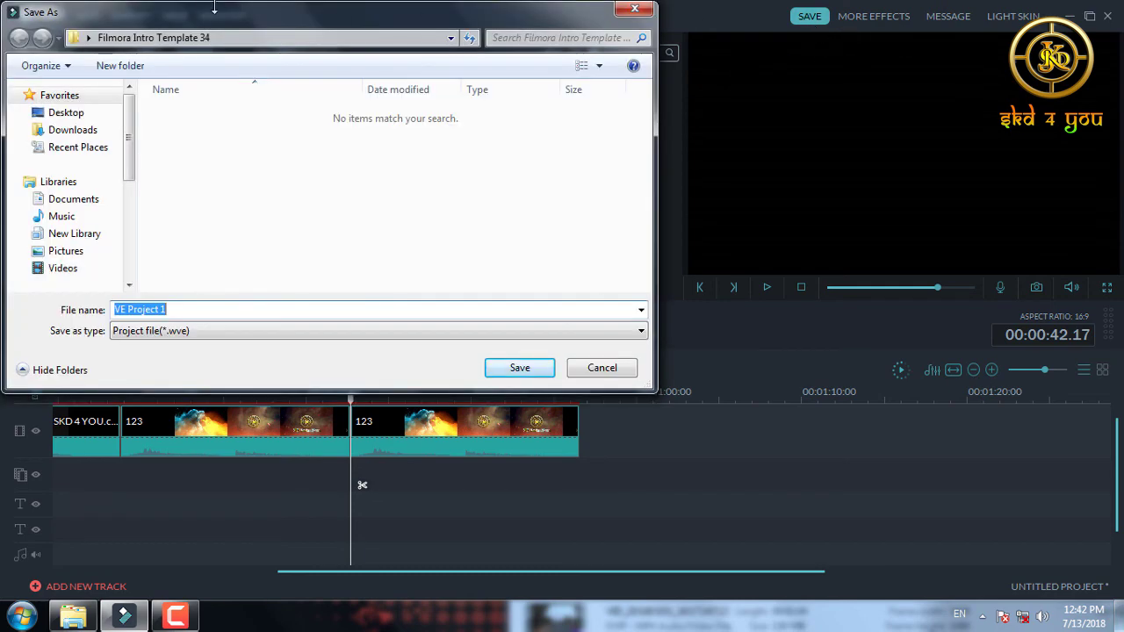
pyautogui.moveTo(201, 11); pyautogui.dragTo(347, 56)
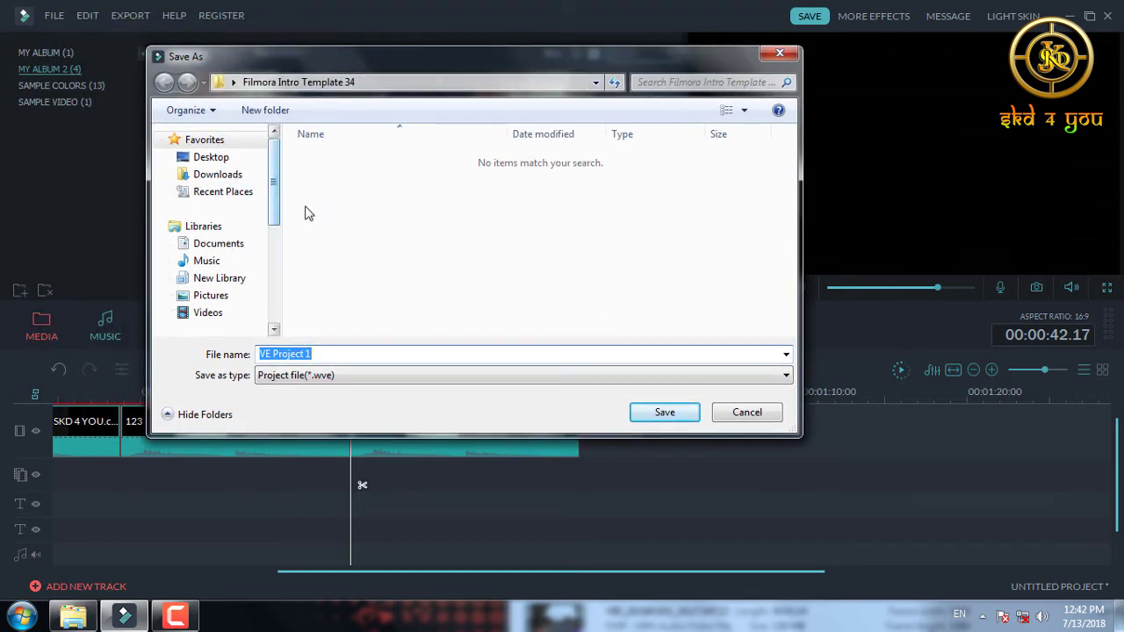
pyautogui.click(335, 358)
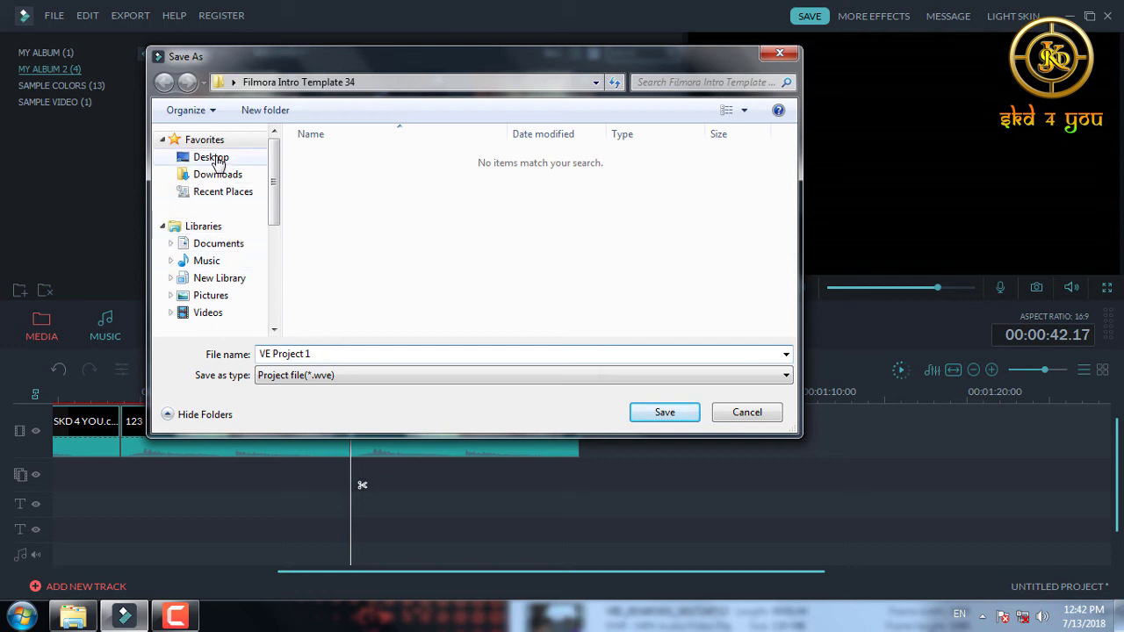
pyautogui.click(217, 165)
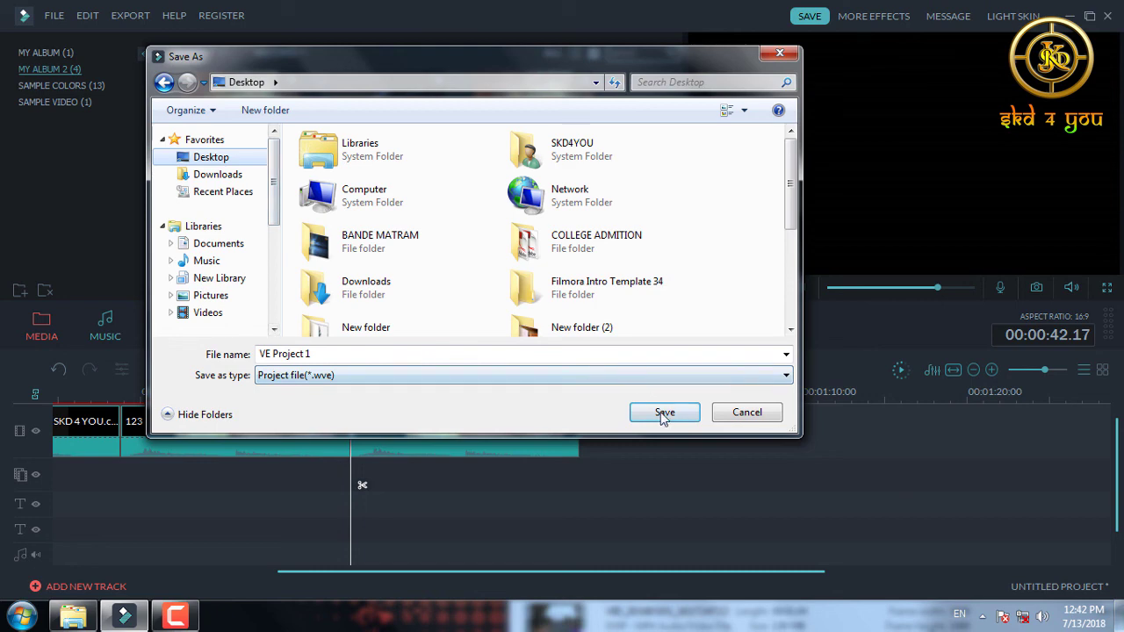
pyautogui.click(785, 54)
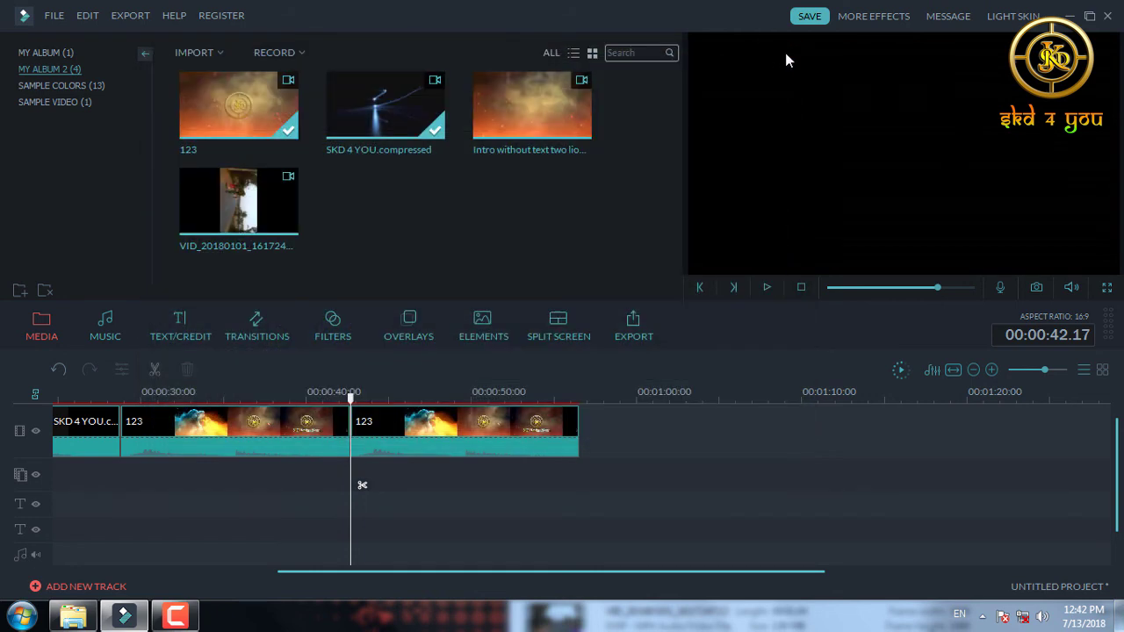
# Step: Check the Filmora Effects Store and the Message Center, closing each window after viewing it
pyautogui.click(861, 20)
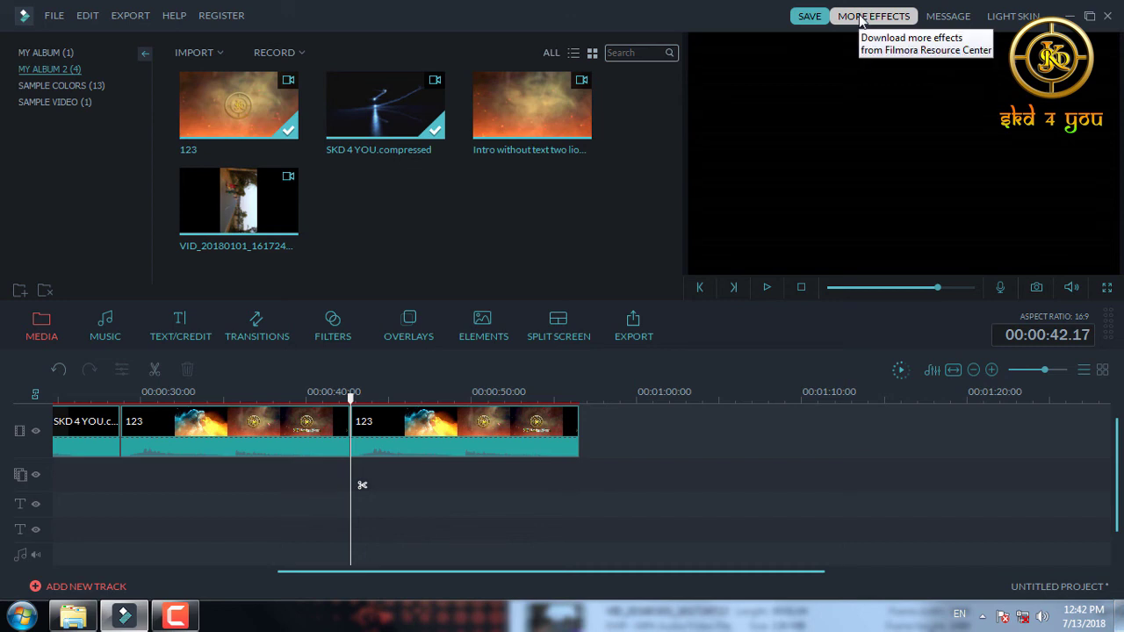
pyautogui.click(860, 21)
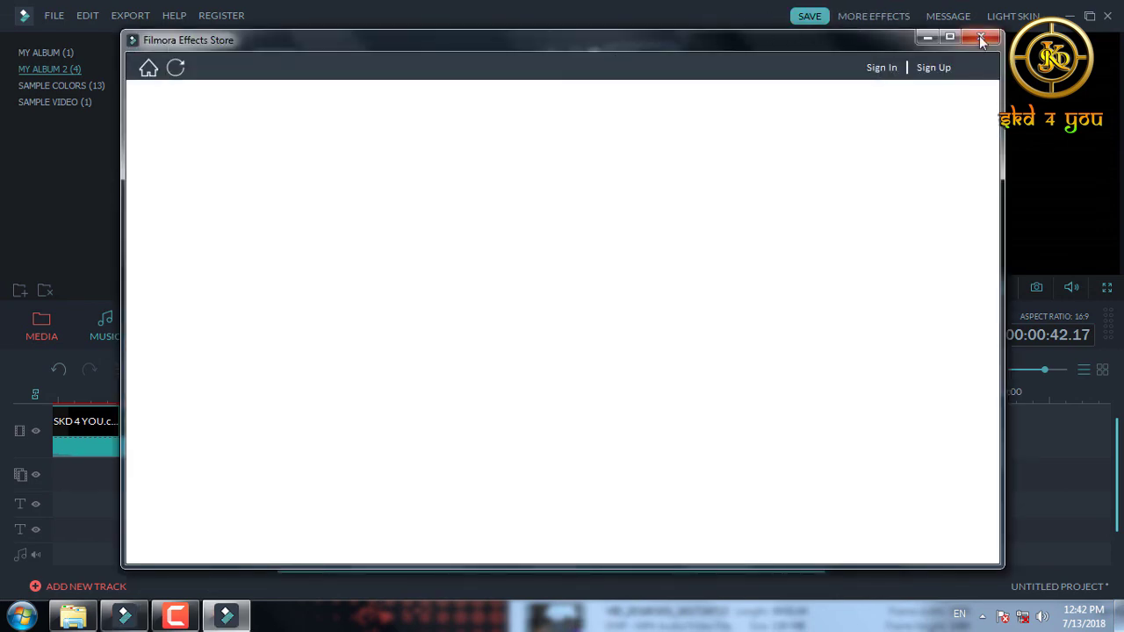
pyautogui.click(981, 37)
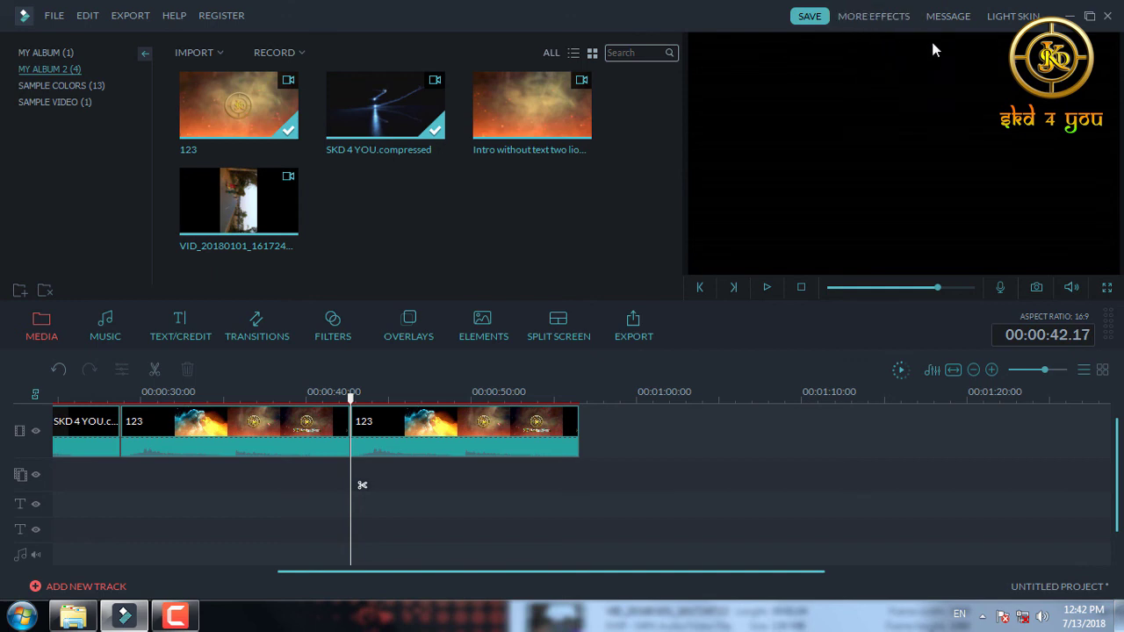
pyautogui.click(949, 17)
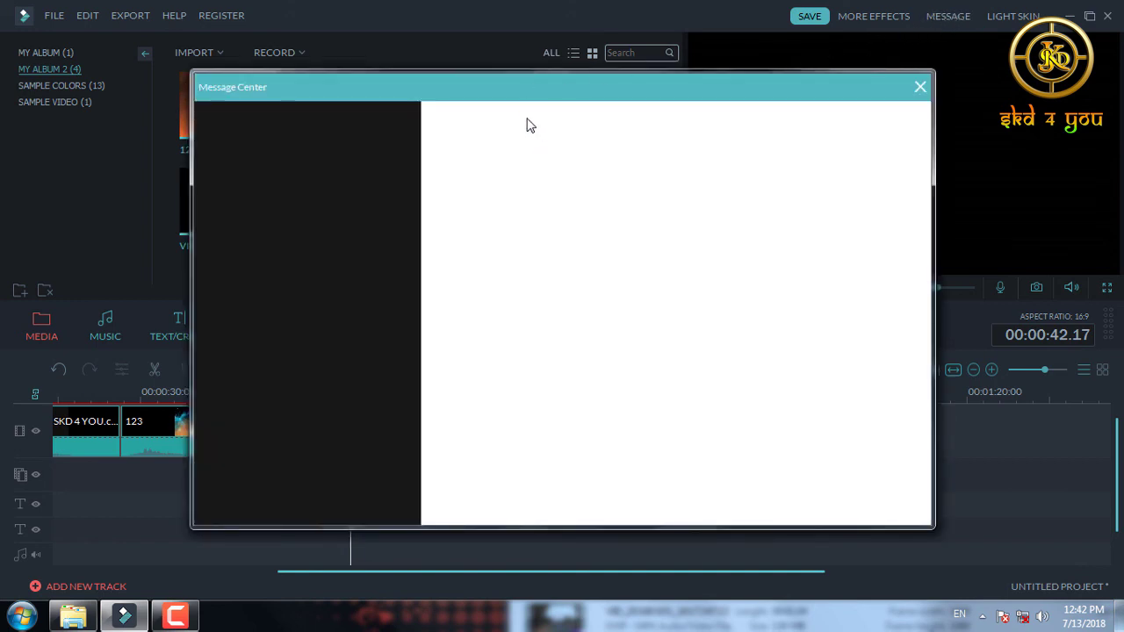
pyautogui.click(920, 88)
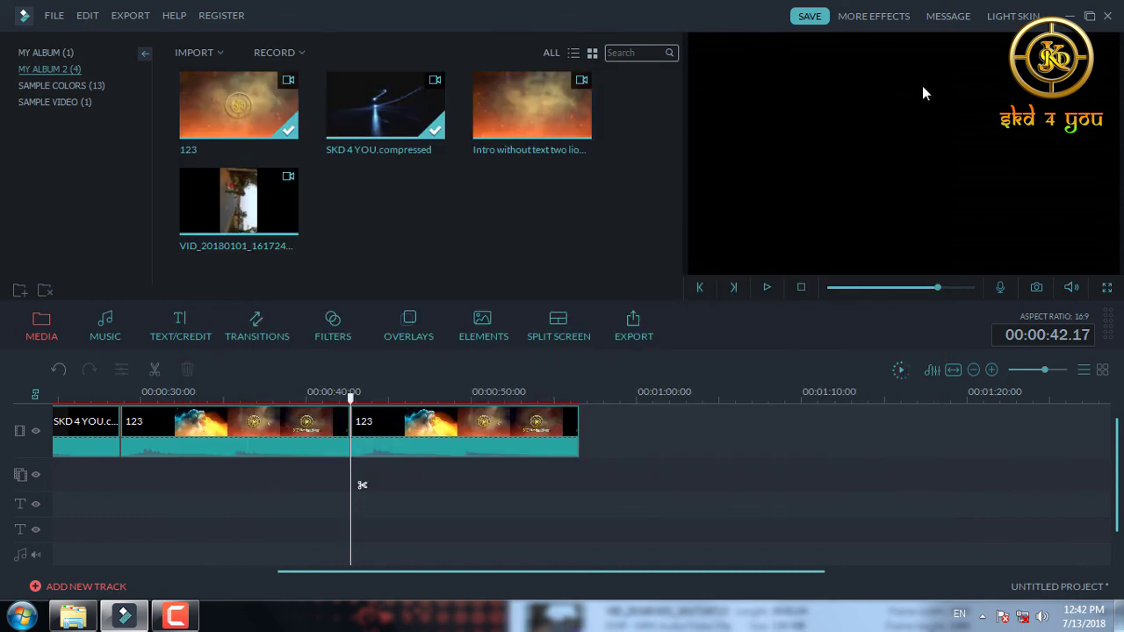
# Step: Switch the interface to the light skin and return it to the dark skin
pyautogui.click(1002, 25)
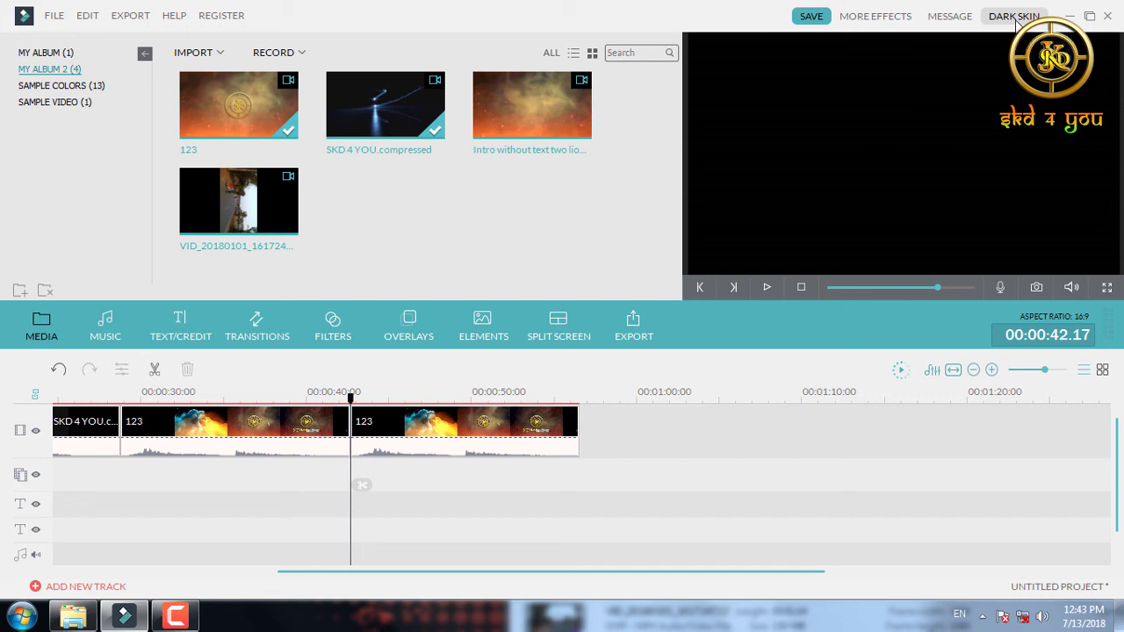
pyautogui.click(1017, 25)
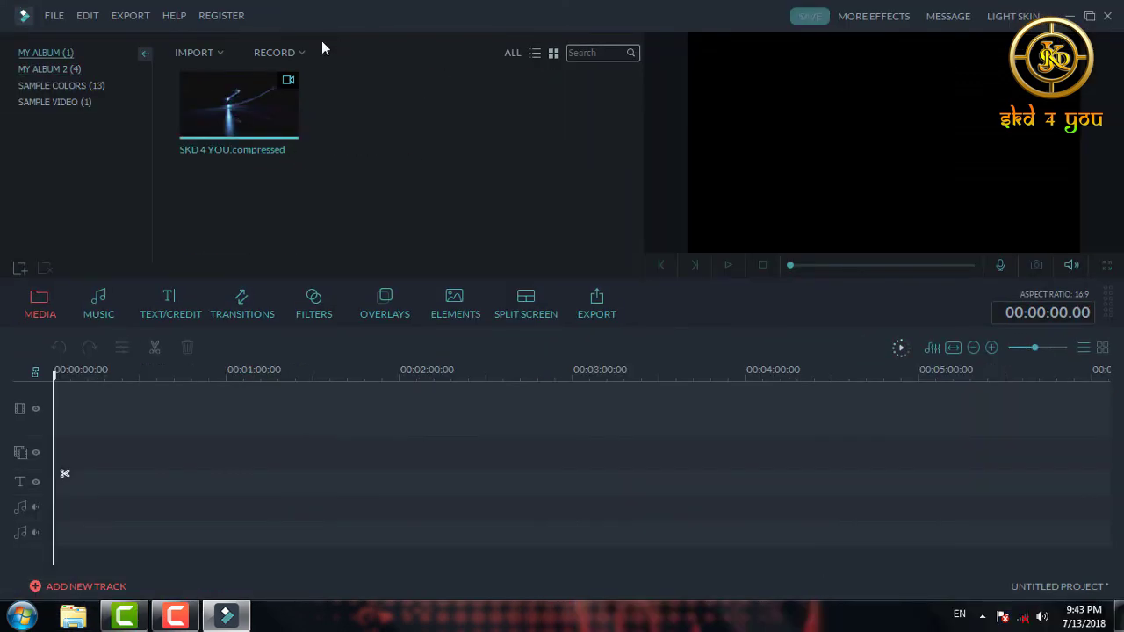
pyautogui.hotkey('ctrl', 'shift', 'd')
pyautogui.moveTo(163, 38)
pyautogui.mouseDown()
pyautogui.moveTo(209, 74)
pyautogui.moveTo(318, 73)
pyautogui.mouseUp()
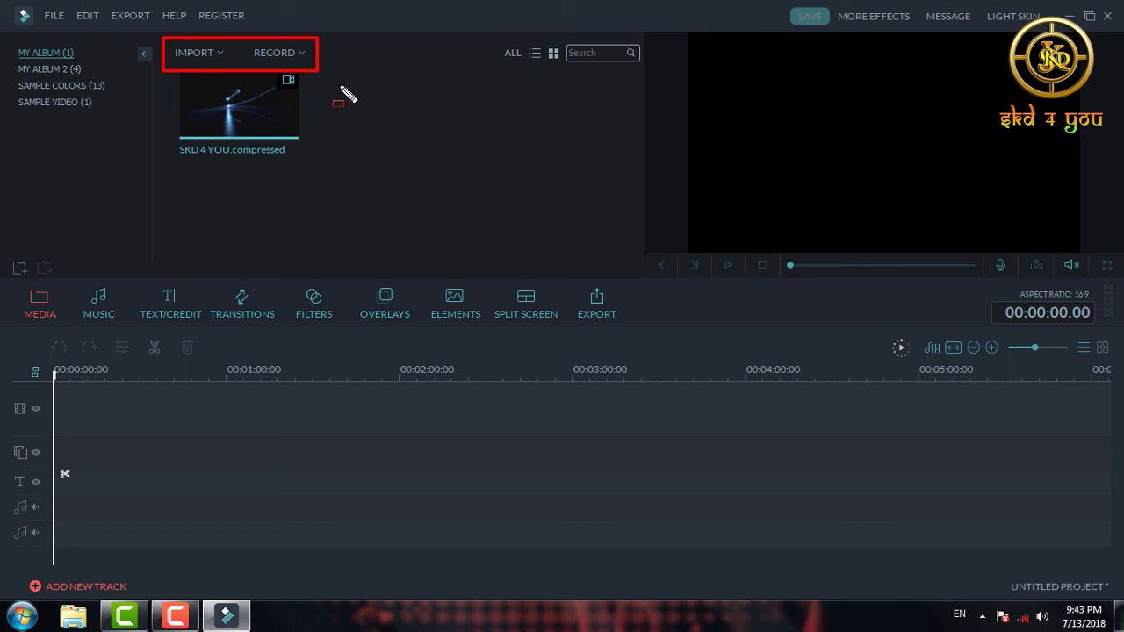
pyautogui.press('Escape')
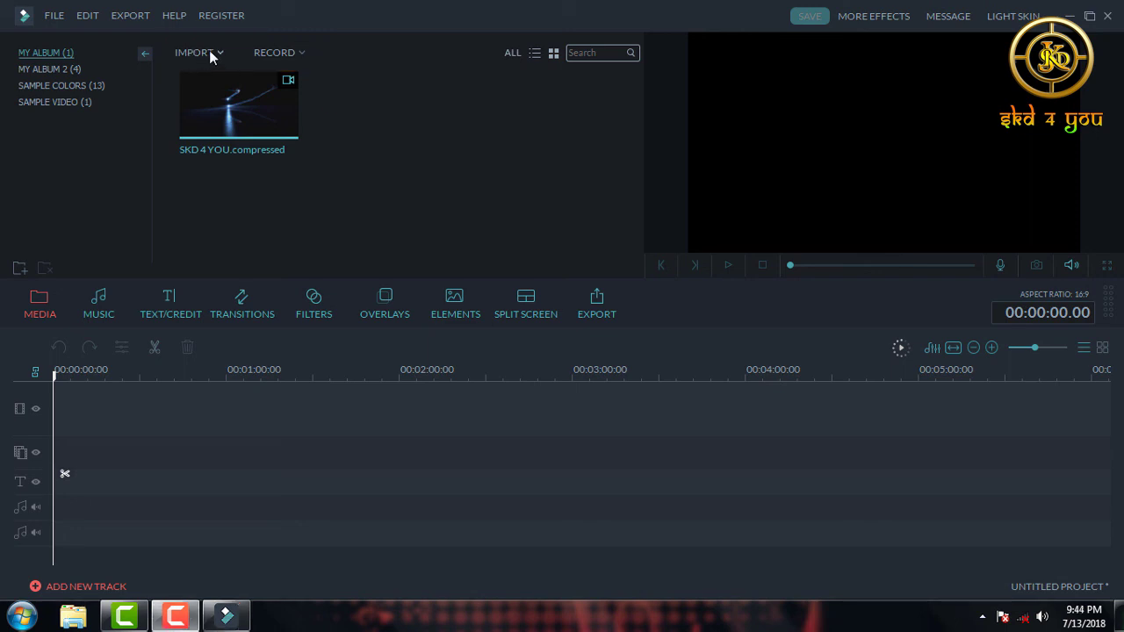
# Step: Look over the available media import sources and the recording options for webcam, PC screen and voiceover
pyautogui.click(210, 55)
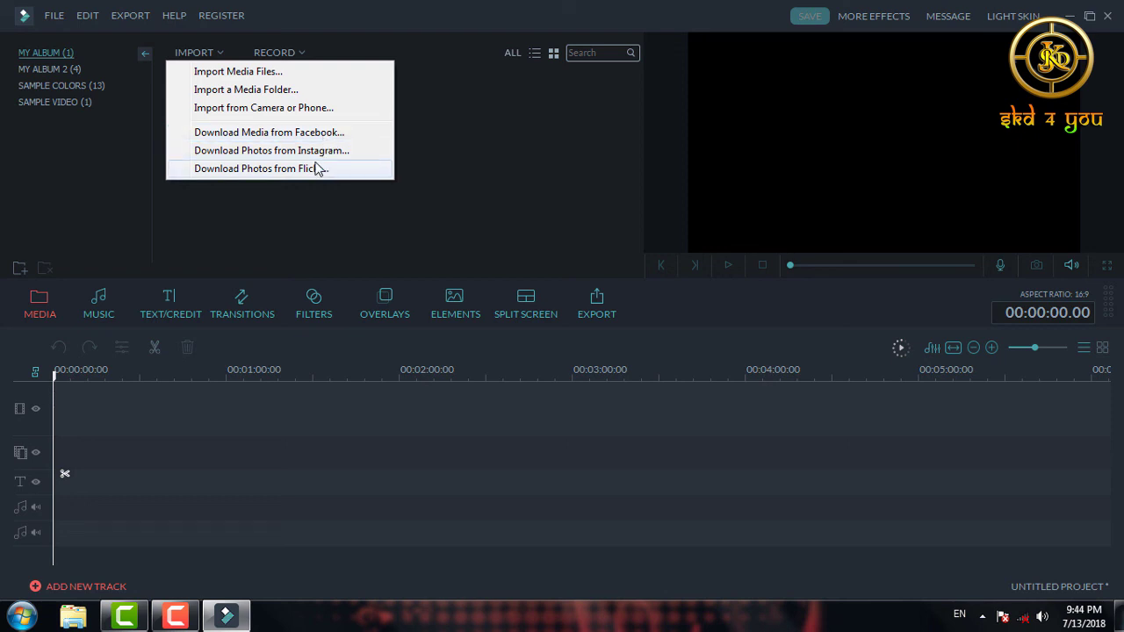
pyautogui.click(425, 148)
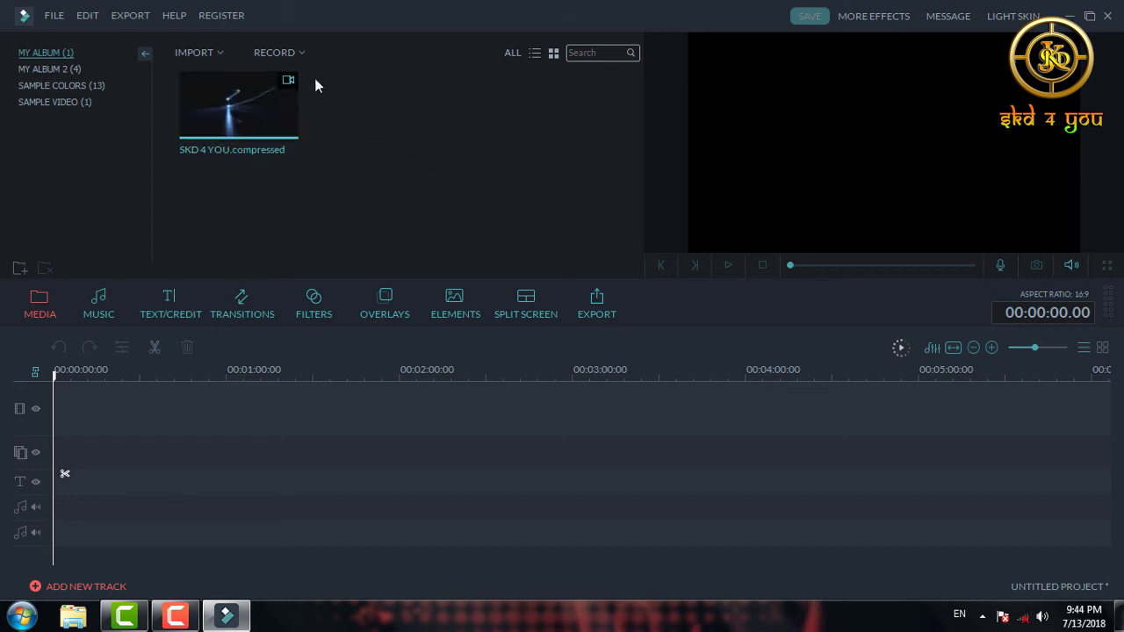
pyautogui.click(291, 54)
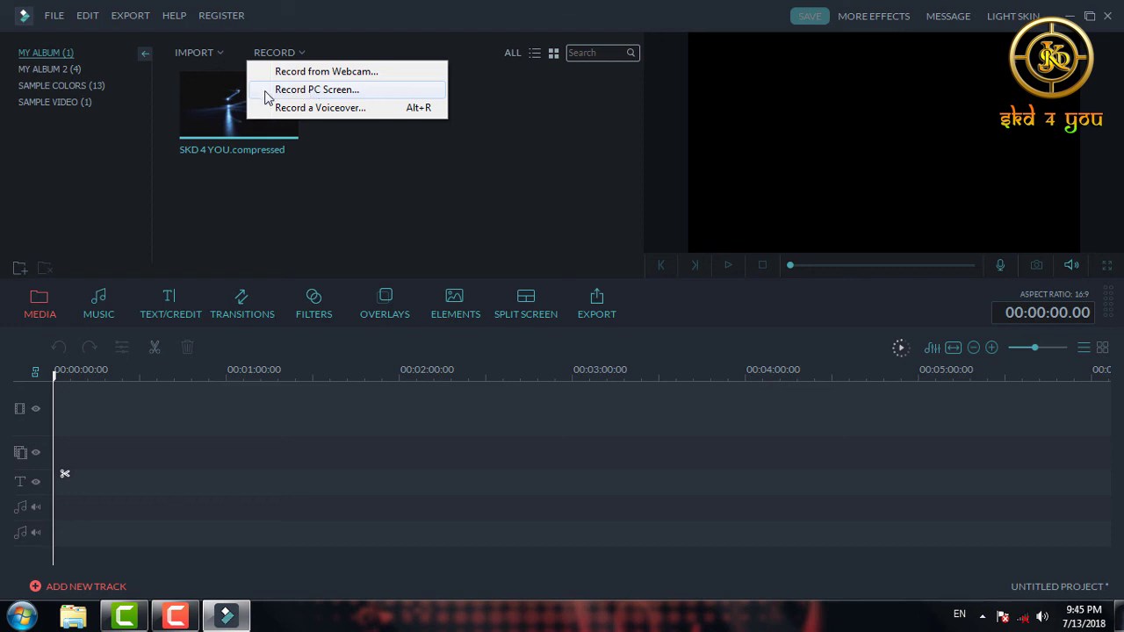
# Step: Open the voiceover recorder from the recording options and from the preview controls, closing it each time without recording
pyautogui.click(336, 110)
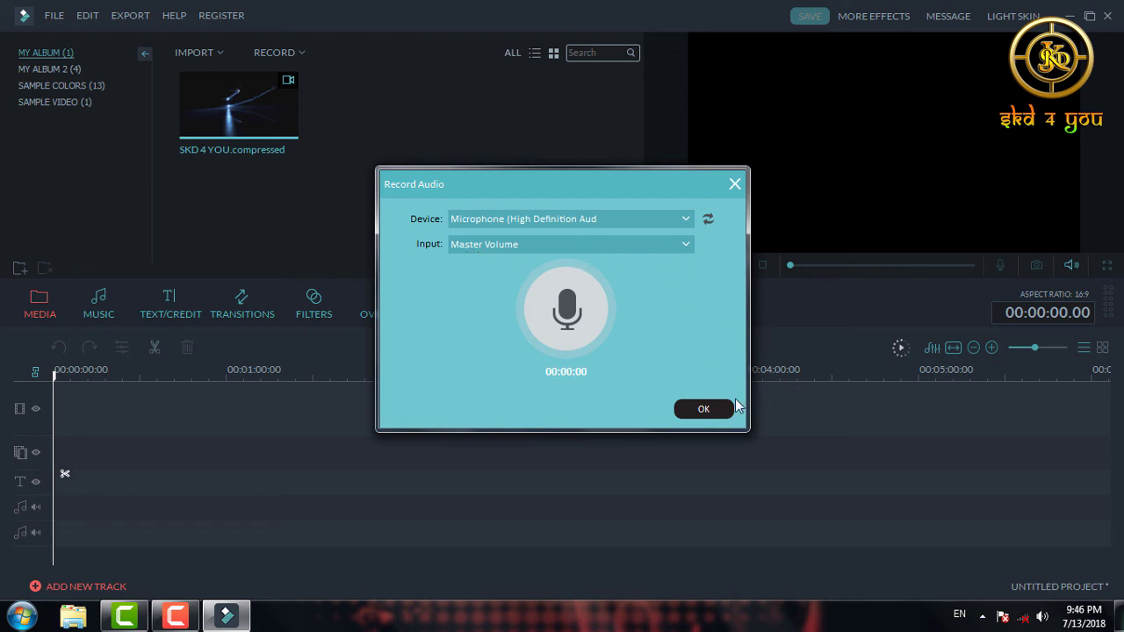
pyautogui.click(735, 185)
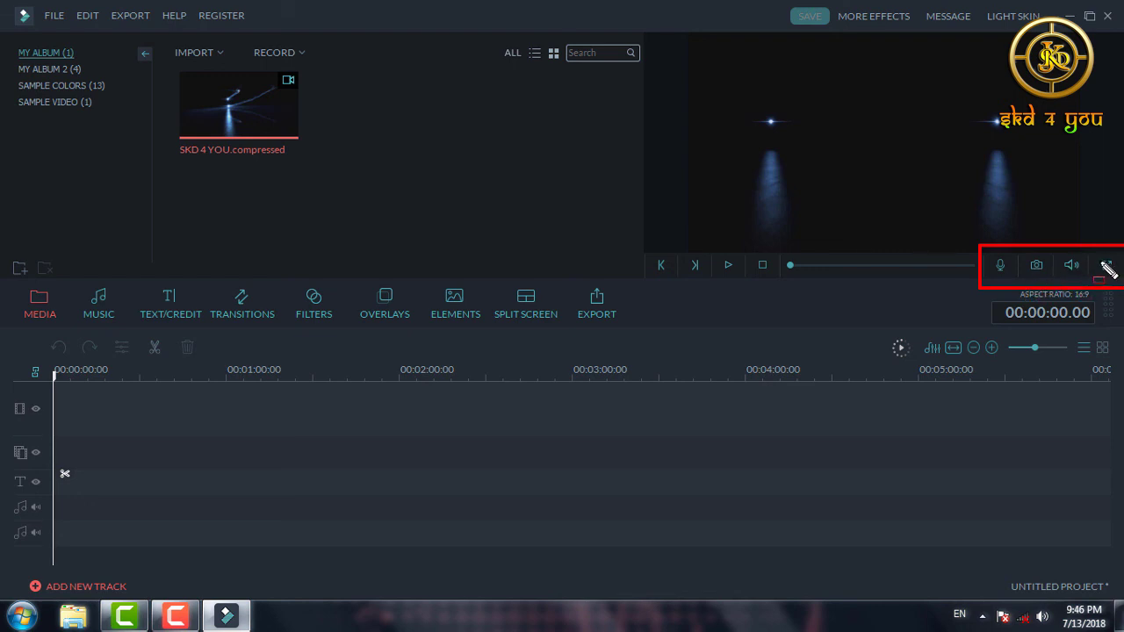
pyautogui.click(1000, 264)
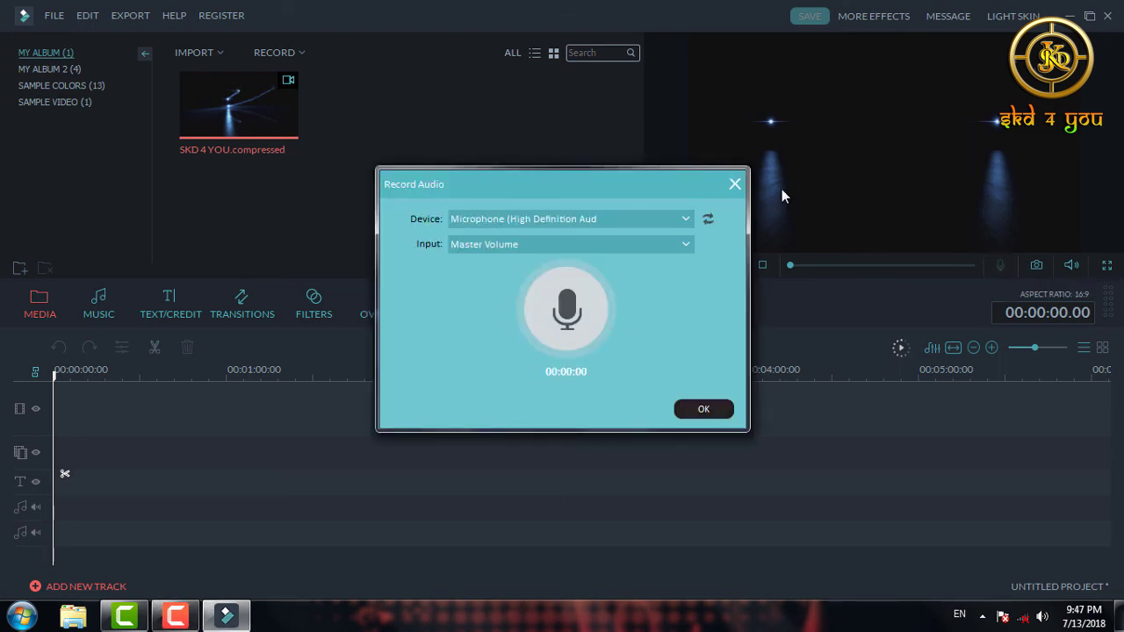
pyautogui.click(734, 184)
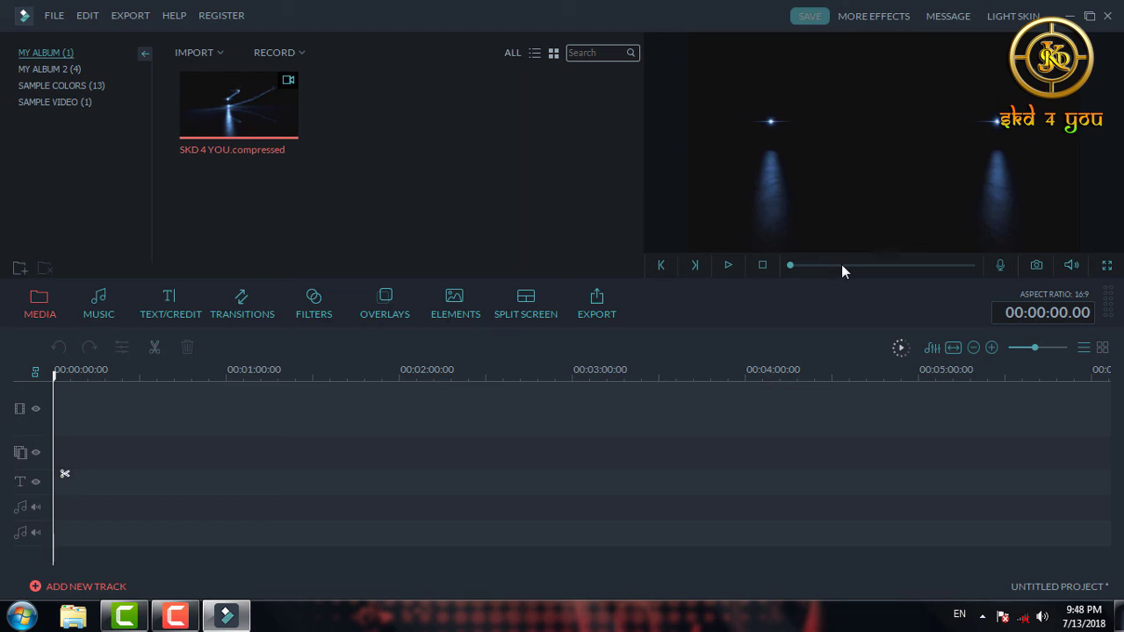
# Step: Move the SKD 4 YOU.compressed preview to about 22 seconds, where the logo shows, and take a snapshot of that frame
pyautogui.moveTo(841, 265); pyautogui.dragTo(915, 280)
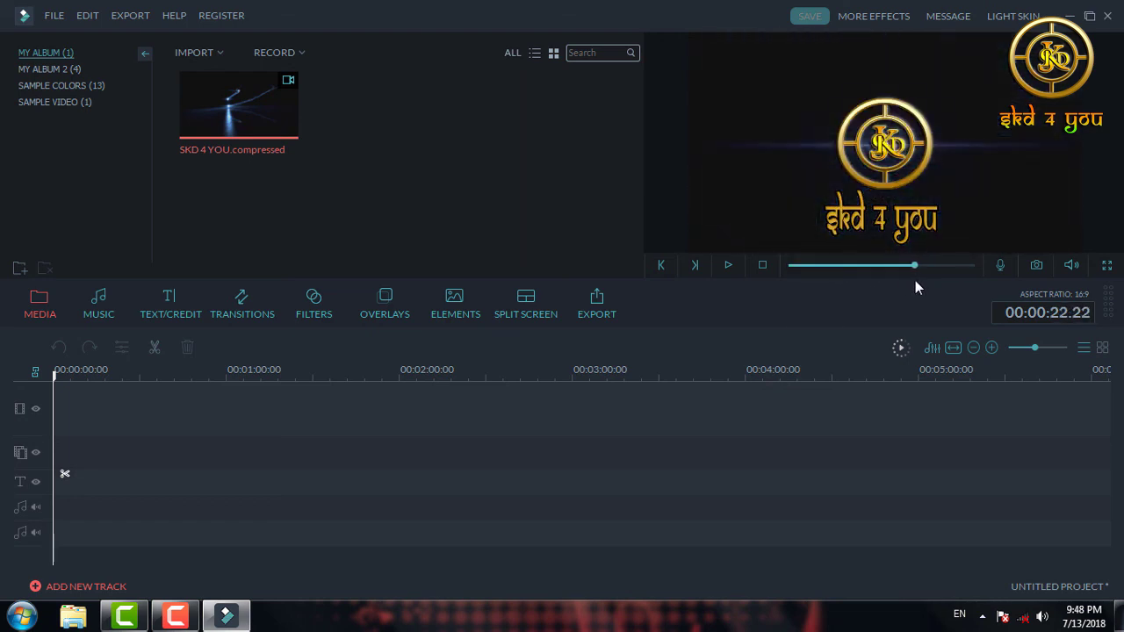
pyautogui.click(1036, 267)
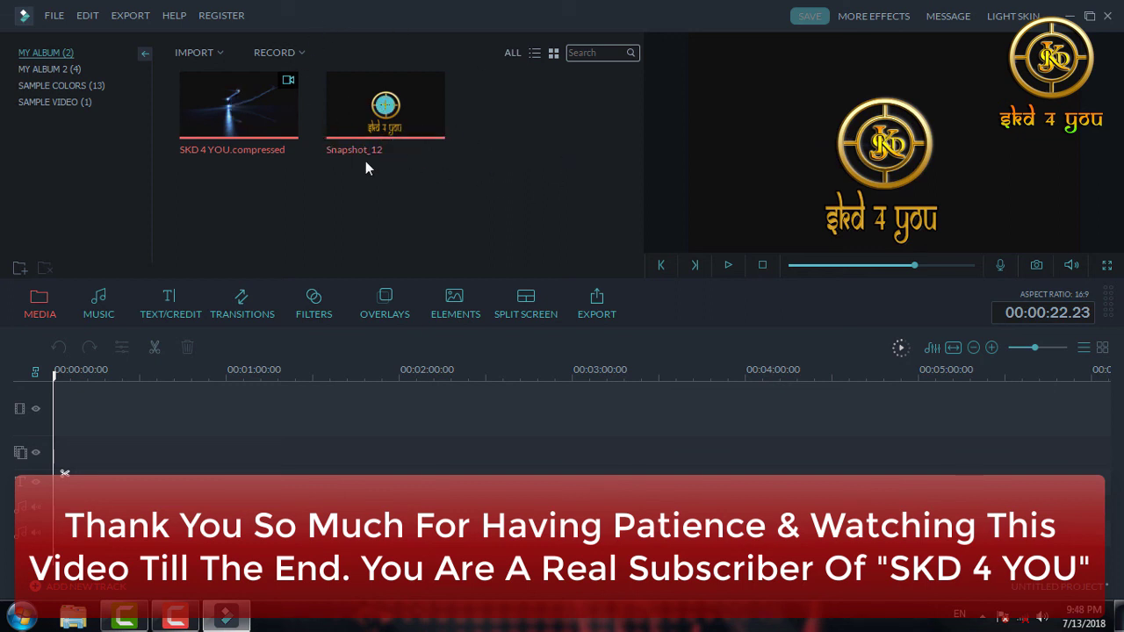
# Step: Place Snapshot_12 at the start of the video track and extend its duration to about 1 minute 15 seconds
pyautogui.click(356, 118)
pyautogui.moveTo(356, 123); pyautogui.dragTo(318, 413)
pyautogui.moveTo(208, 417); pyautogui.dragTo(199, 413)
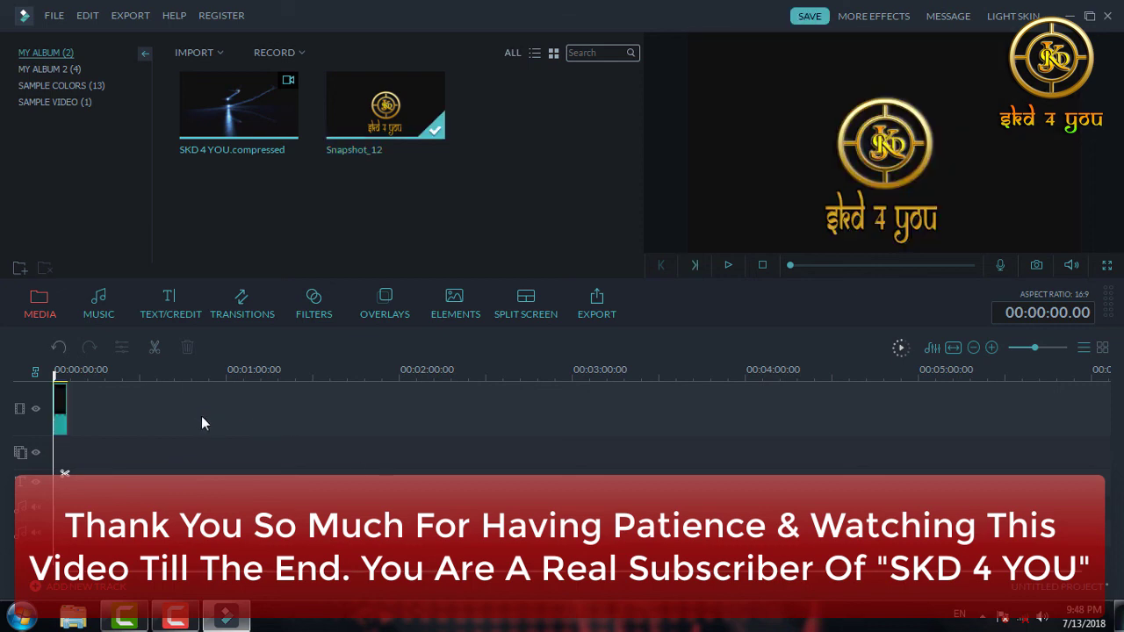
pyautogui.click(63, 420)
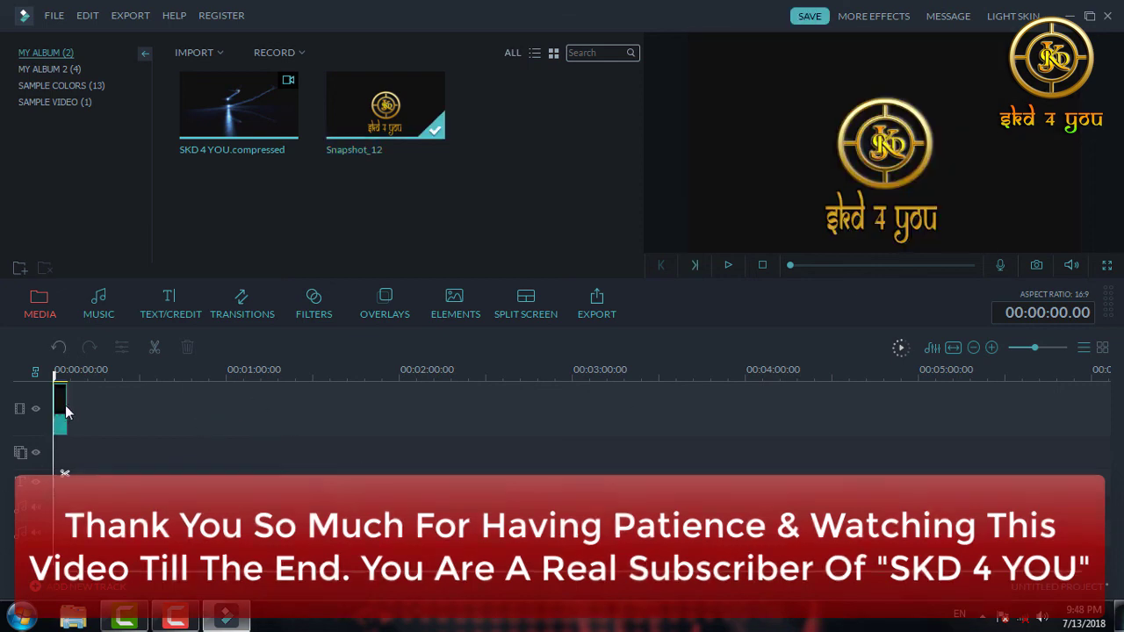
pyautogui.moveTo(64, 404); pyautogui.dragTo(270, 409)
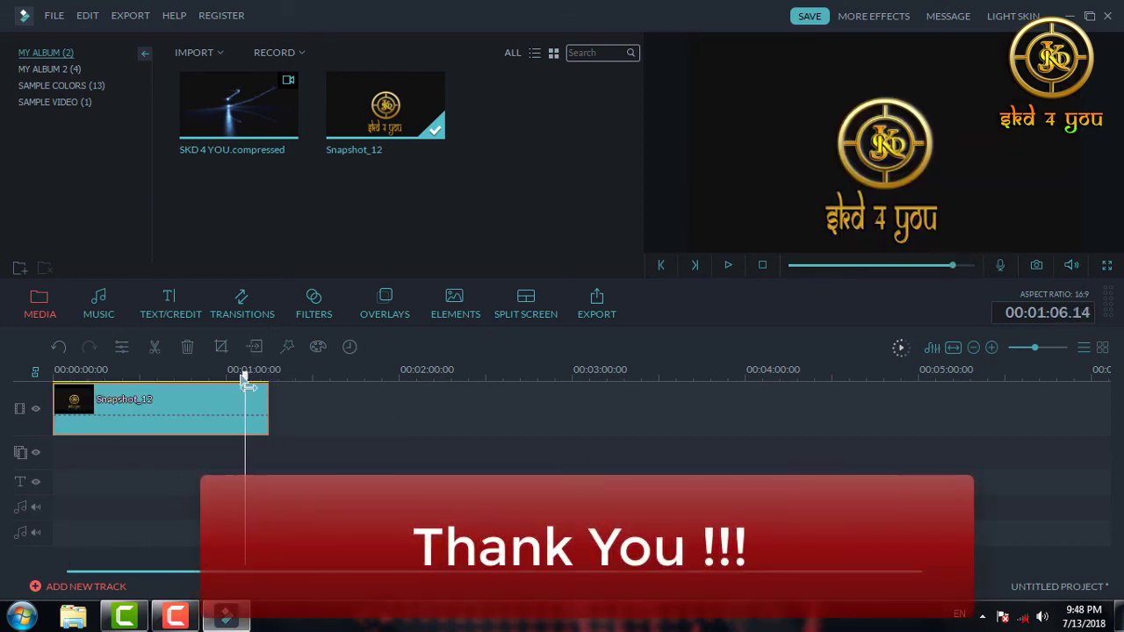
# Step: Lower the preview's playback volume slightly
pyautogui.click(1070, 266)
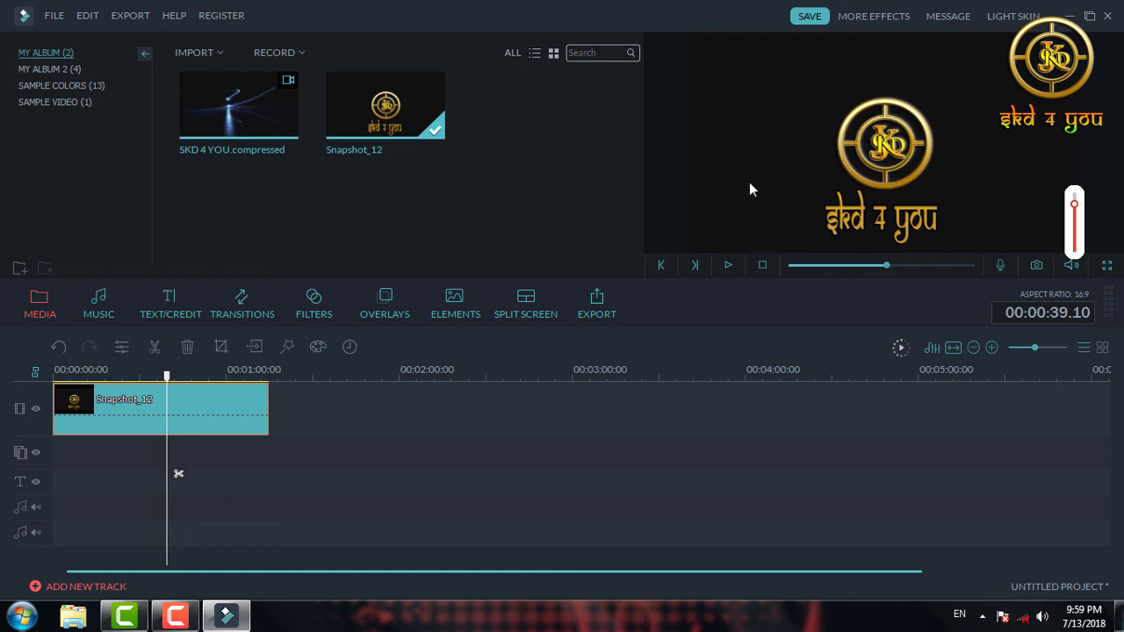
pyautogui.moveTo(1074, 205)
pyautogui.mouseDown()
pyautogui.moveTo(1075, 244)
pyautogui.moveTo(1075, 210)
pyautogui.moveTo(1074, 225)
pyautogui.mouseUp()
# Step: View the preview in full screen, bring up its playback controls, and return to the normal editing layout
pyautogui.click(1108, 268)
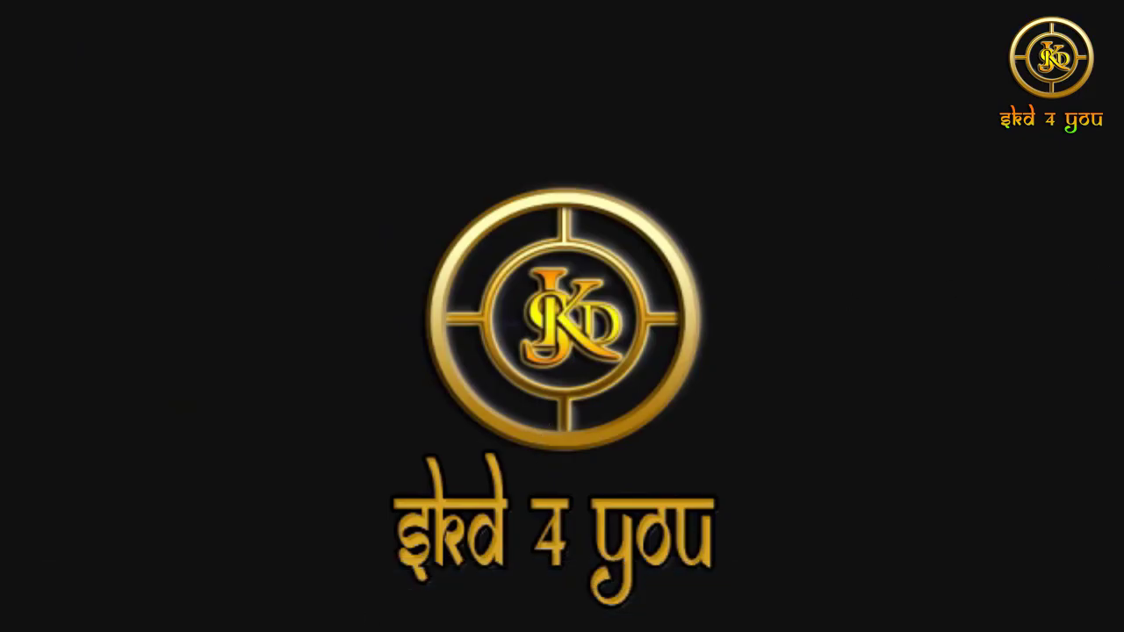
pyautogui.moveTo(367, 619)
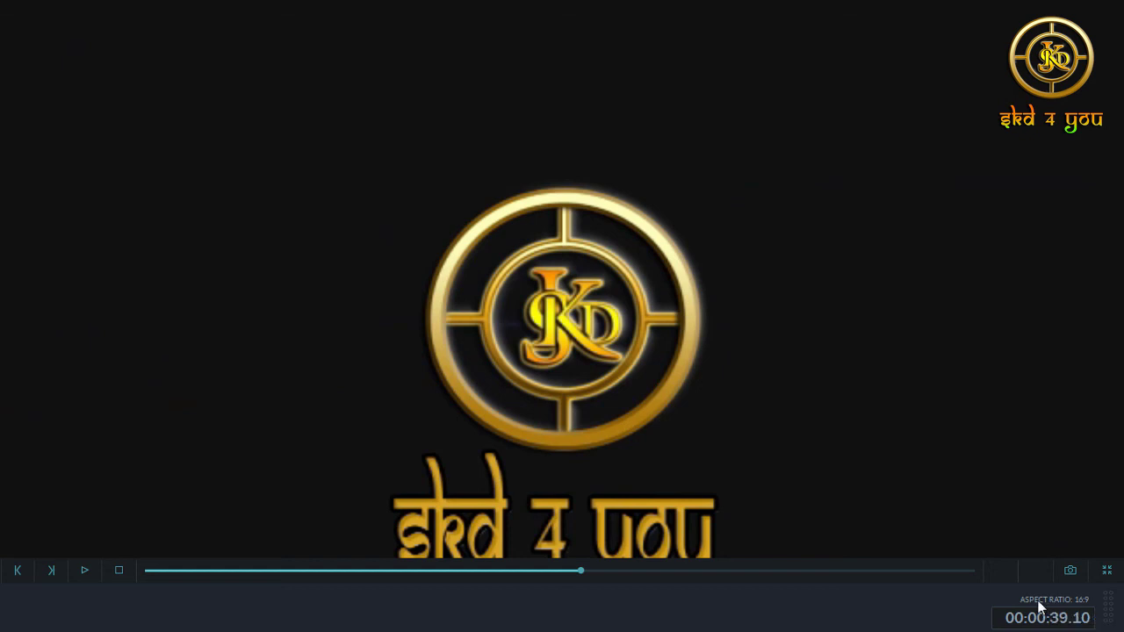
pyautogui.click(1109, 571)
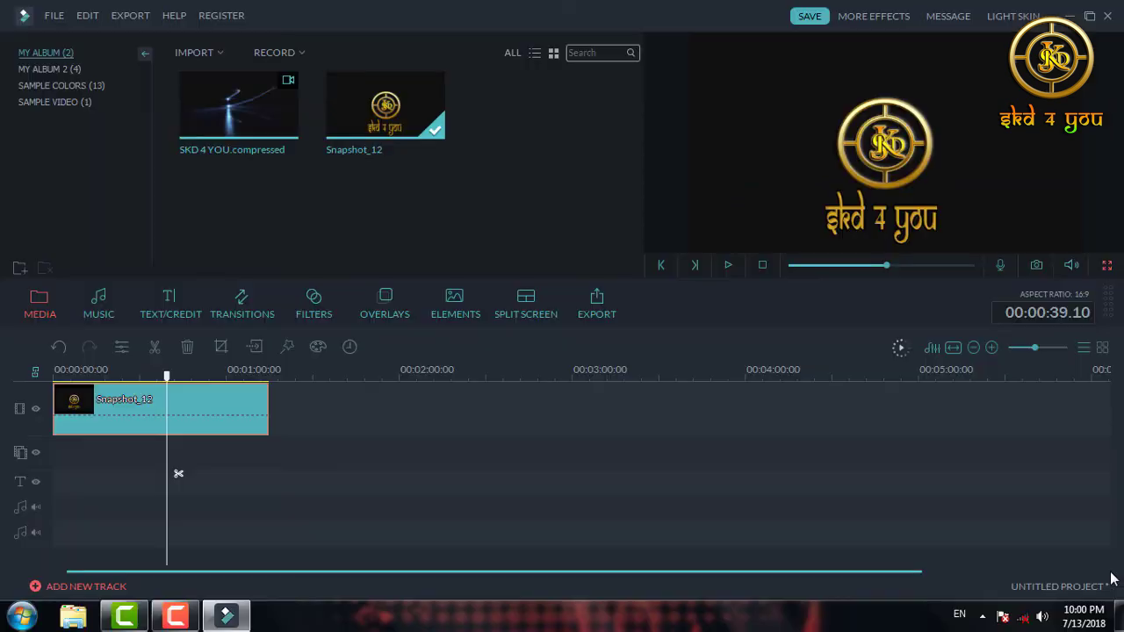